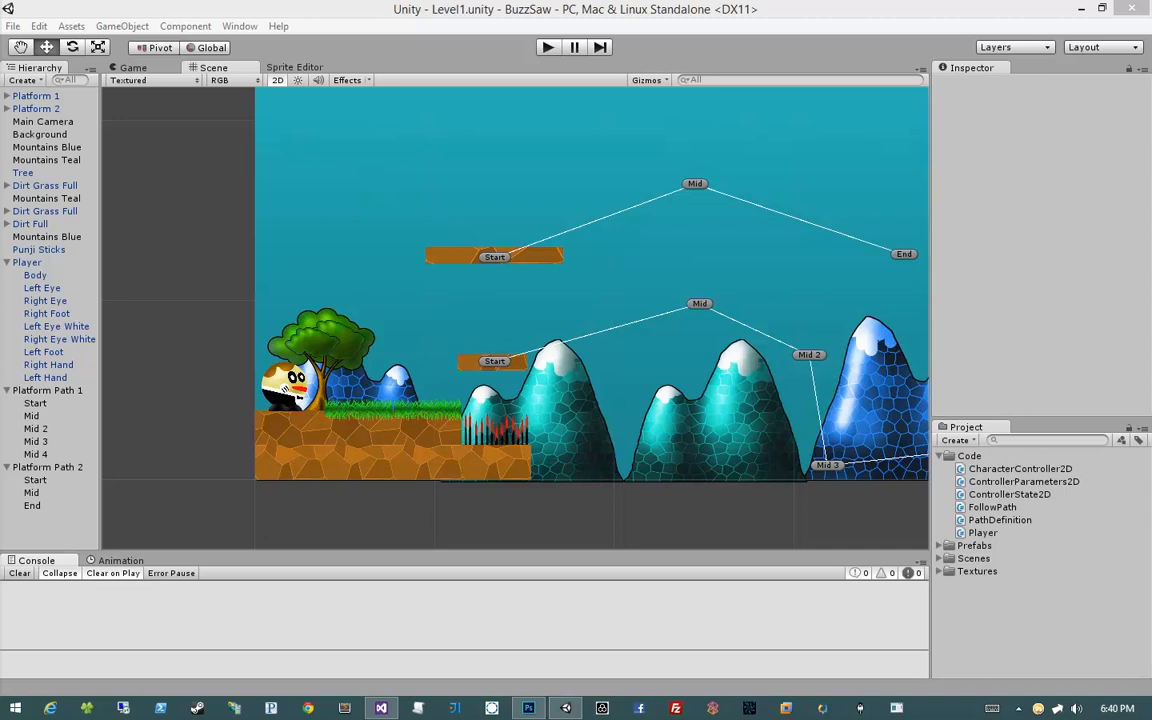
- Add the Player script component to the Player object
left_click(22, 260)
left_click(974, 201)
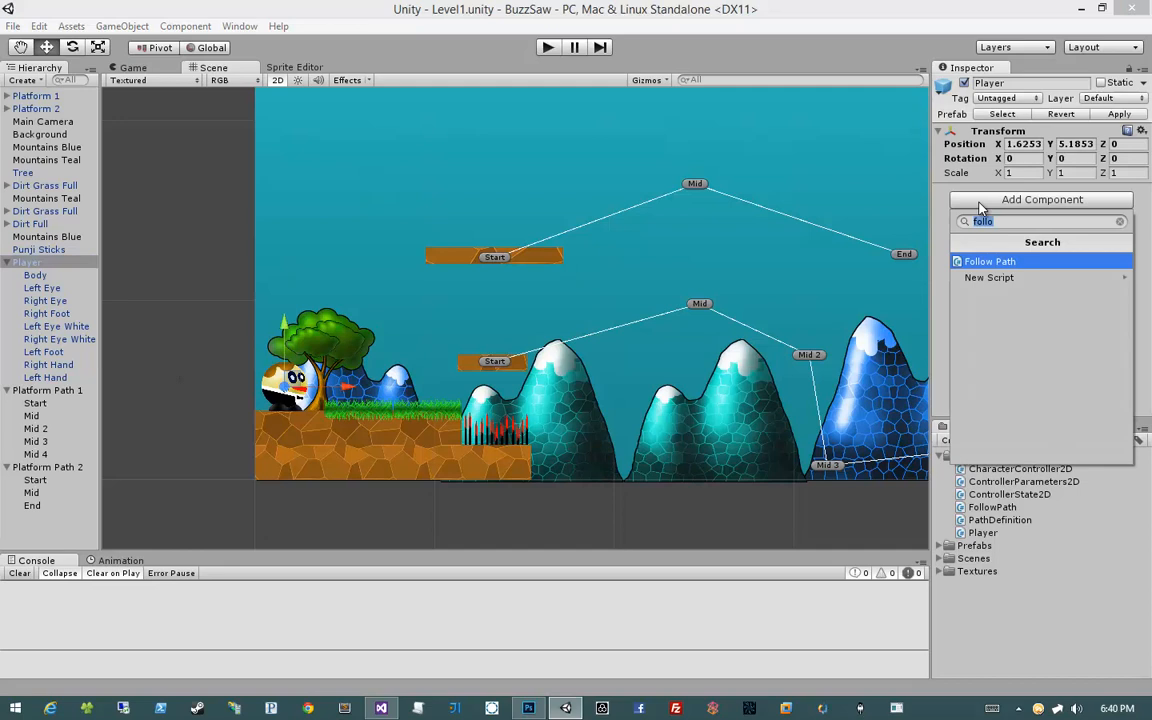
type("player")
key("Return")
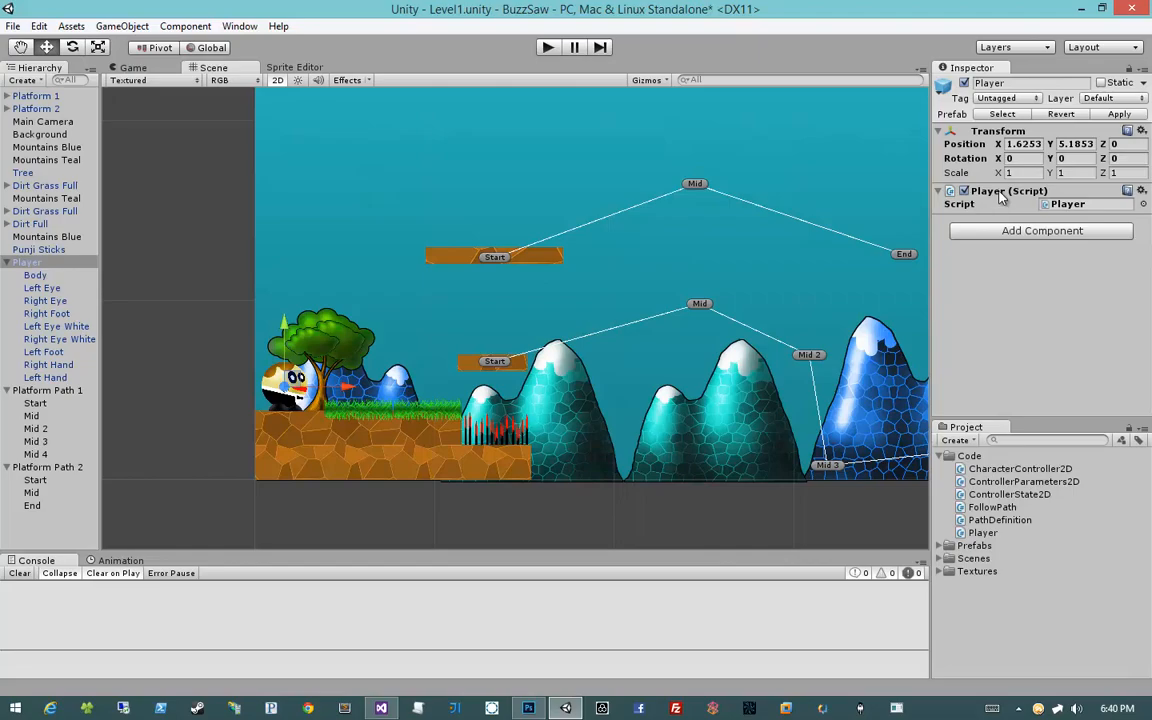
- Add the Character Controller 2D script component to the Player object
key("alt+Tab")
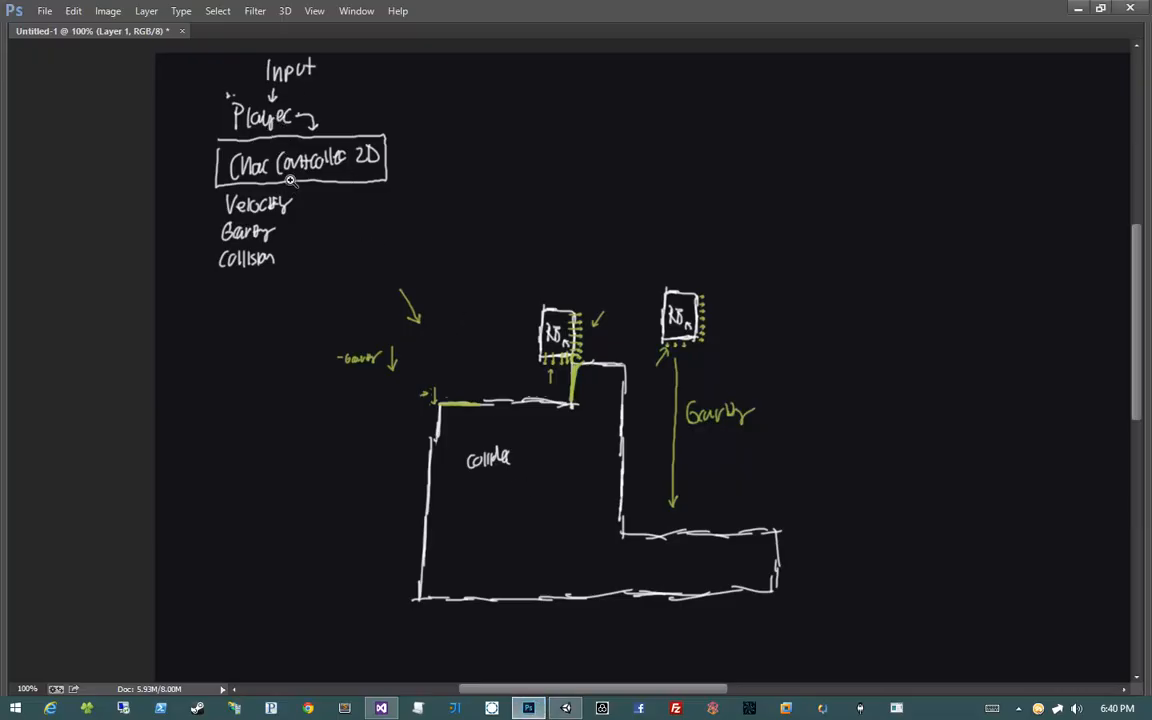
left_click(1077, 9)
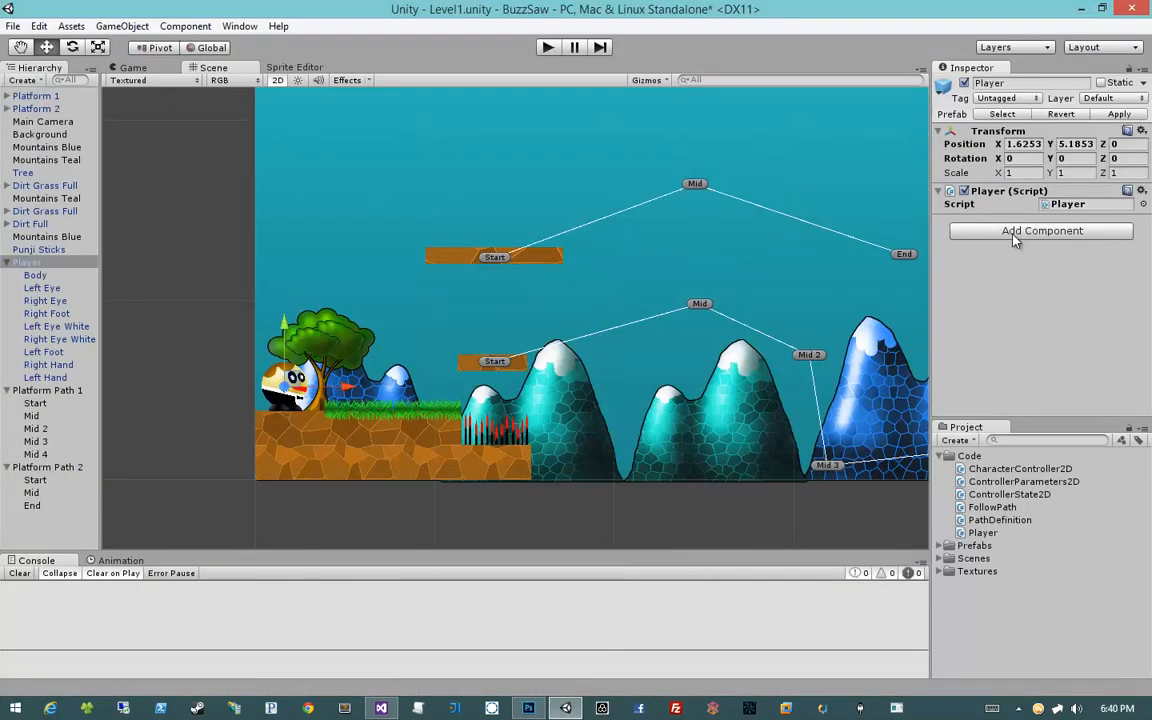
left_click(1015, 231)
type("cja")
key("BackSpace")
key("BackSpace")
key("BackSpace")
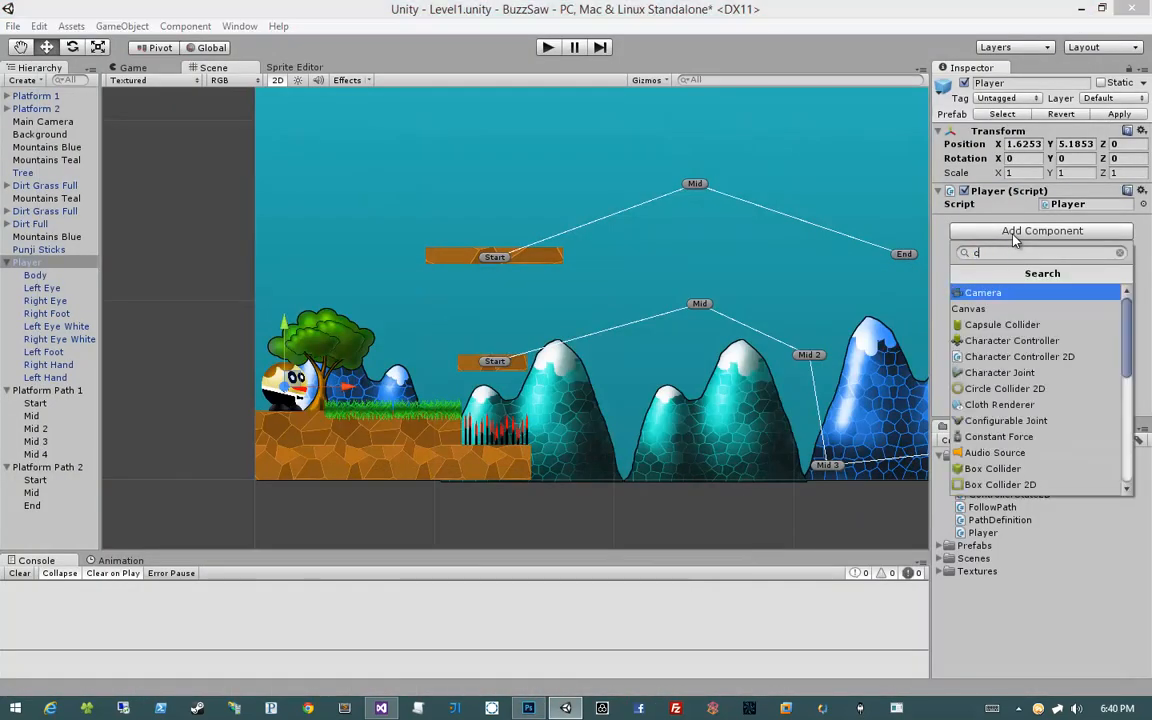
type("char")
key("Down")
key("Down")
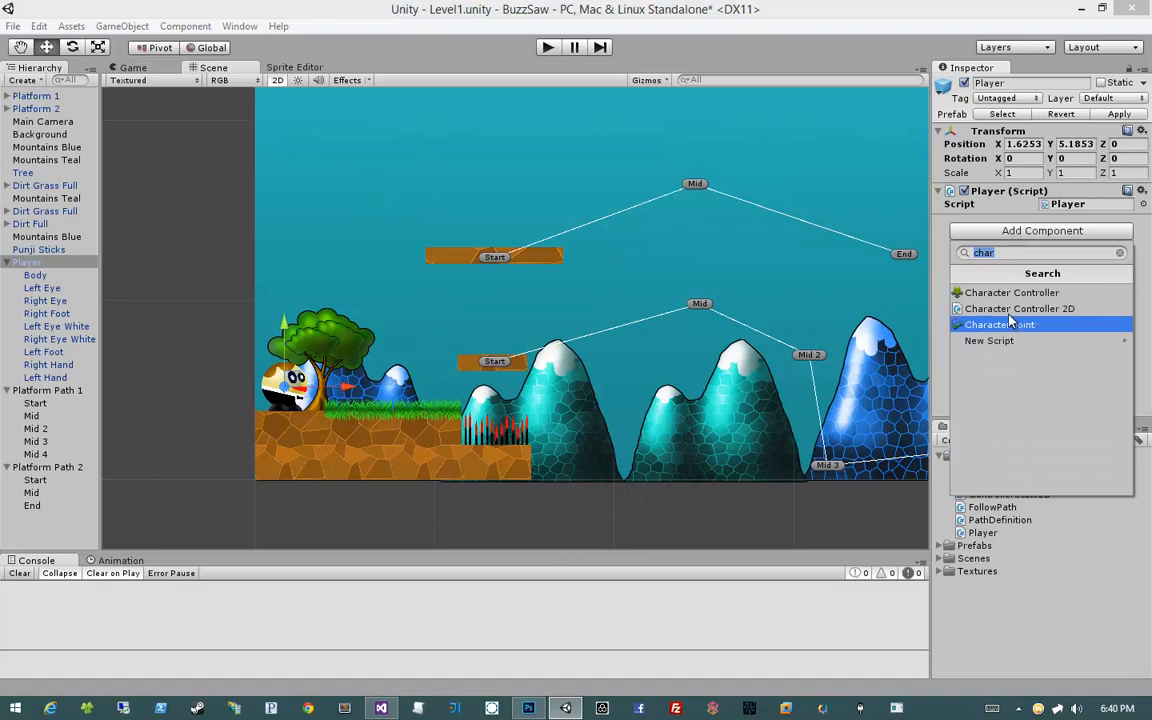
key("Up")
key("Return")
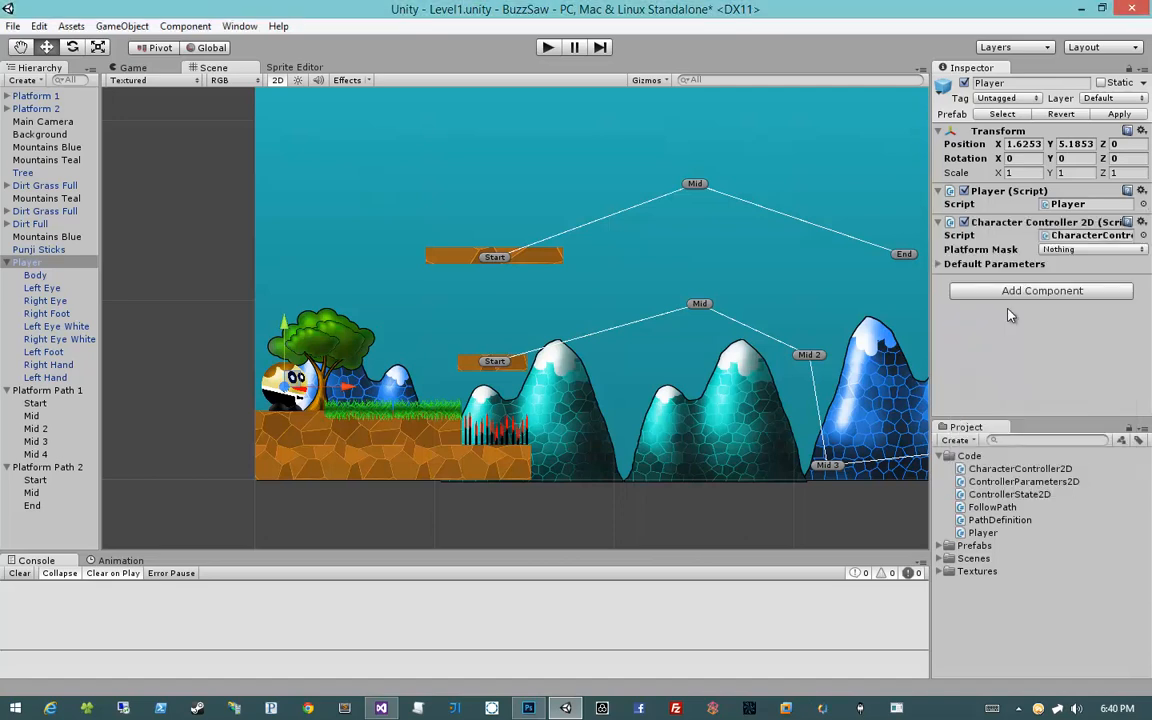
- Examine the Character Controller 2D's default parameters and its Platform Mask options
left_click(960, 266)
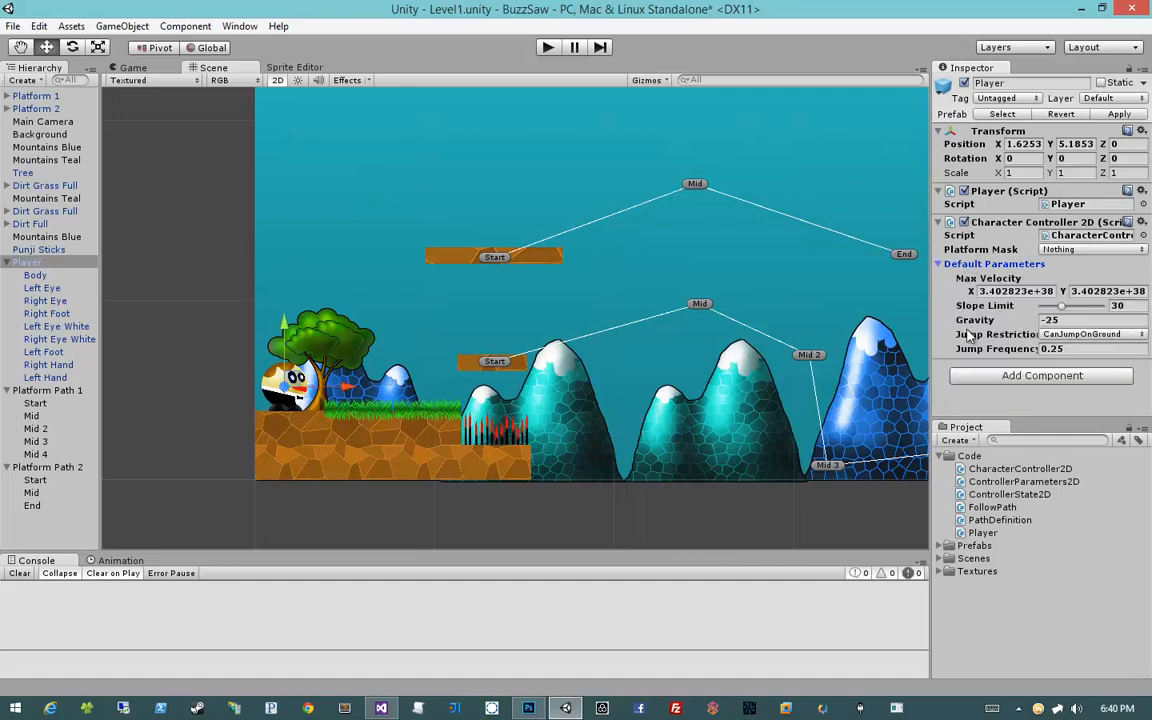
left_click(966, 266)
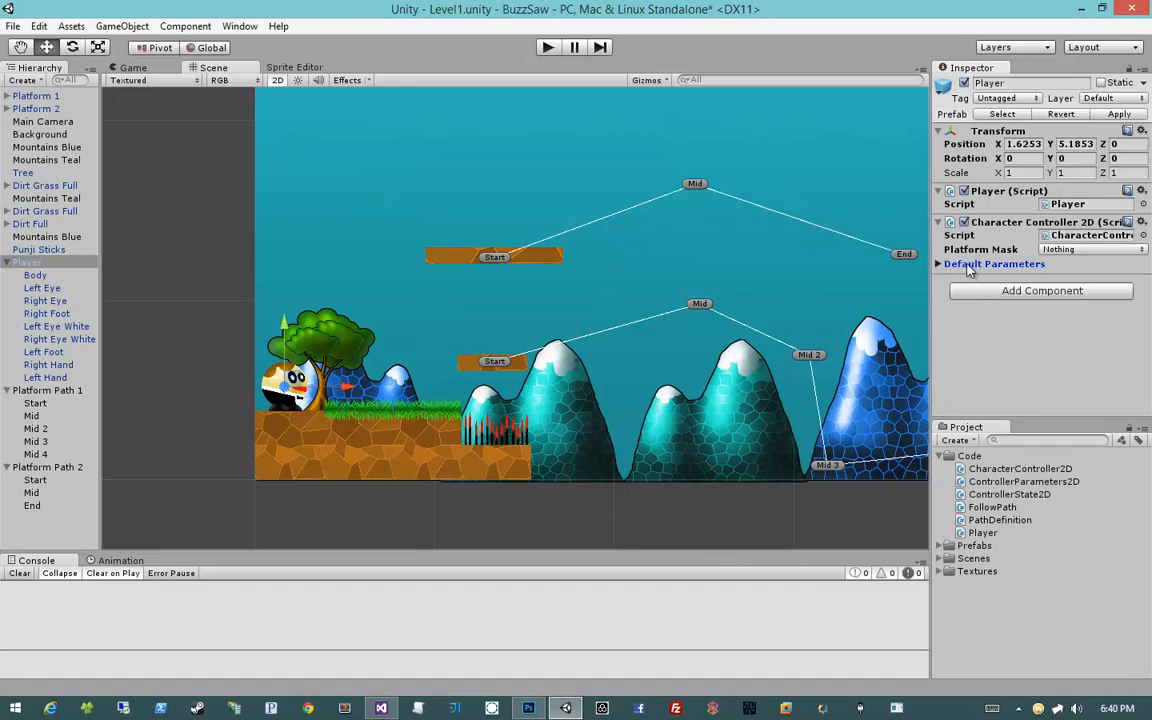
left_click(966, 266)
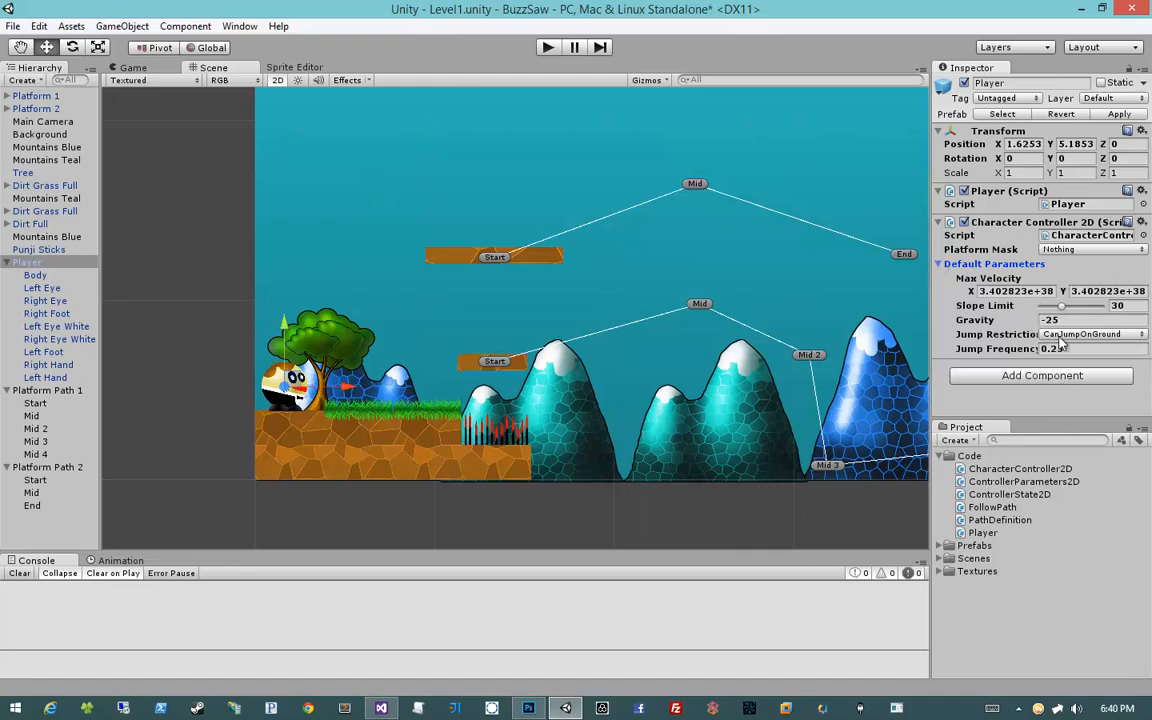
left_click(995, 268)
left_click(952, 266)
left_click(967, 266)
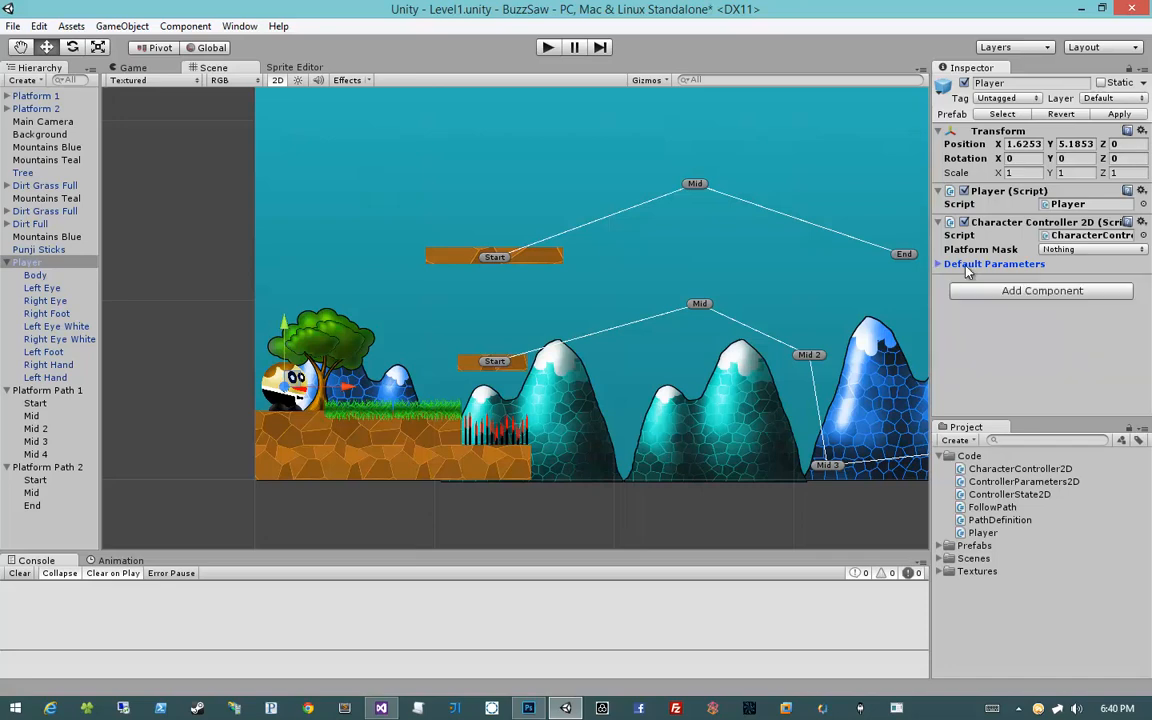
left_click(1059, 251)
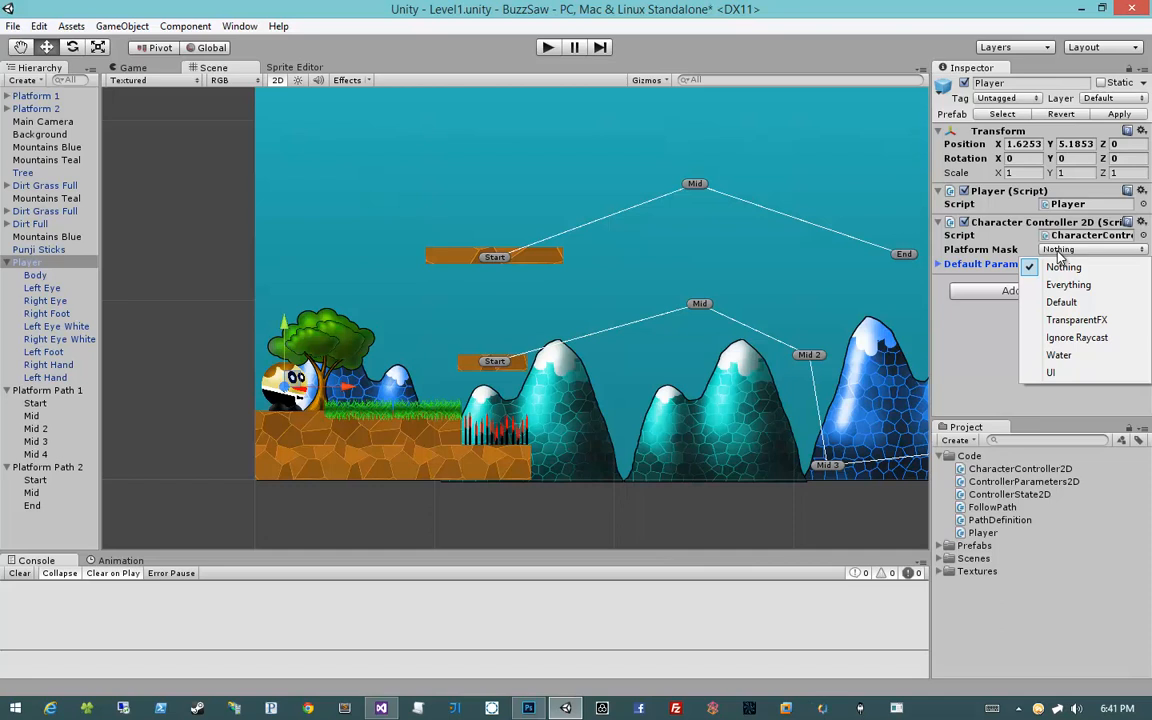
- Select the Dirt Grass Full ground piece and examine which layers it can be assigned to
left_click(312, 397)
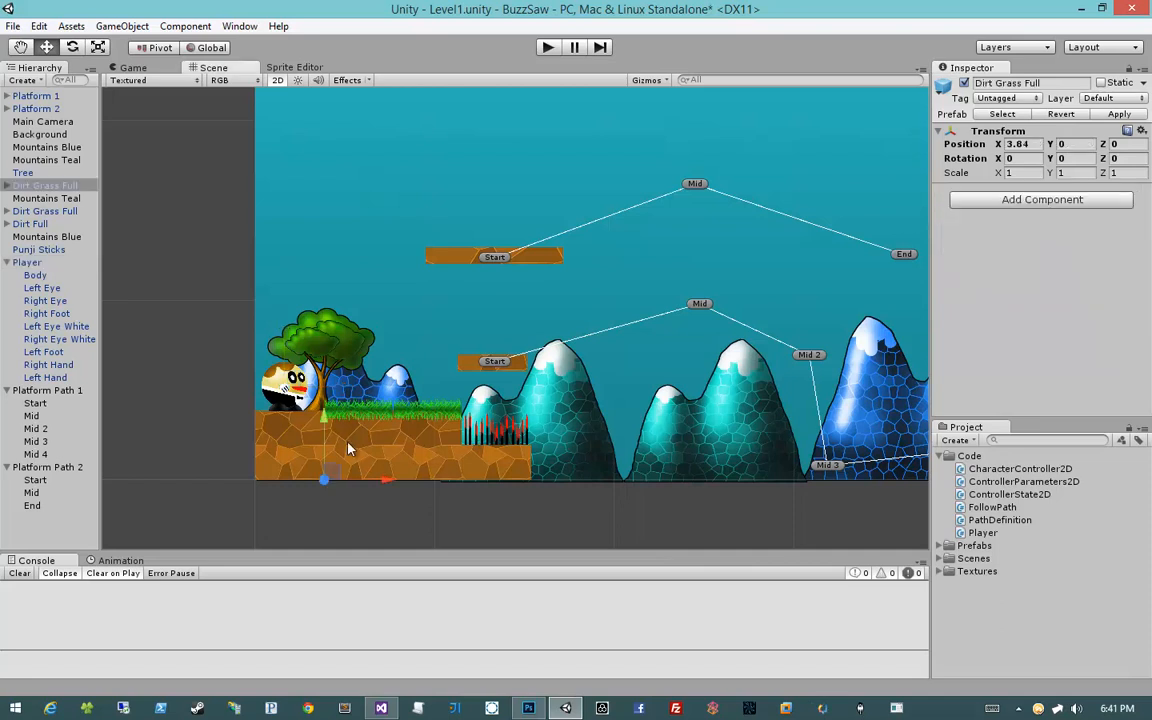
left_click(388, 433)
left_click(300, 435)
left_click(373, 436)
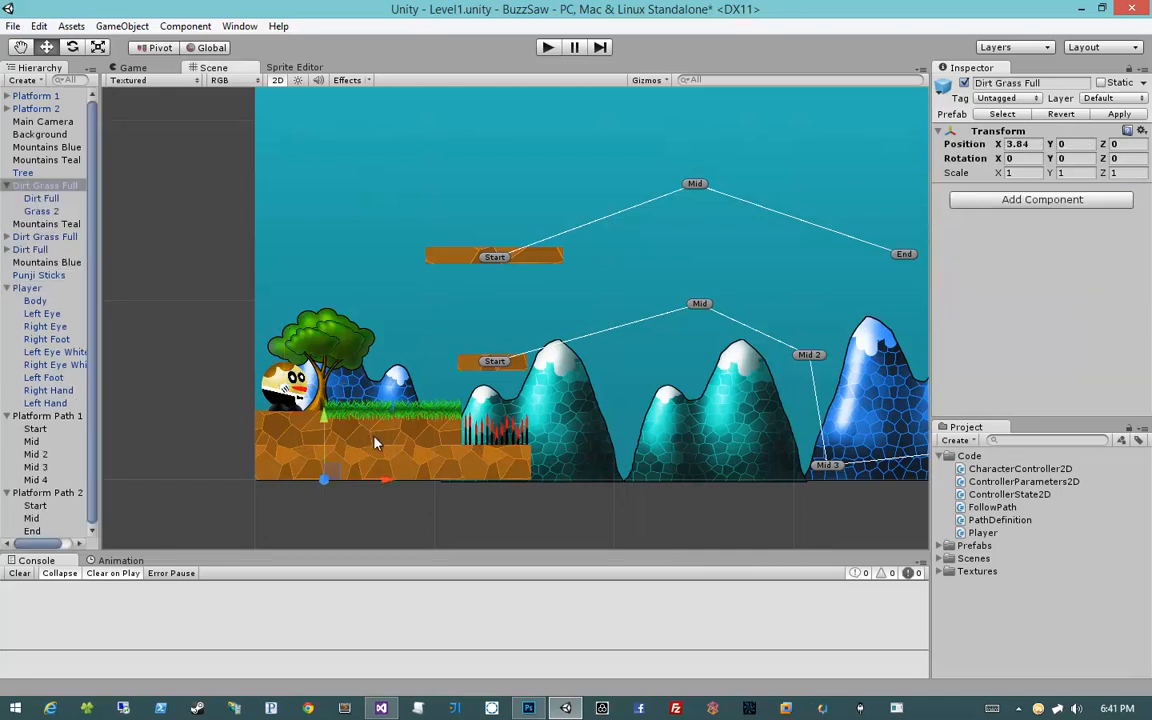
left_click(398, 437)
left_click(314, 446)
left_click(353, 443)
left_click(1098, 98)
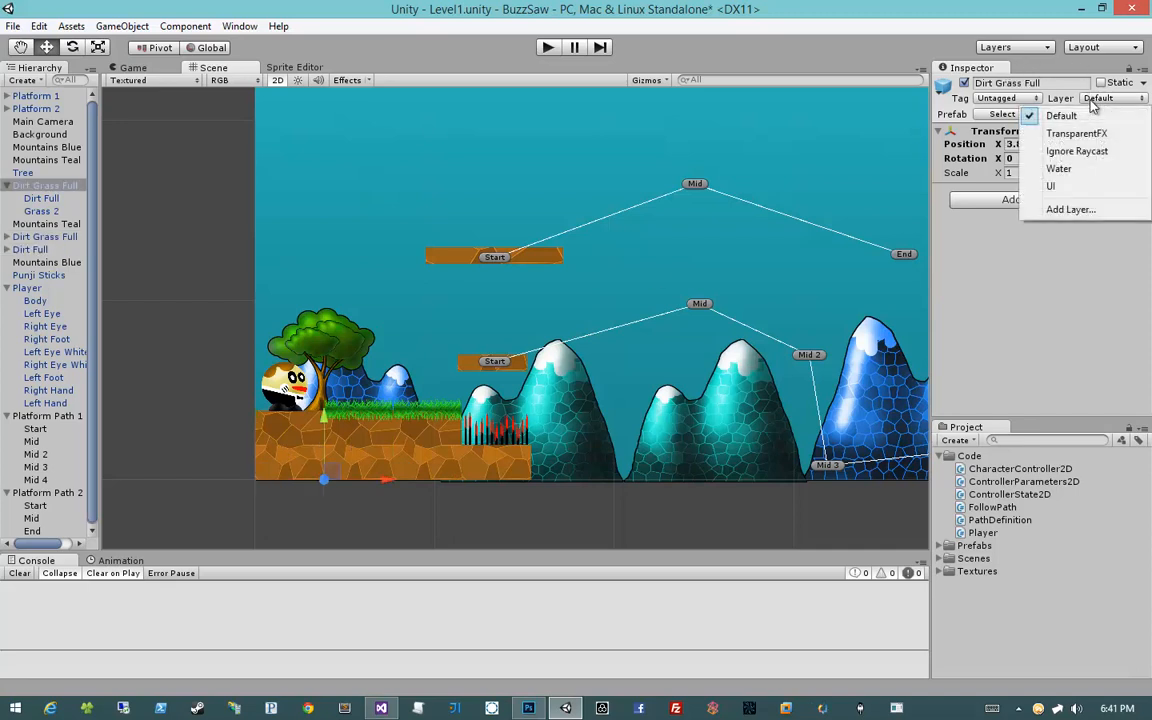
left_click(1059, 288)
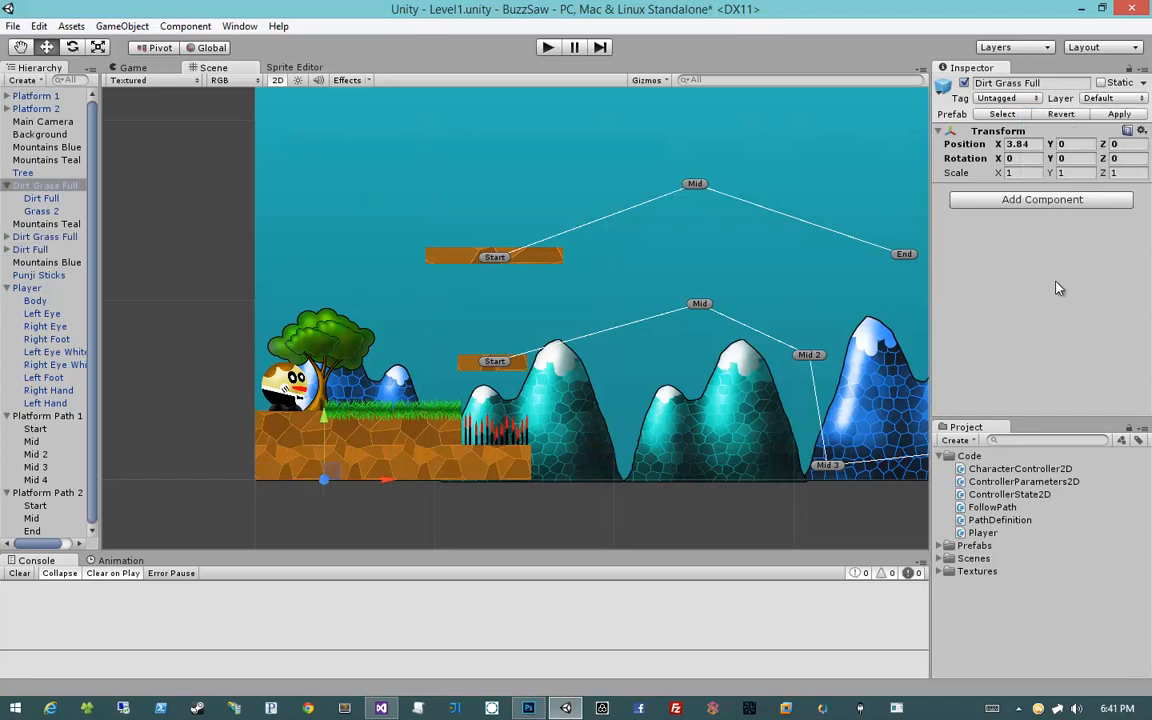
- Return to the Player object and review the layers offered for its controller's Platform Mask
left_click(272, 393)
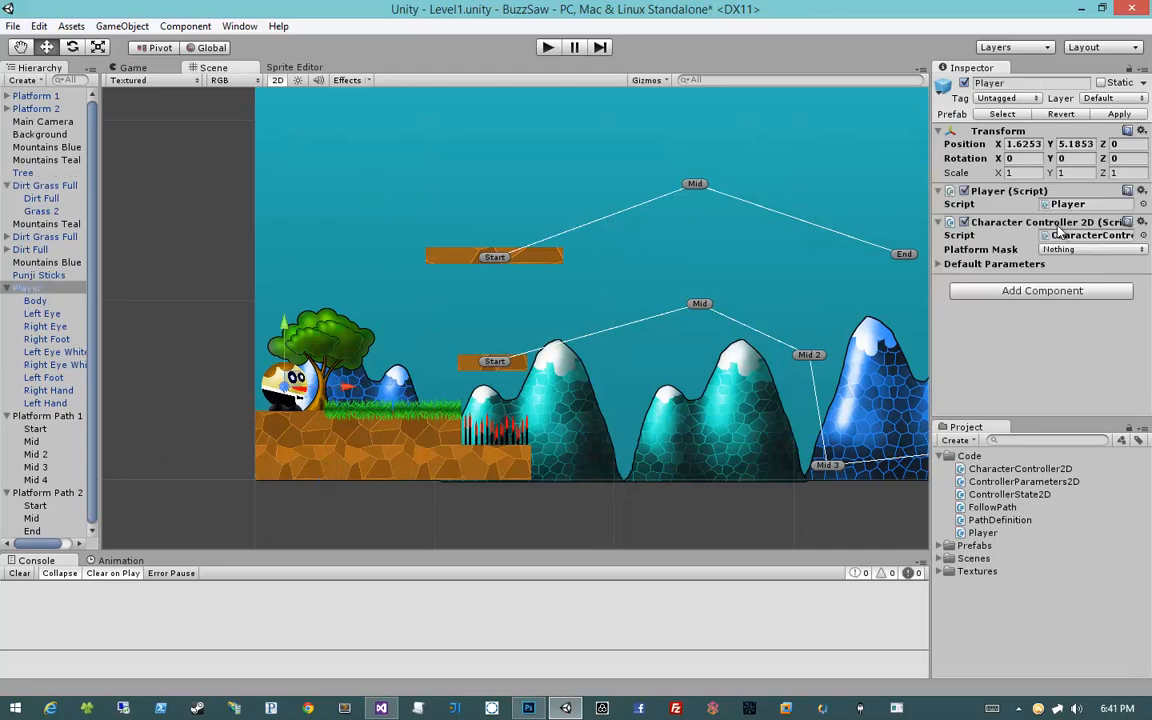
left_click(1092, 249)
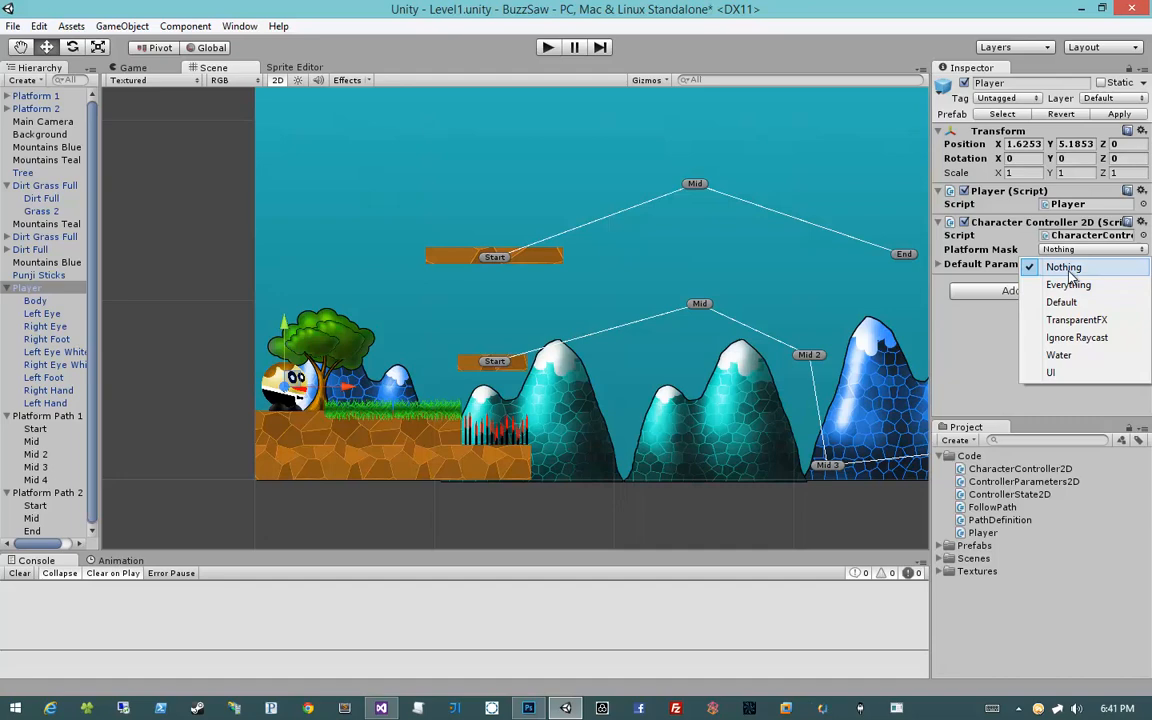
left_click(972, 371)
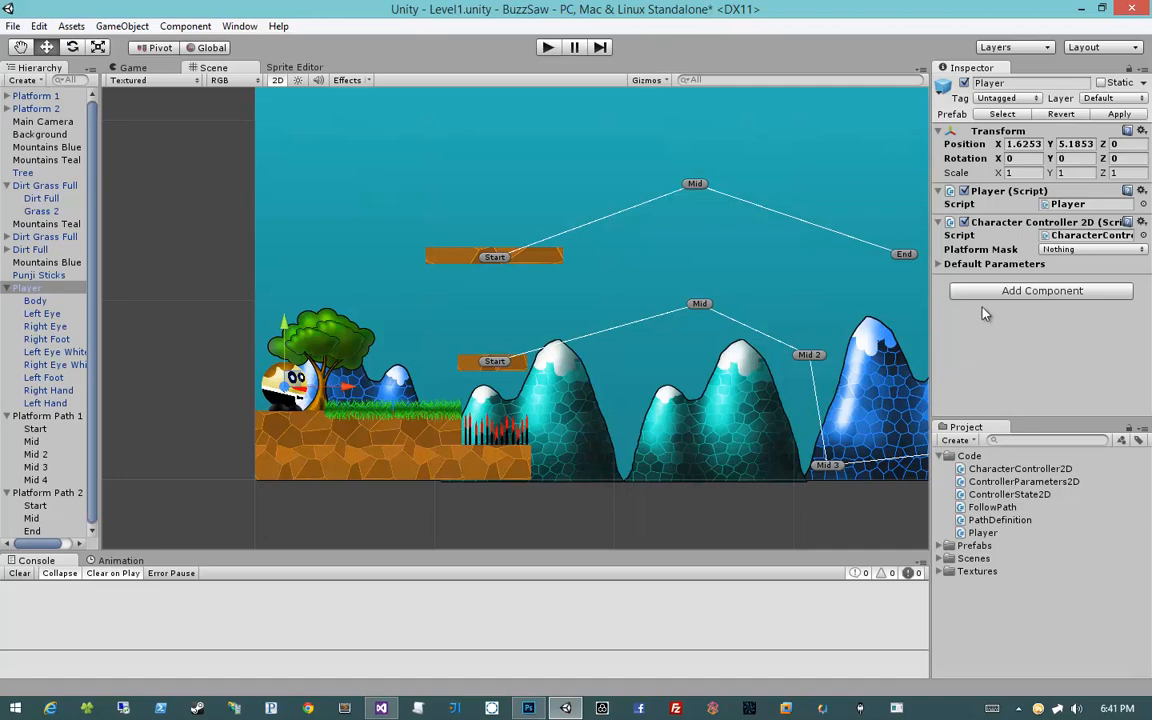
left_click(980, 264)
left_click(982, 264)
left_click(1073, 250)
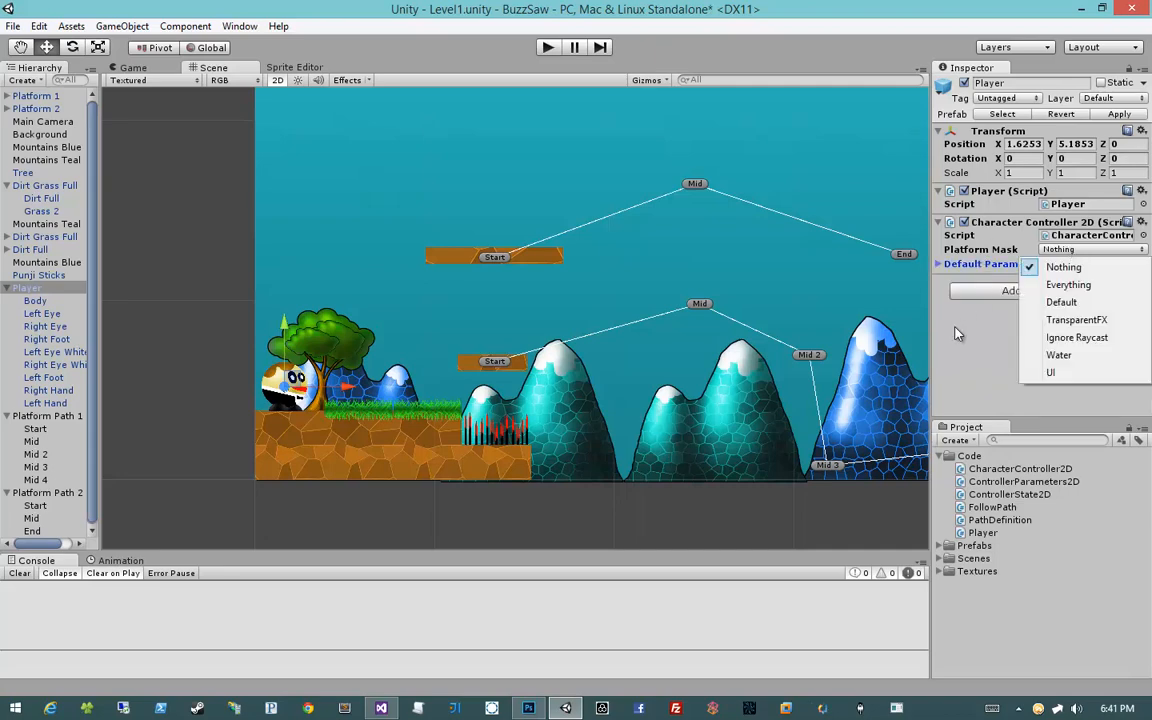
left_click(957, 334)
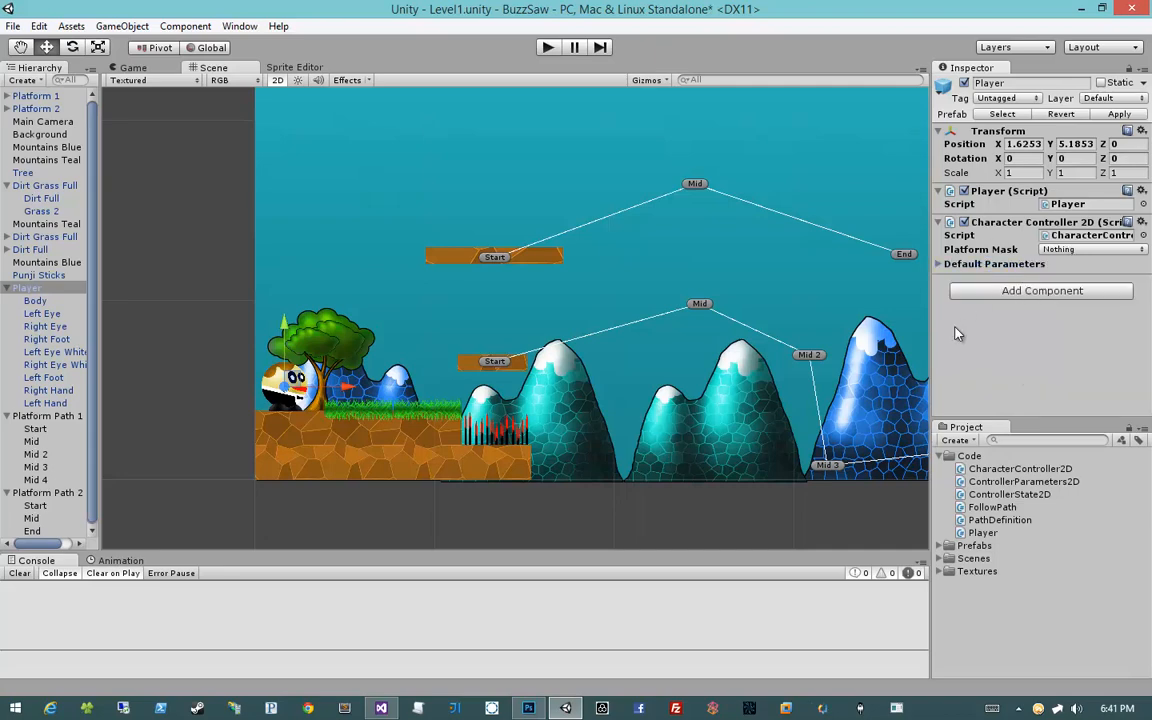
- Edit the project's layers and name User Layer 8 "Platforms"
left_click(1017, 48)
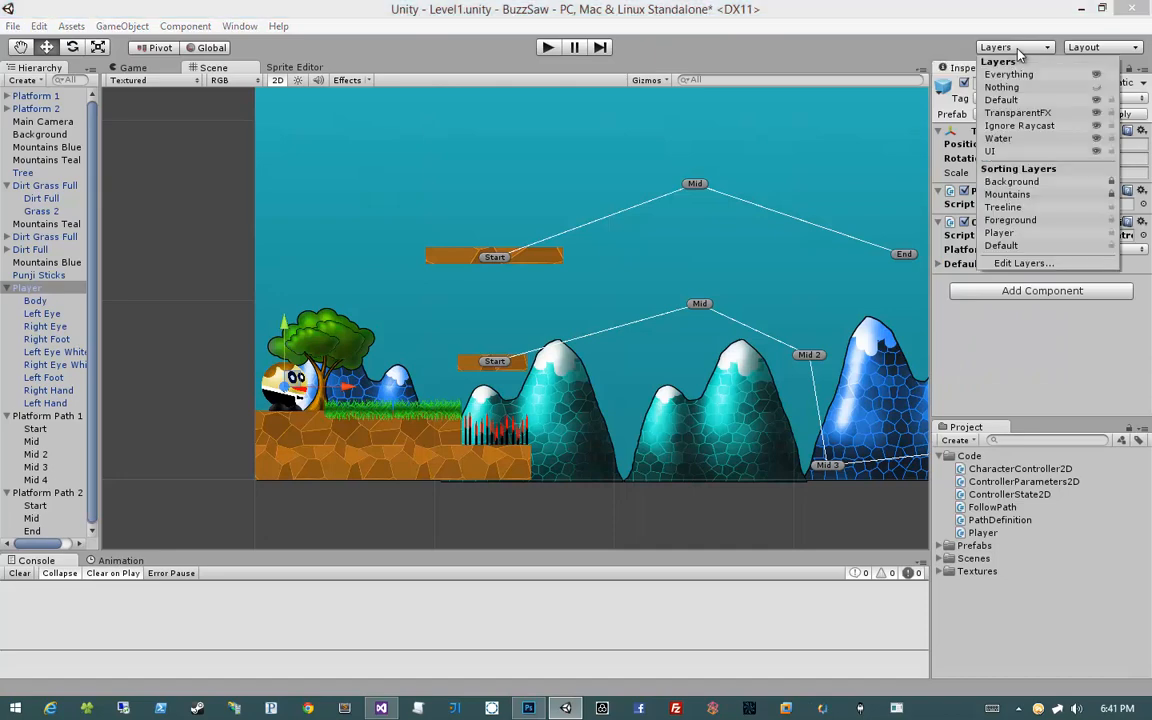
left_click(1015, 264)
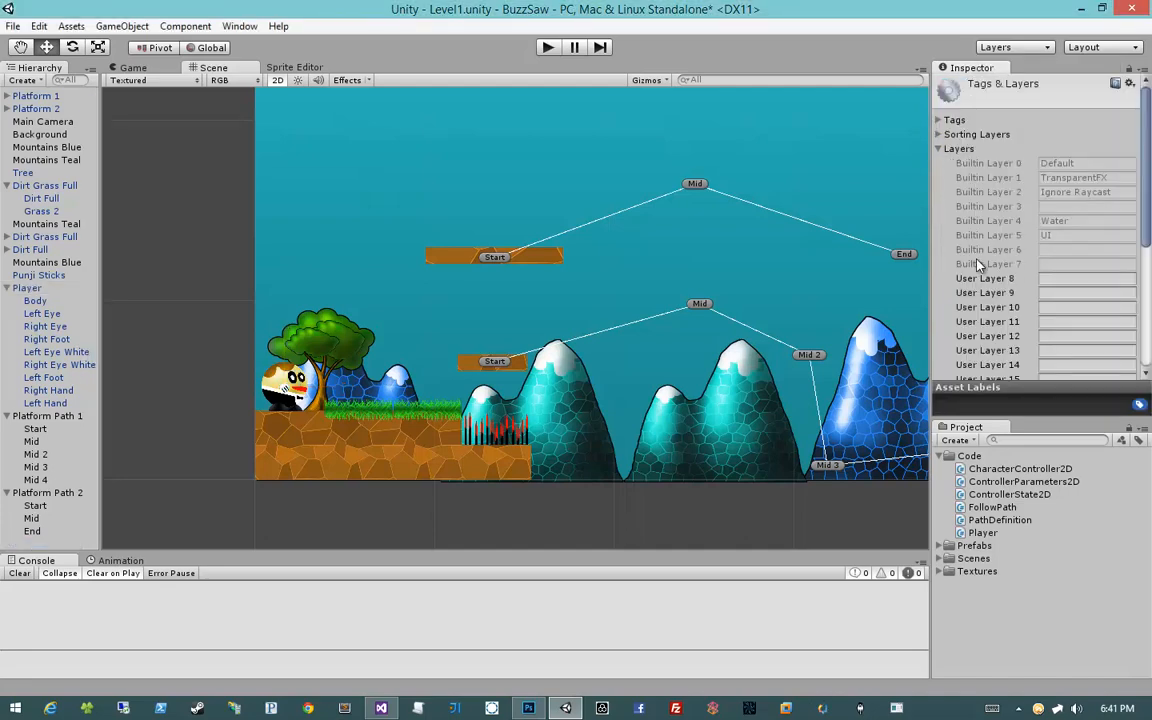
scroll(1030, 335, "down", 5)
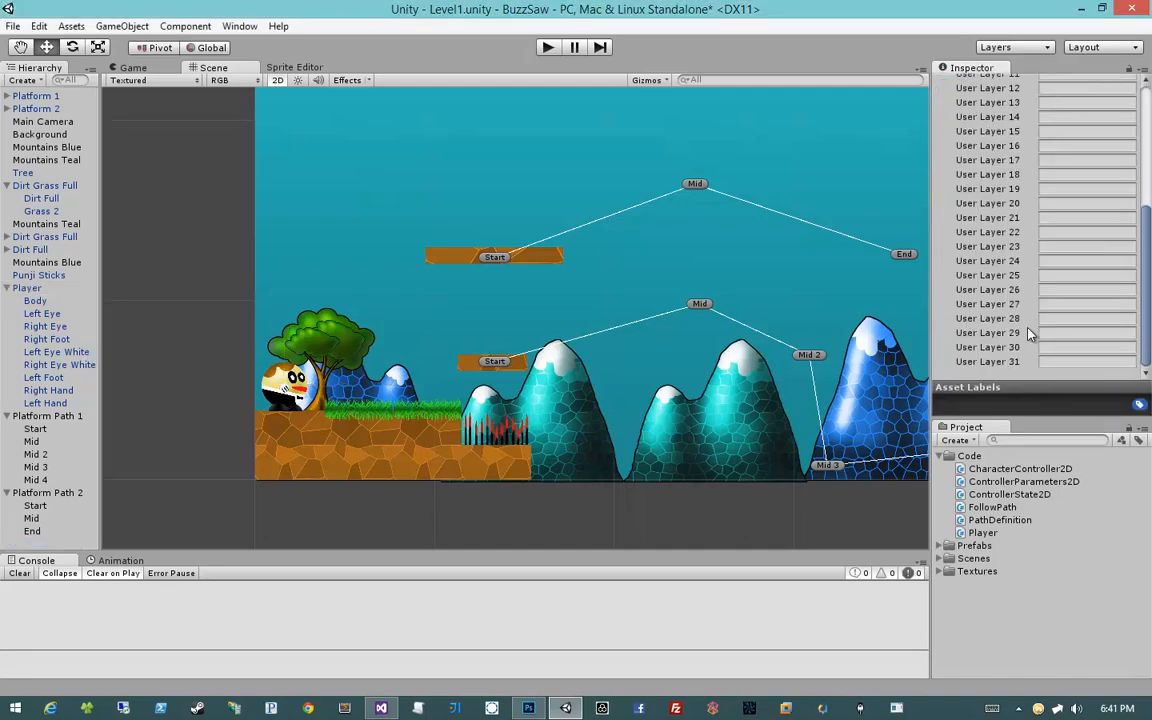
scroll(1030, 335, "up", 5)
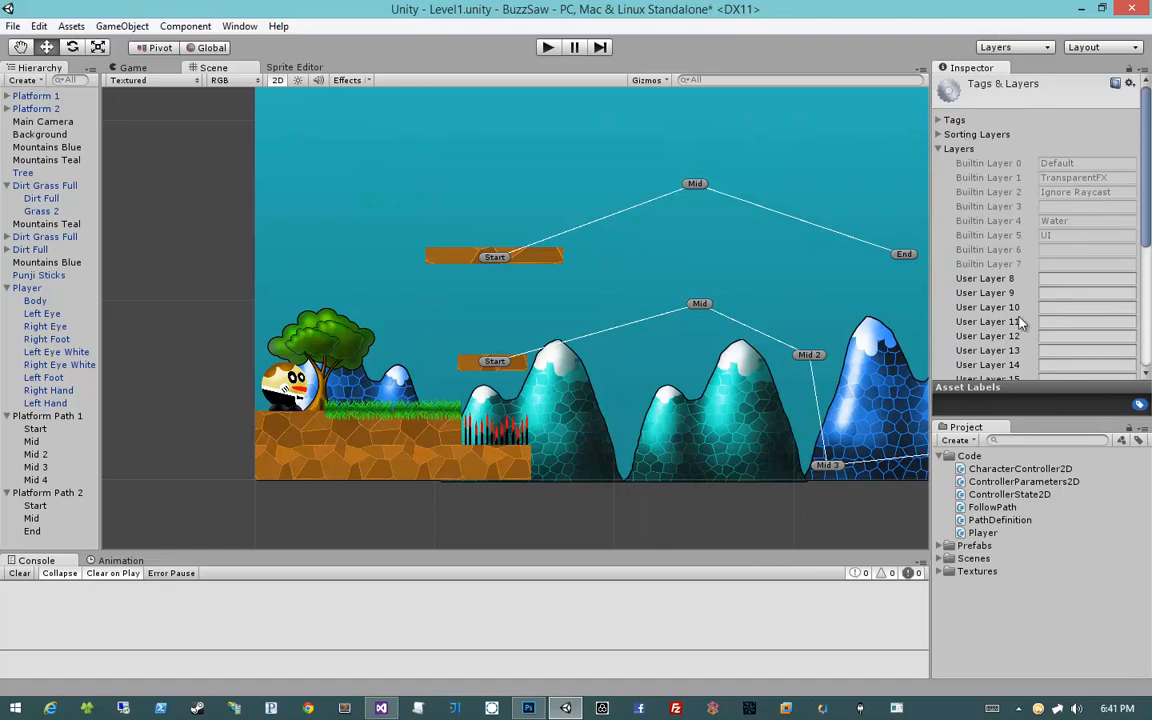
left_click(940, 136)
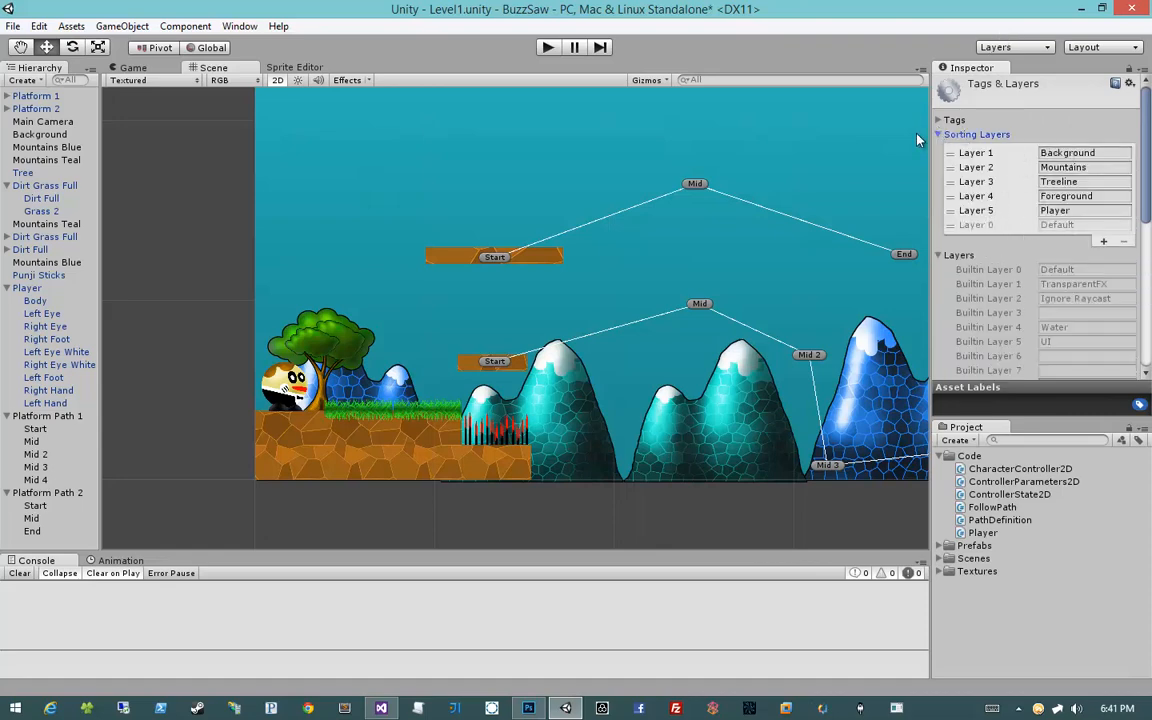
left_click(939, 135)
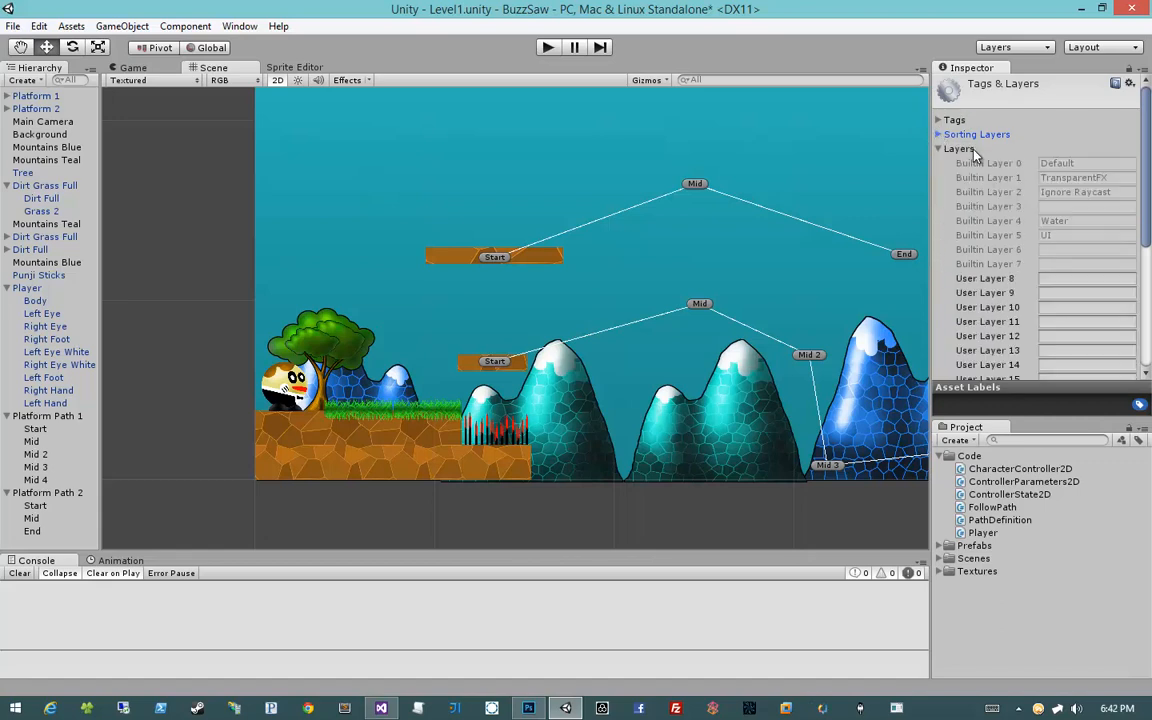
left_click(959, 148)
left_click(1069, 279)
type("Platforms")
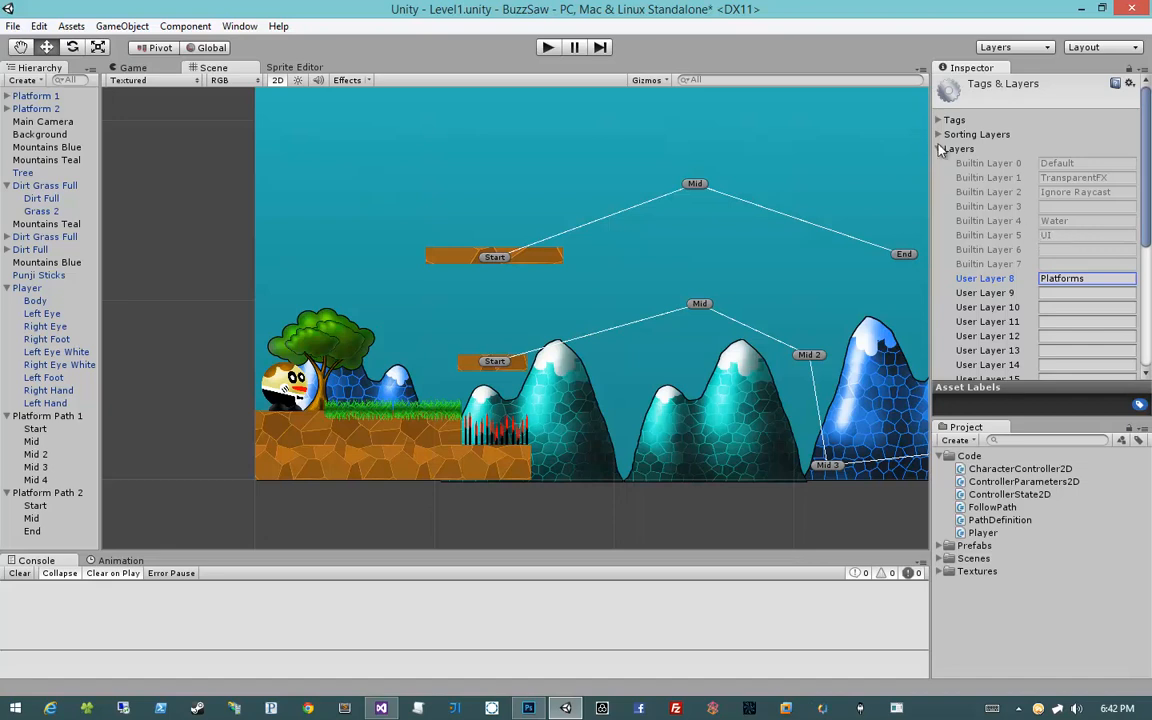
- Set the Platform Mask of the Player's Character Controller 2D to Platforms
left_click(298, 396)
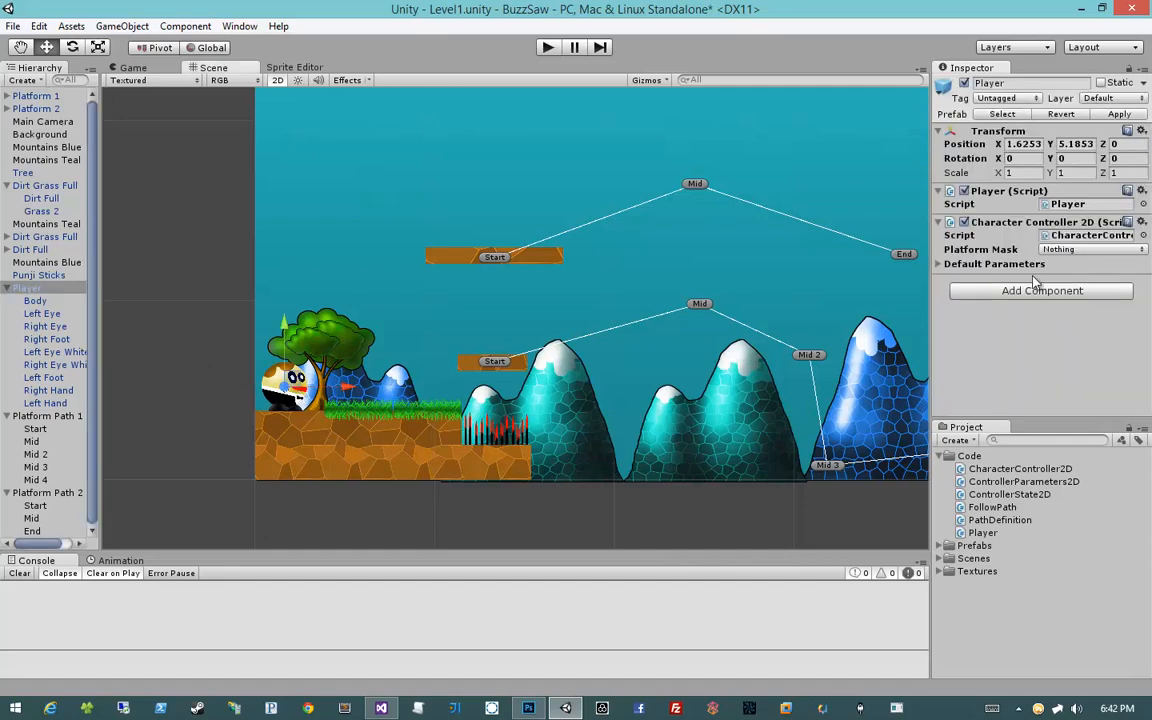
left_click(1050, 249)
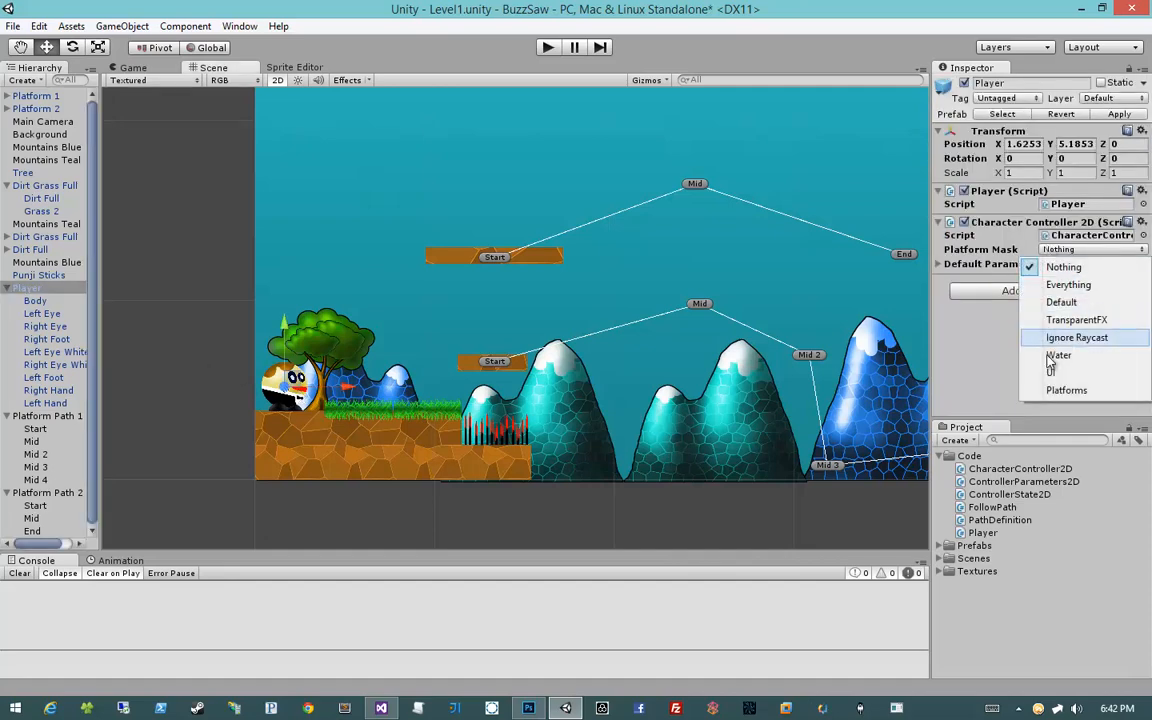
left_click(1050, 390)
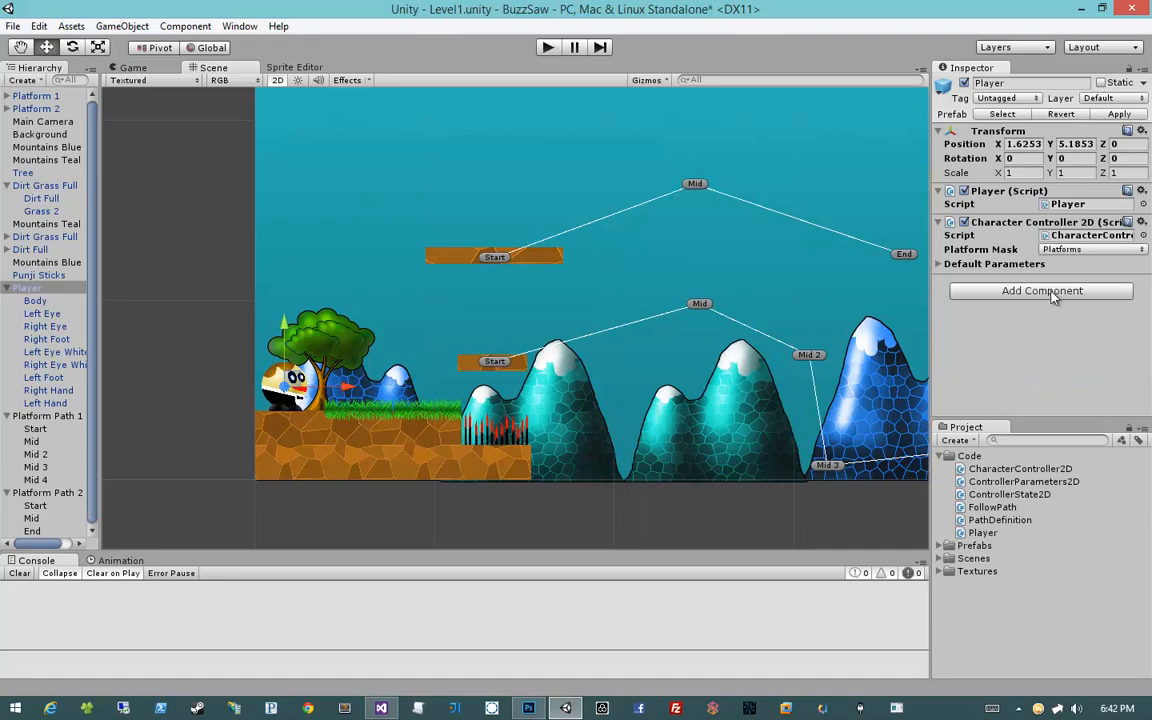
- Clear Platforms from the Player's Platform Mask and select it again
left_click(1060, 249)
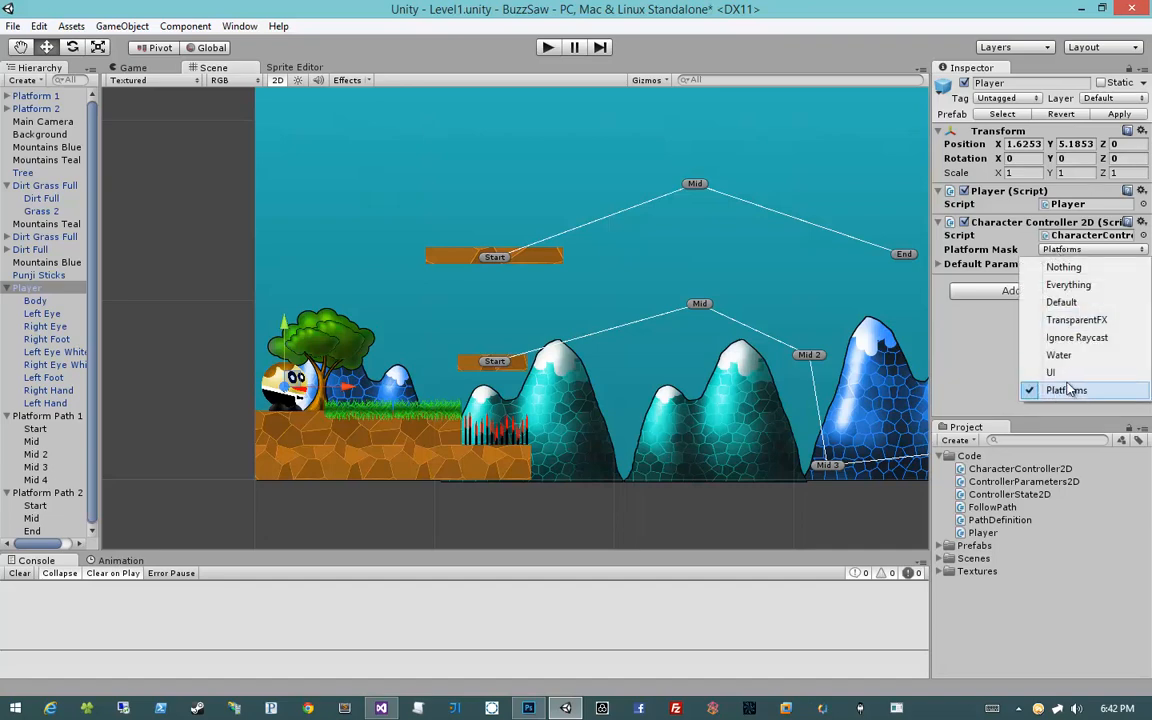
left_click(1068, 390)
left_click(1078, 250)
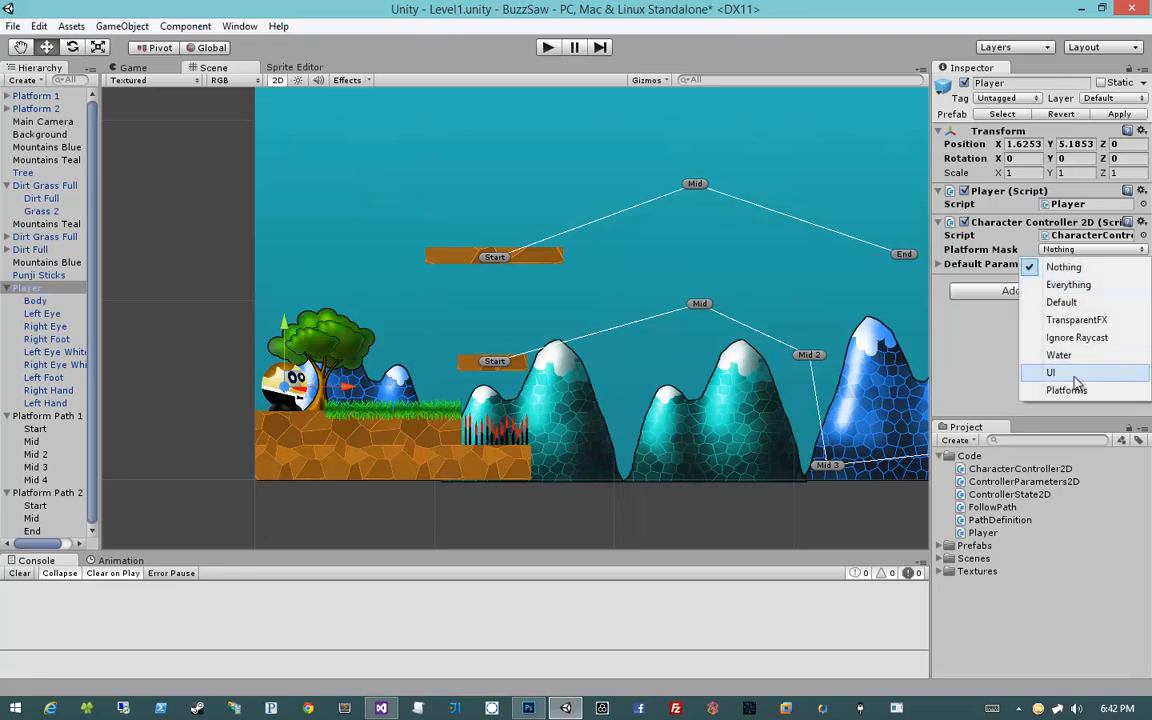
left_click(1070, 390)
- Add TransparentFX and Ignore Raycast to the Player's Platform Mask, and remove both so only Platforms stays selected
left_click(1063, 250)
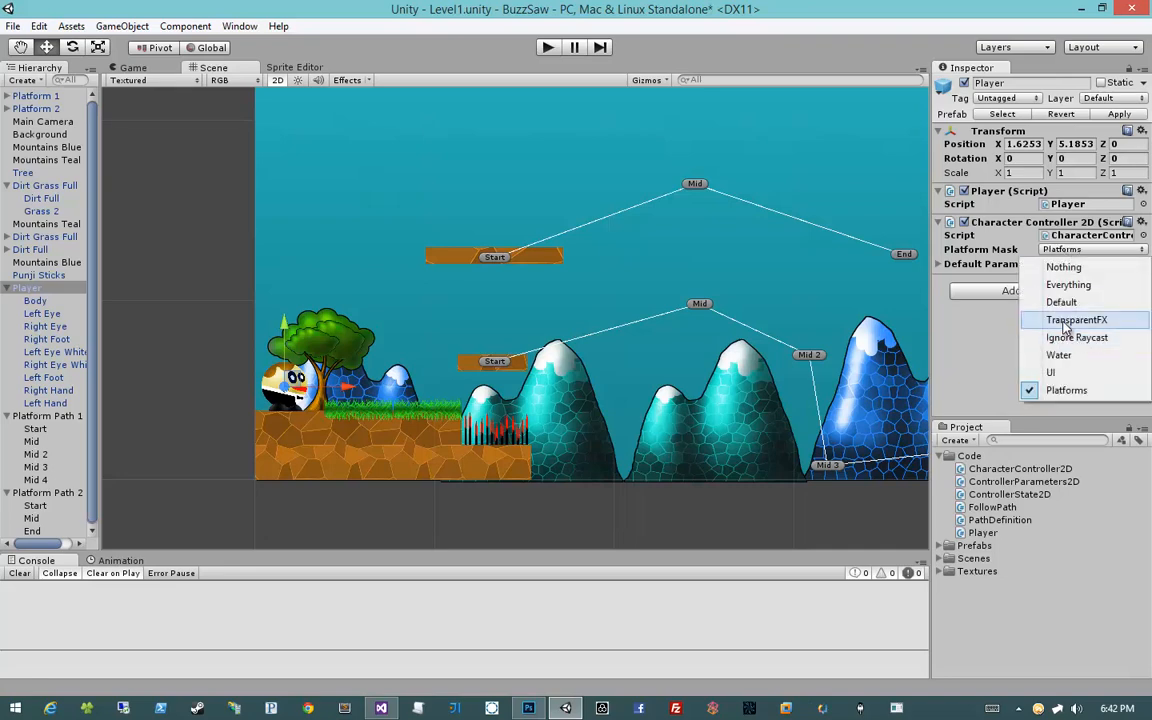
left_click(1075, 319)
left_click(1078, 250)
left_click(1072, 338)
left_click(1078, 250)
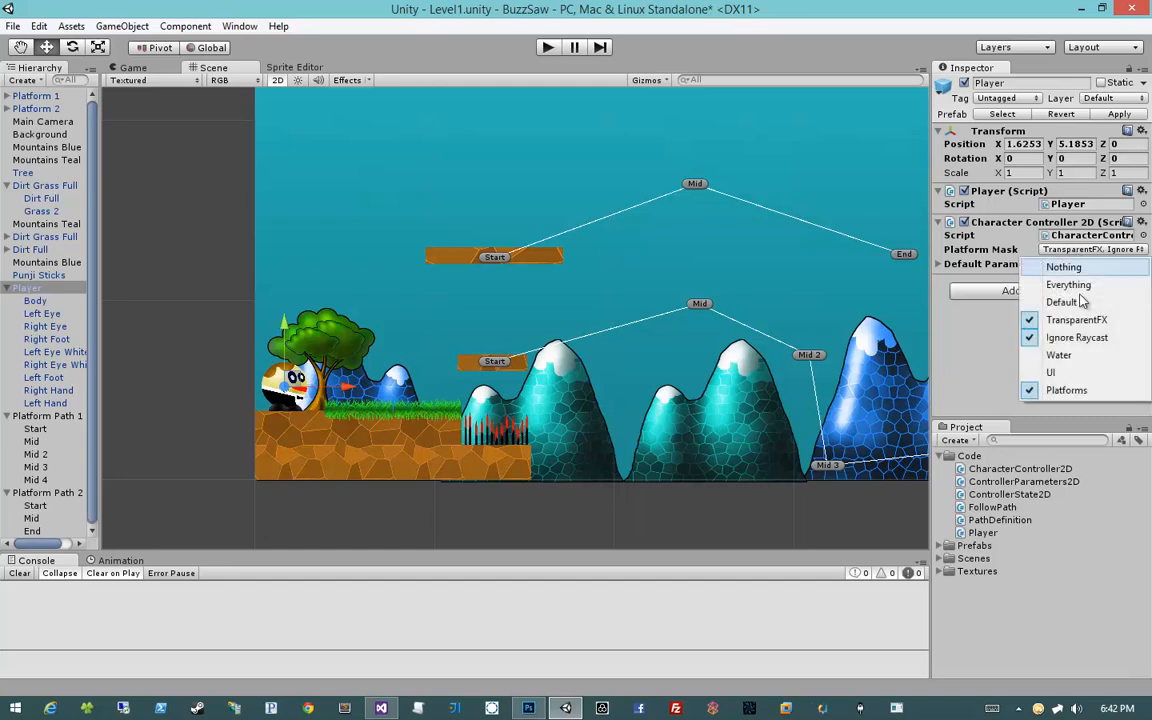
left_click(1079, 320)
left_click(1079, 250)
left_click(1077, 337)
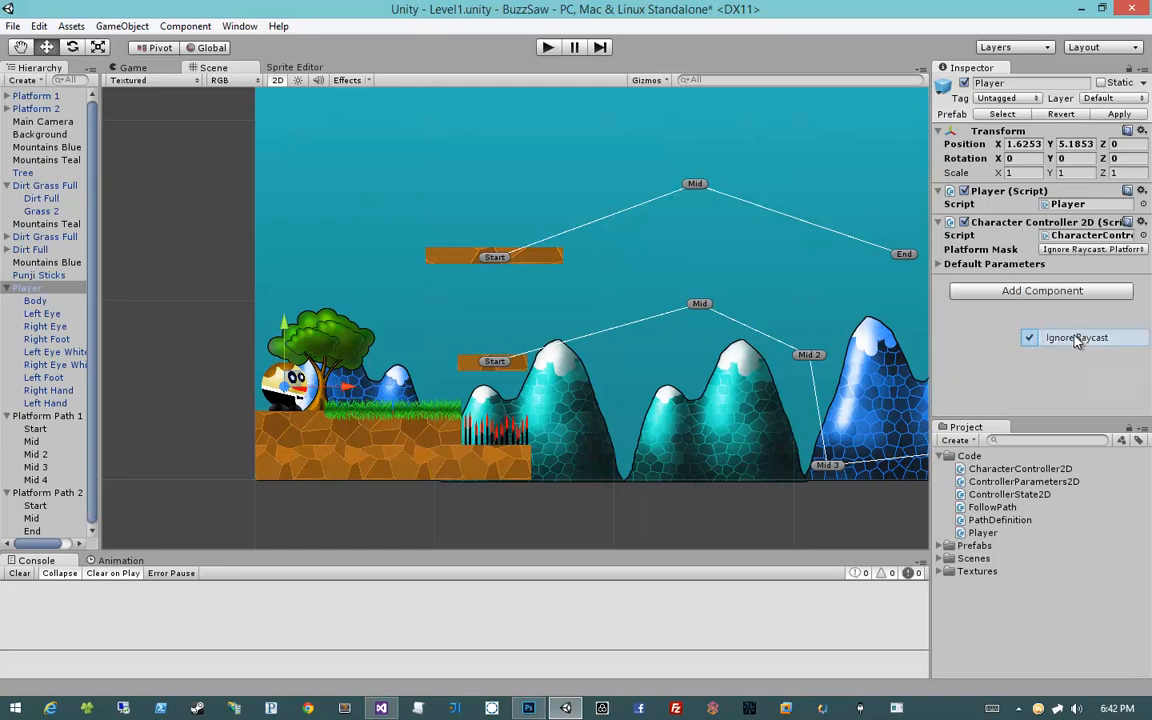
left_click(1079, 250)
left_click(961, 386)
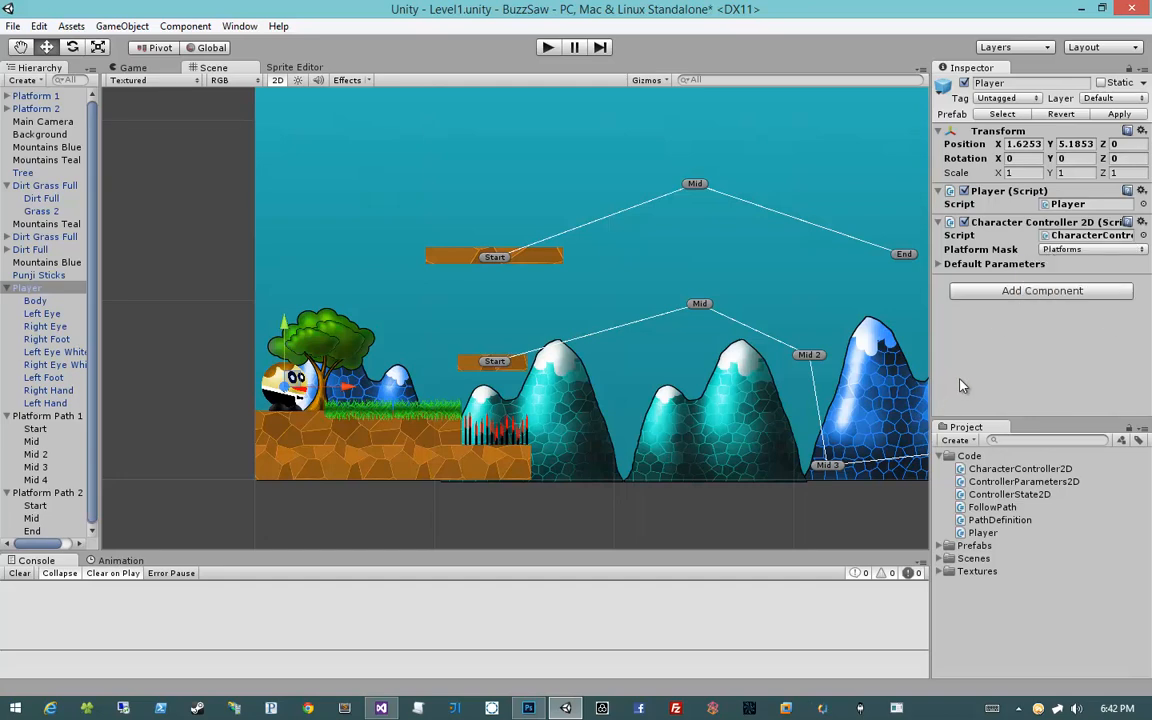
- Review the Default Parameters of the Player's Character Controller 2D, and check the Player's layer options
left_click(962, 264)
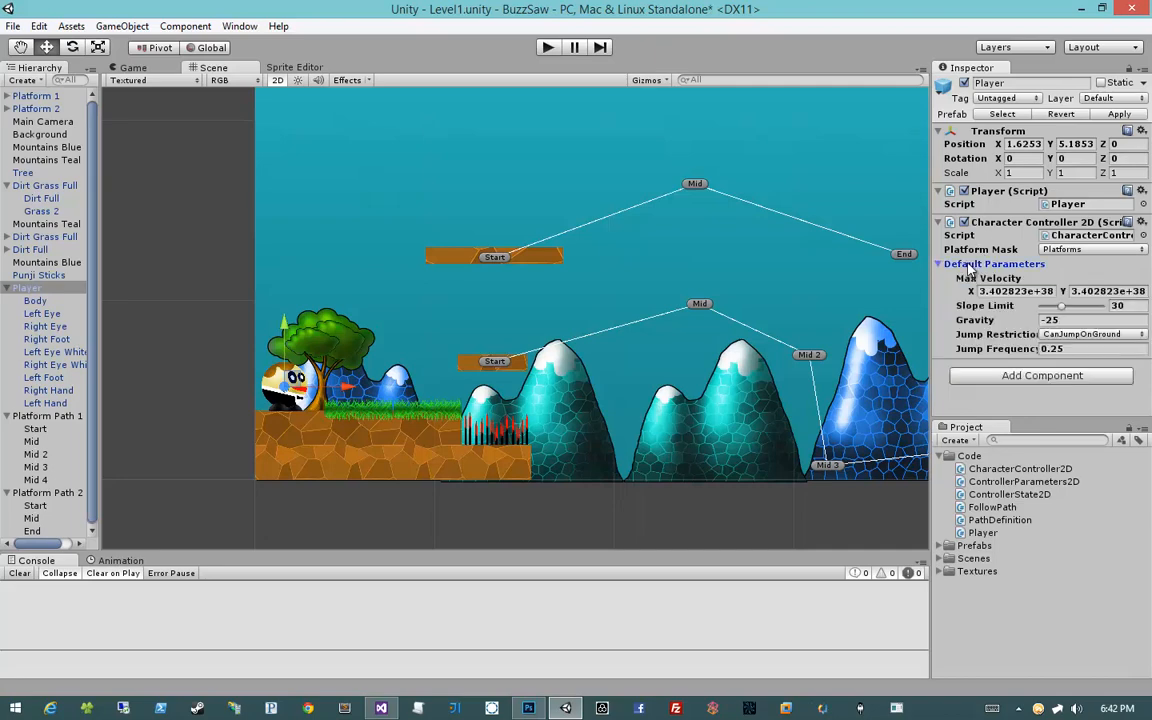
left_click(962, 264)
left_click(1034, 356)
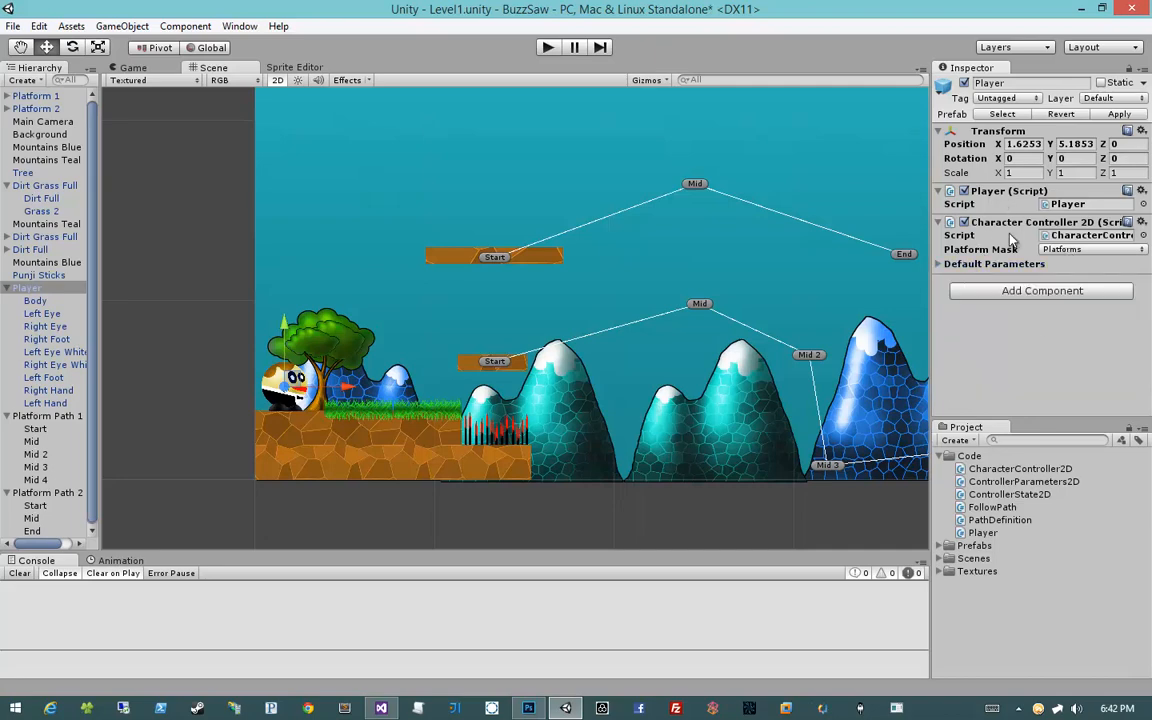
left_click(1116, 115)
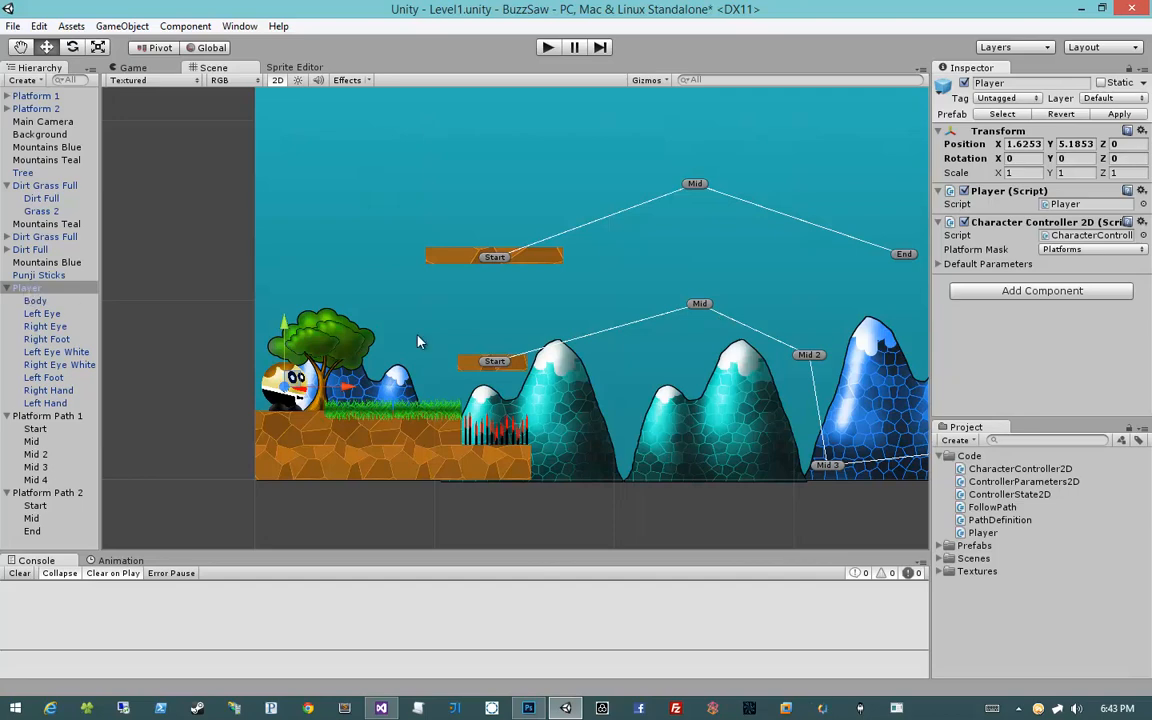
- Add a Rigidbody 2D component to the Player object
scroll(452, 334, "up", 5)
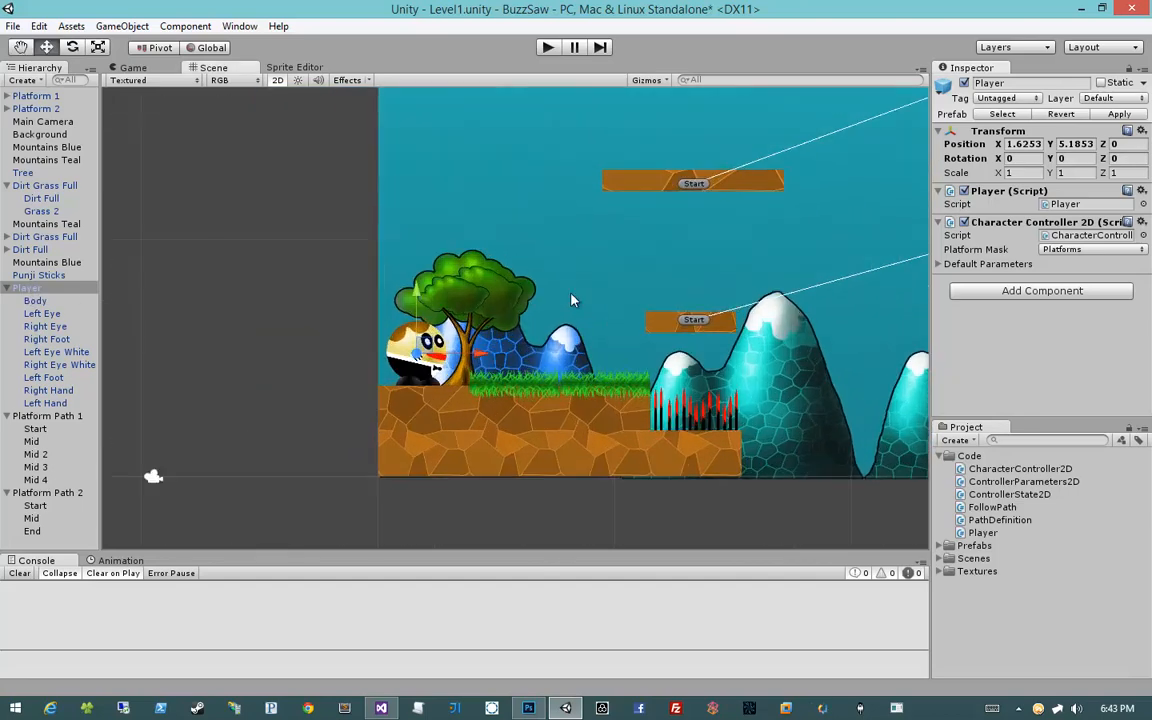
middle_click_drag(443, 334, 465, 305)
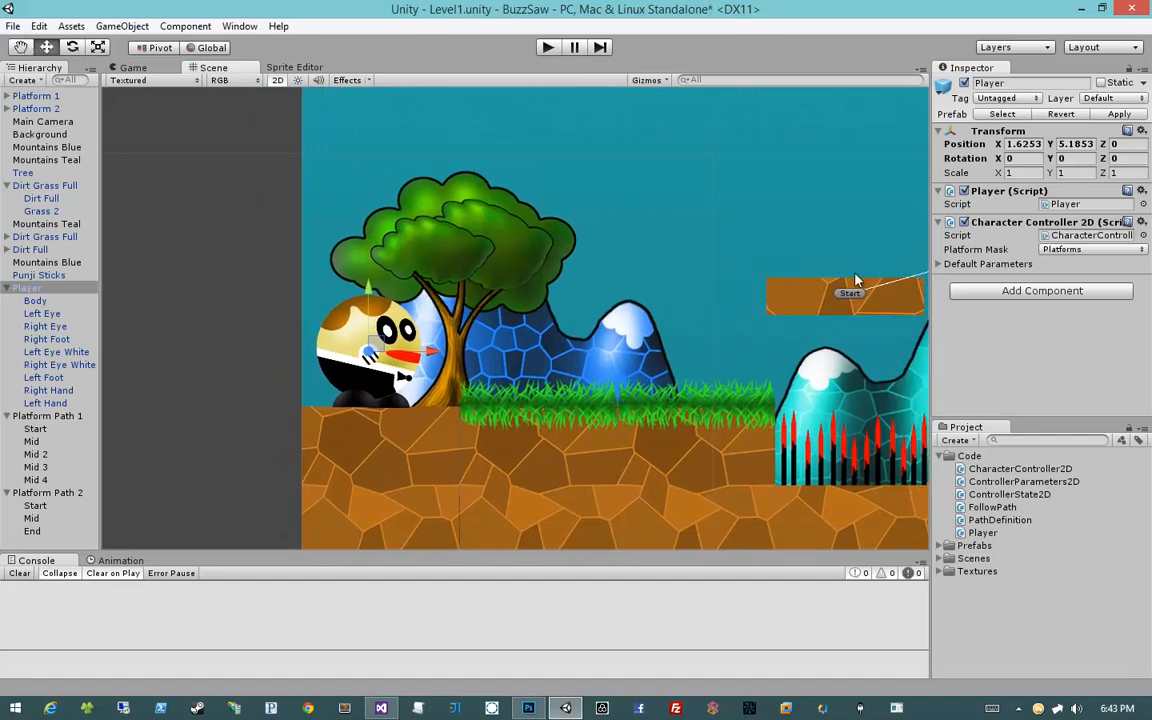
left_click(977, 291)
type("rig")
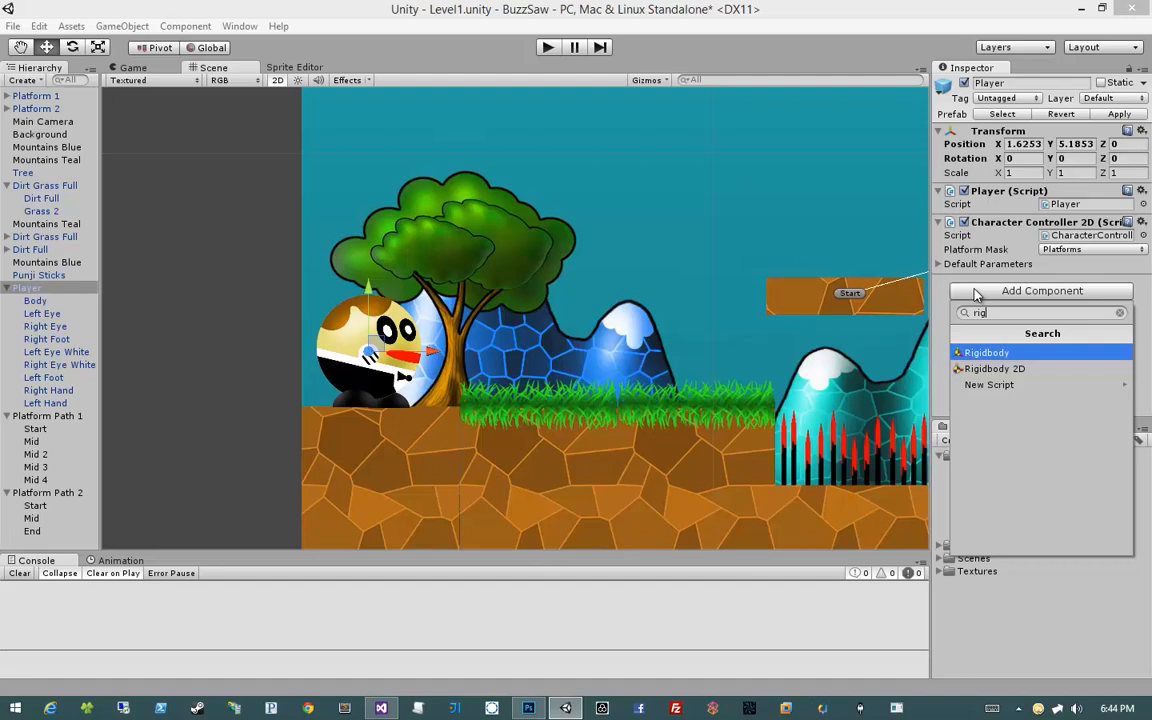
left_click(1014, 368)
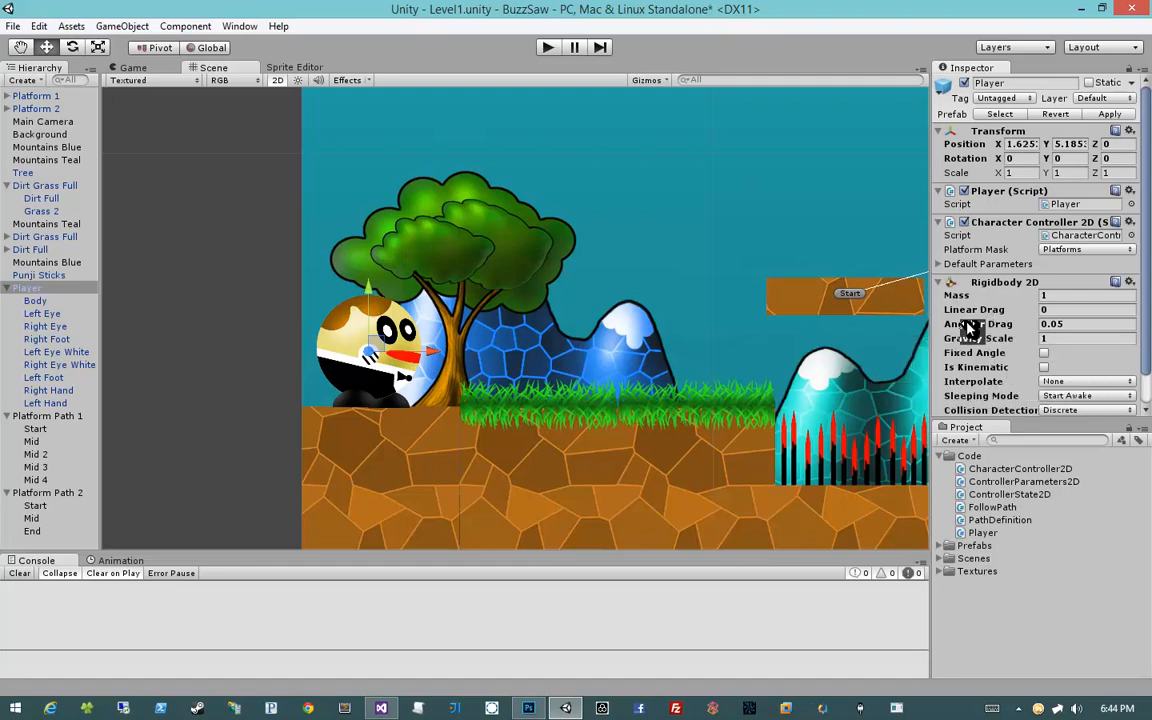
- Make the Player's Rigidbody 2D kinematic and save the scene
scroll(974, 320, "down", 2)
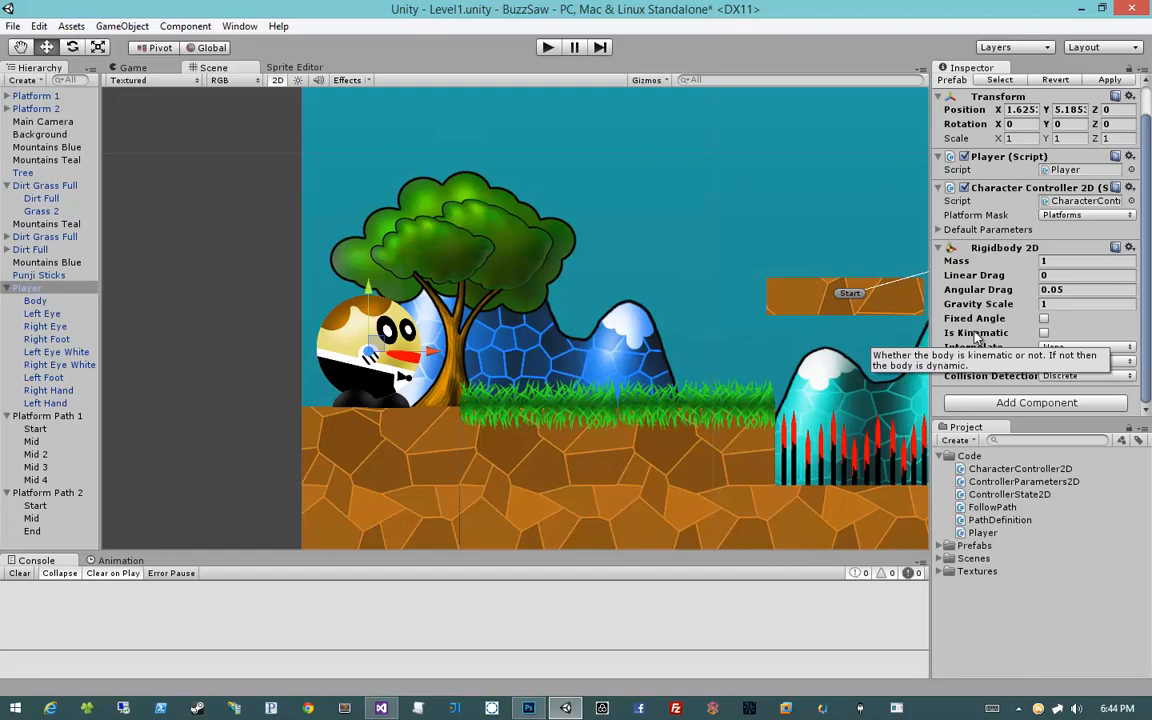
left_click(1043, 333)
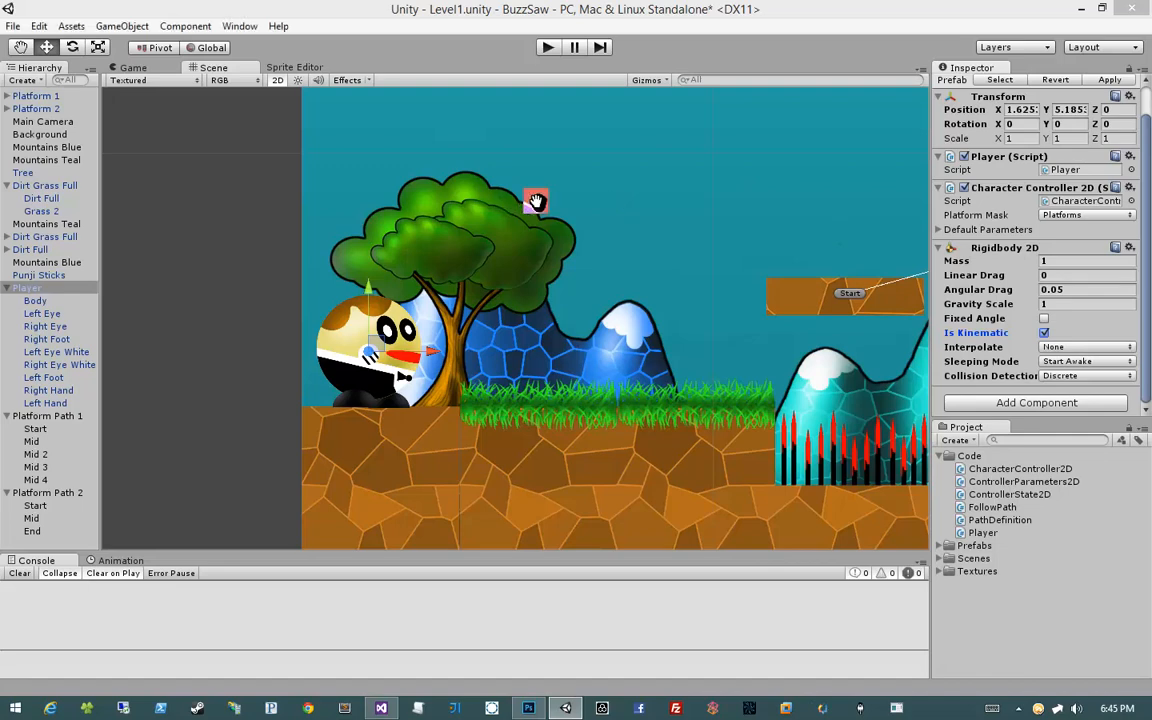
middle_click_drag(535, 200, 575, 195)
key("ctrl+s")
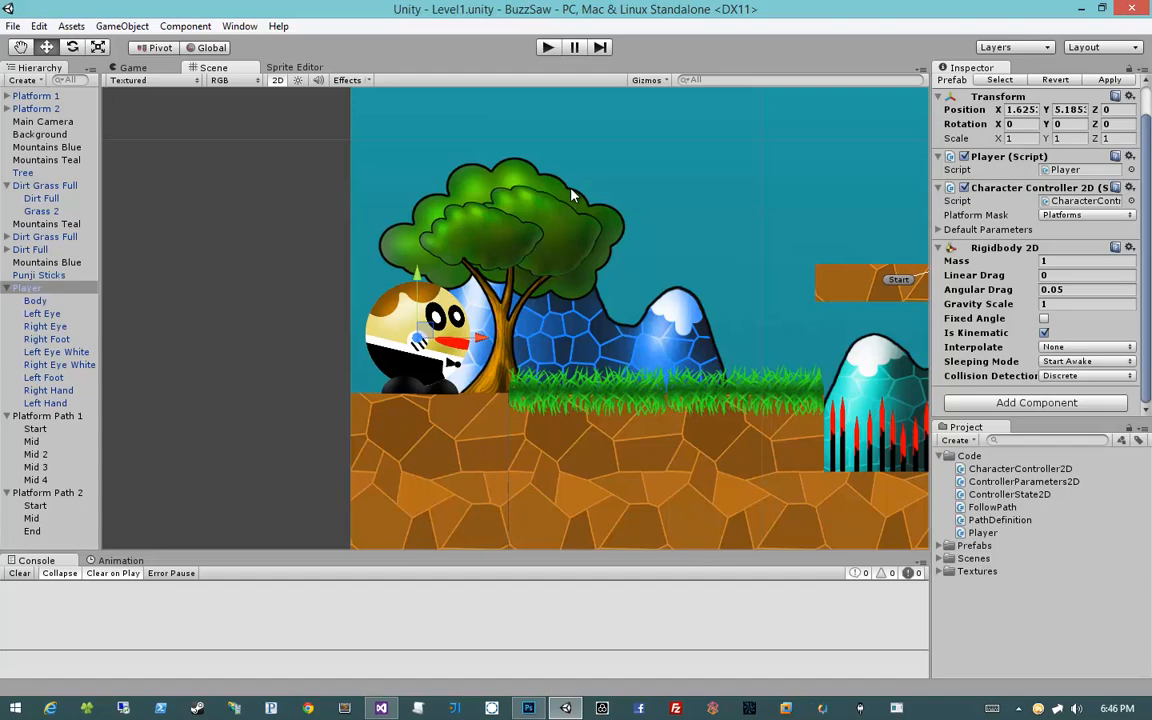
- Switch to Photoshop to examine the hand-drawn collision sketch, and return to Unity
left_click(528, 708)
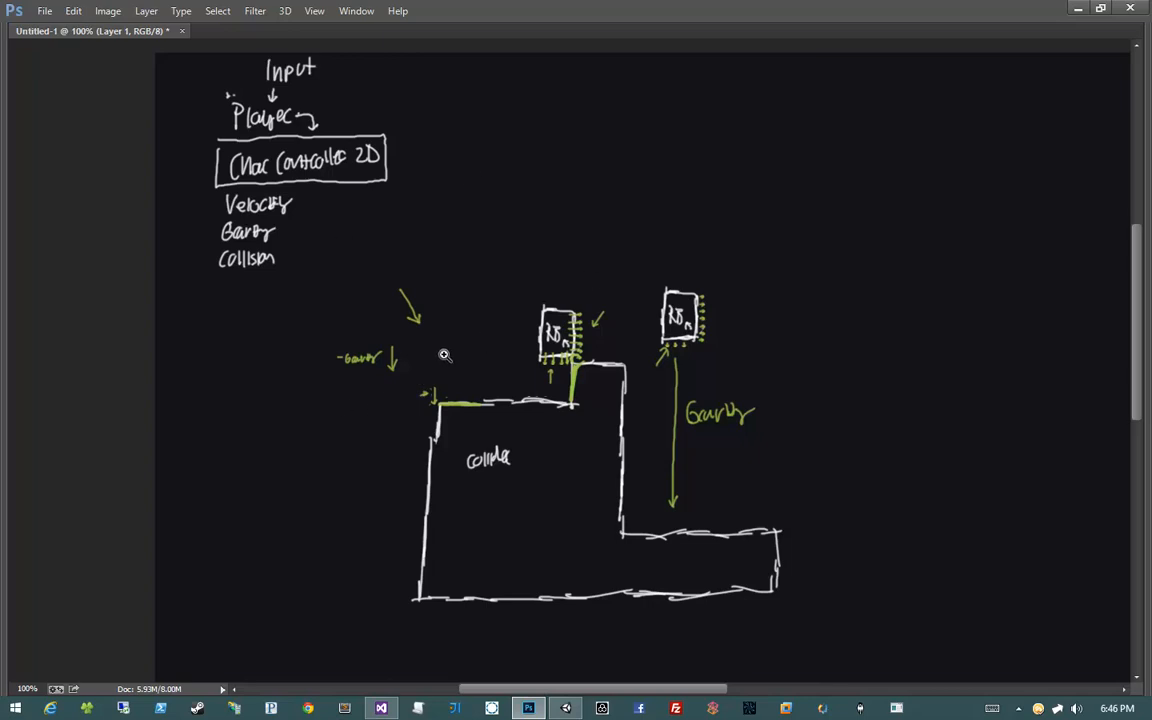
left_click(1078, 10)
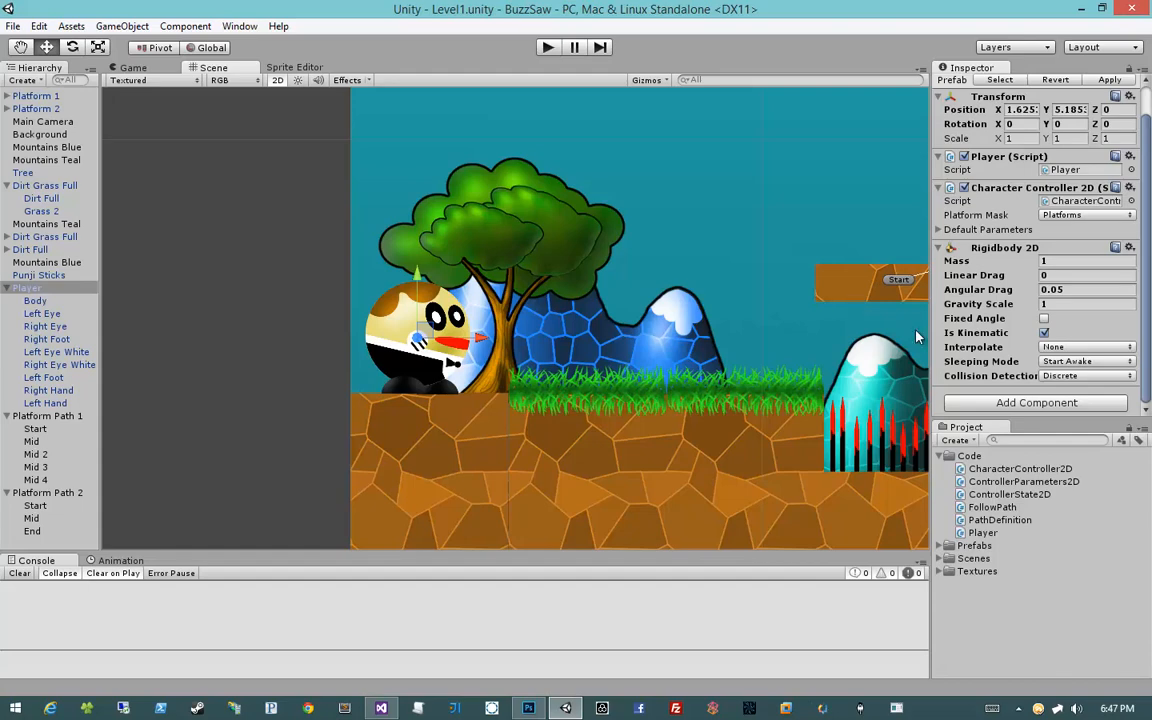
- Try to add a non-2D Box Collider component to the Player
left_click(1003, 402)
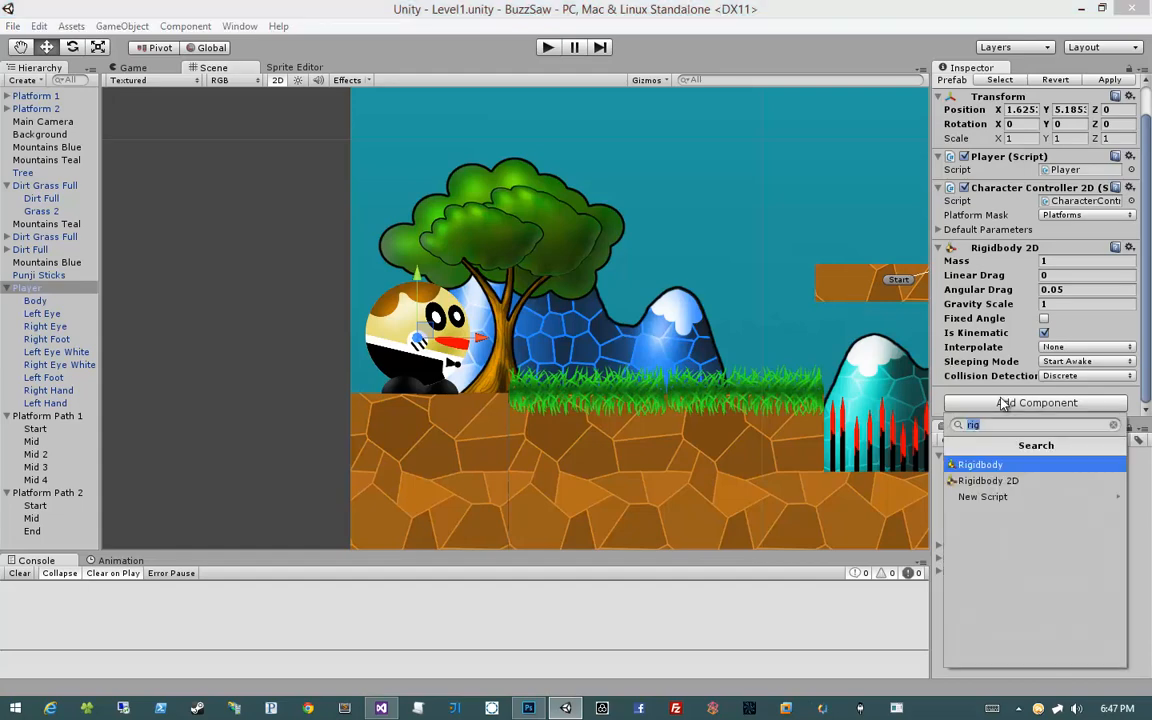
type("collider")
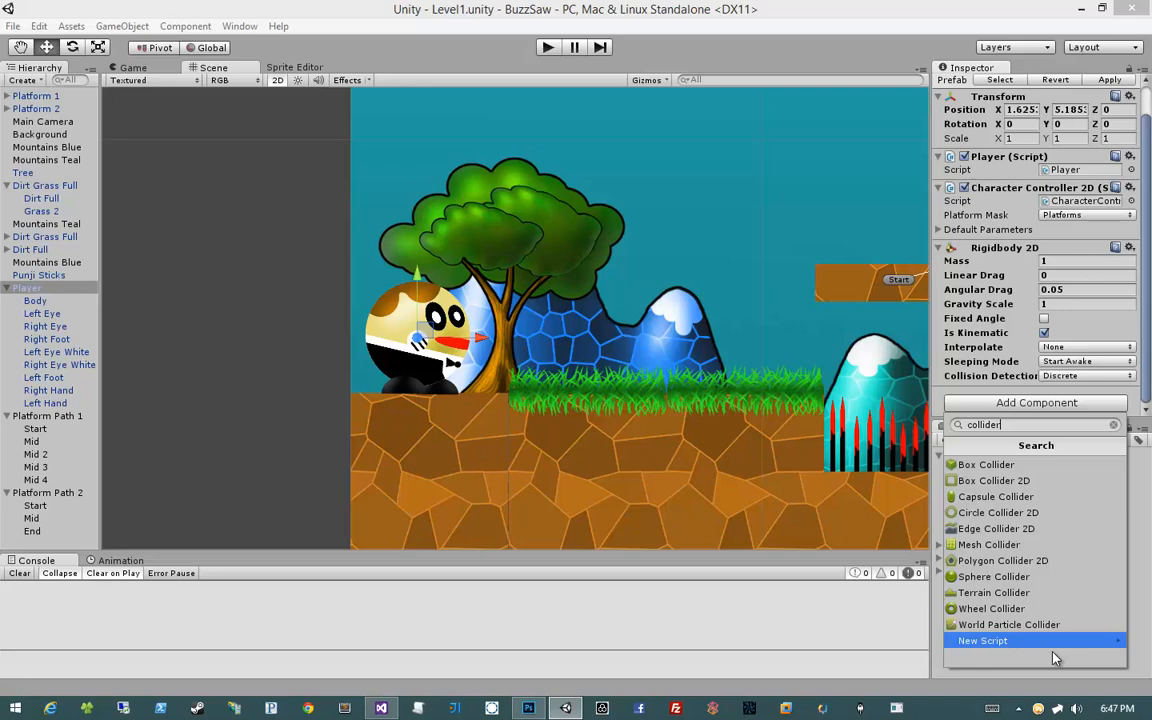
left_click(1007, 468)
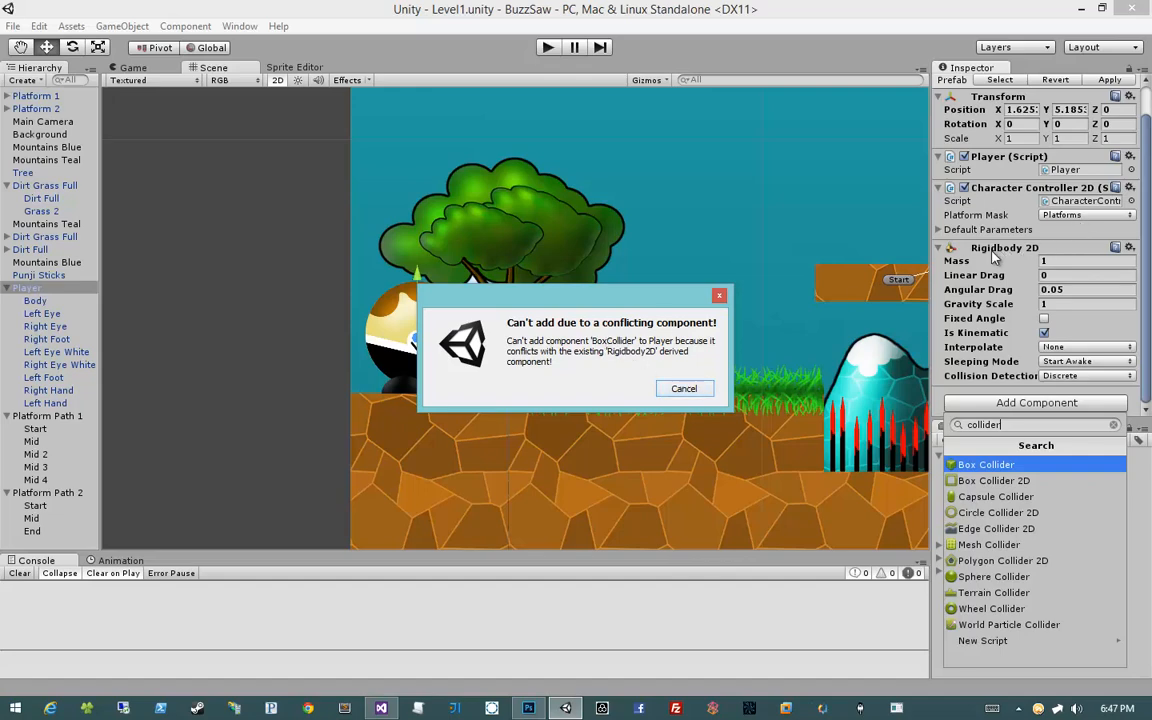
left_click(682, 390)
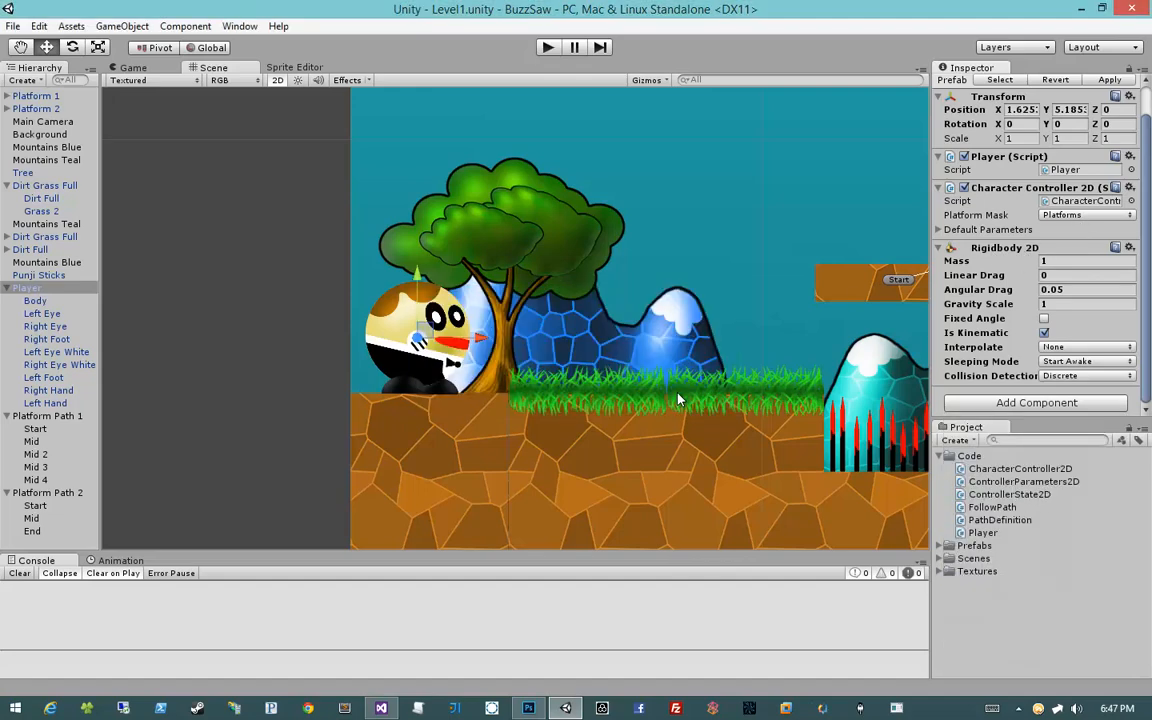
- Add a Box Collider 2D to the Player and set its size to X 2.4 and Y 2.71
left_click(1036, 402)
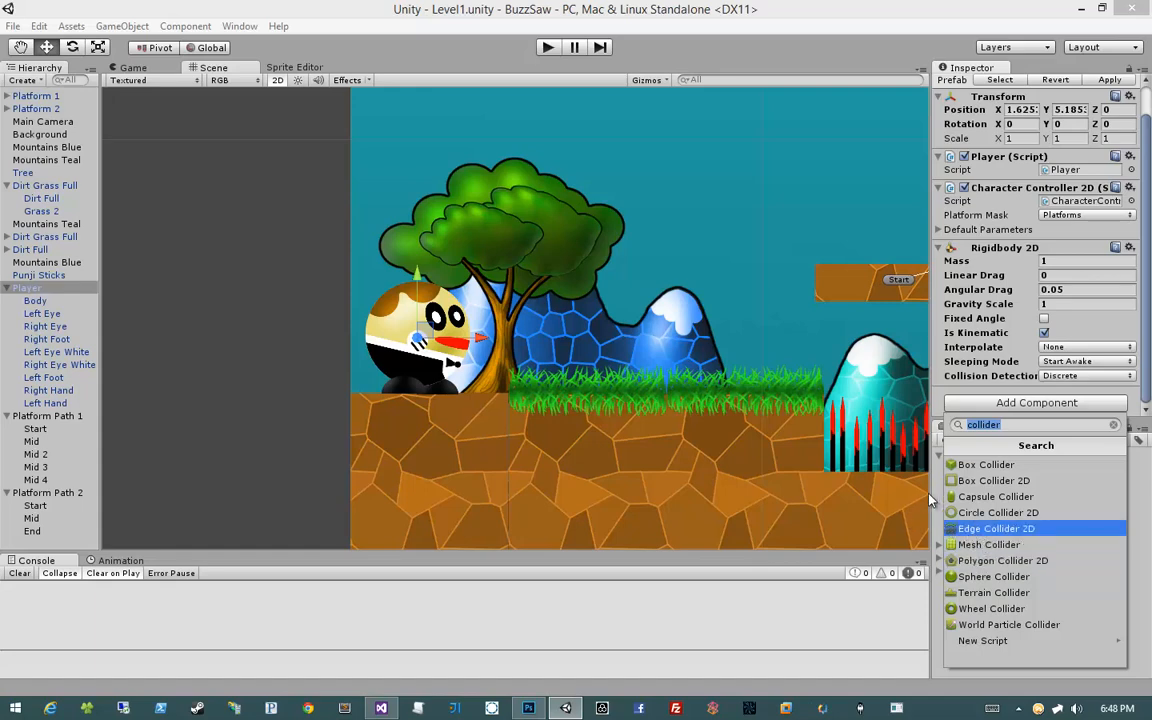
left_click(1012, 482)
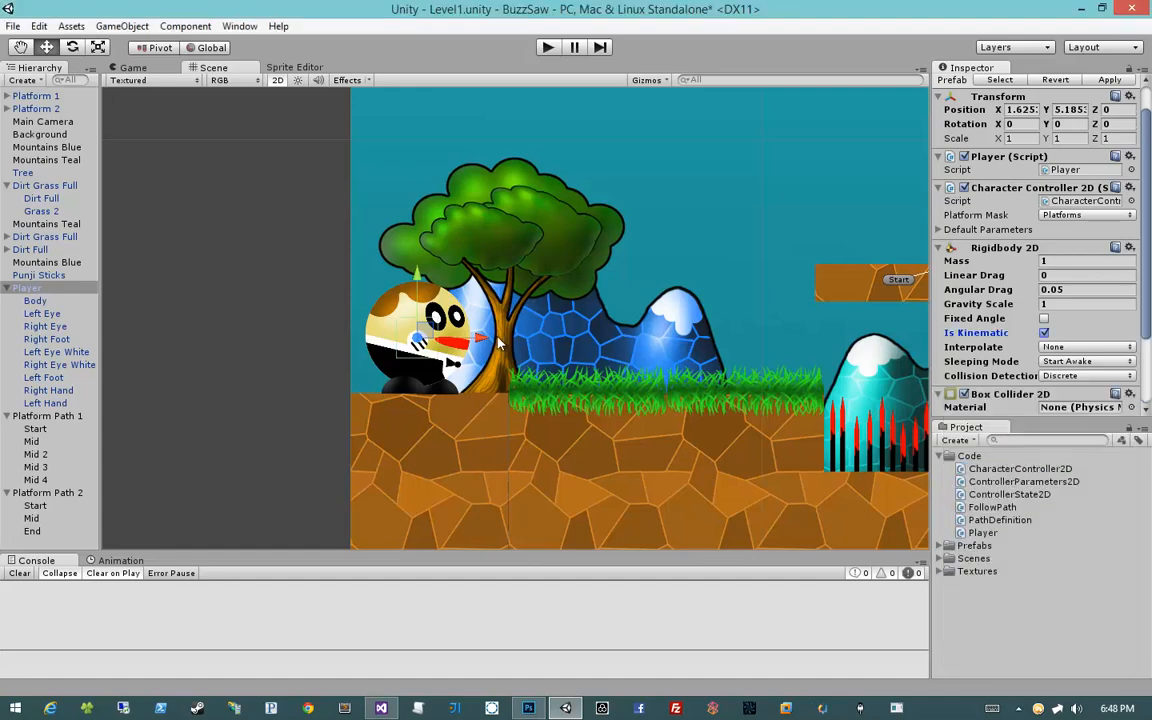
scroll(493, 355, "up", 4)
scroll(493, 355, "down", 5)
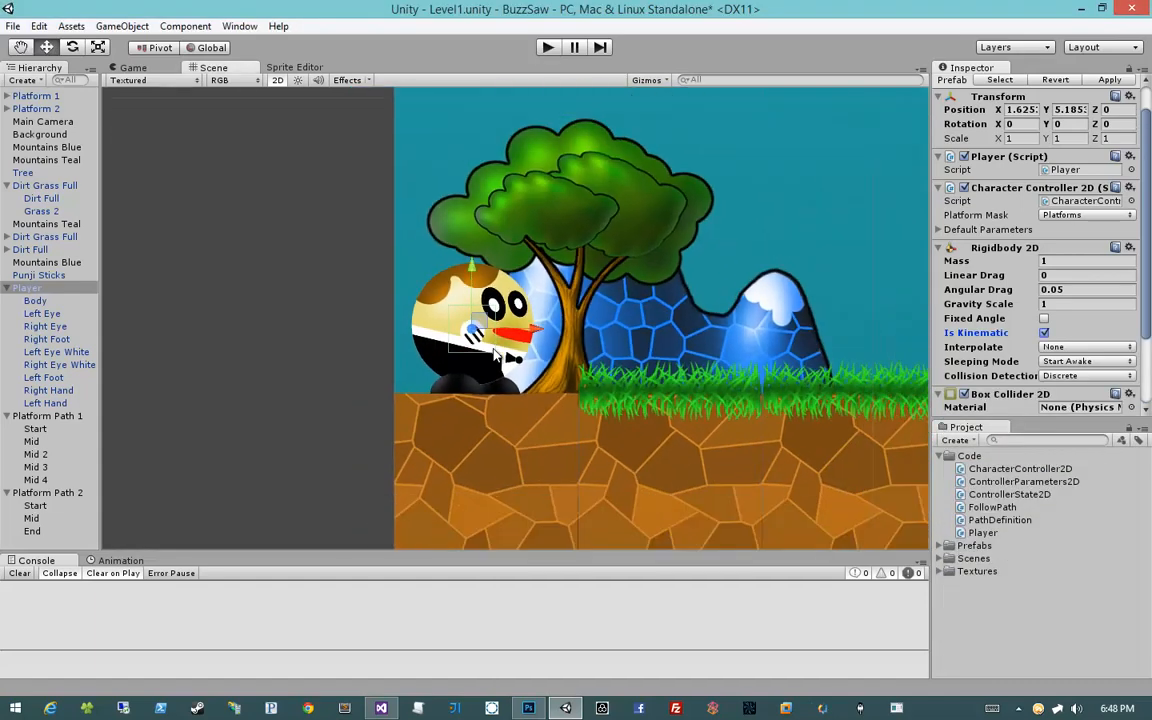
scroll(1052, 355, "down", 3)
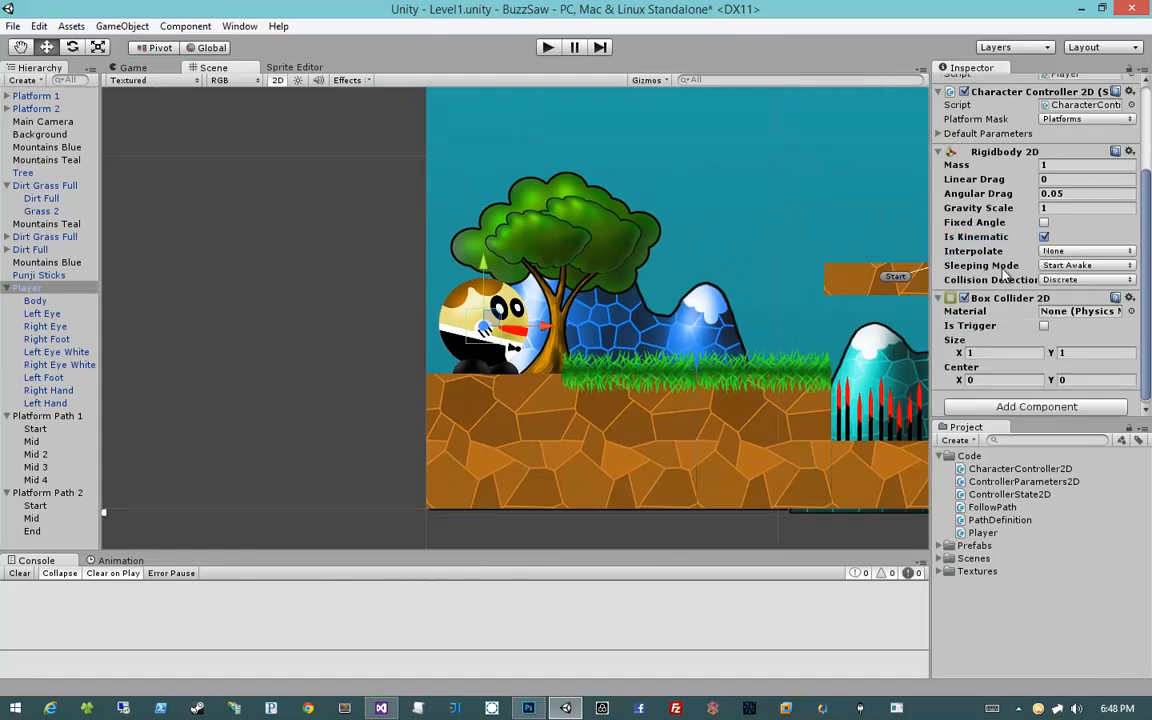
scroll(453, 330, "up", 3)
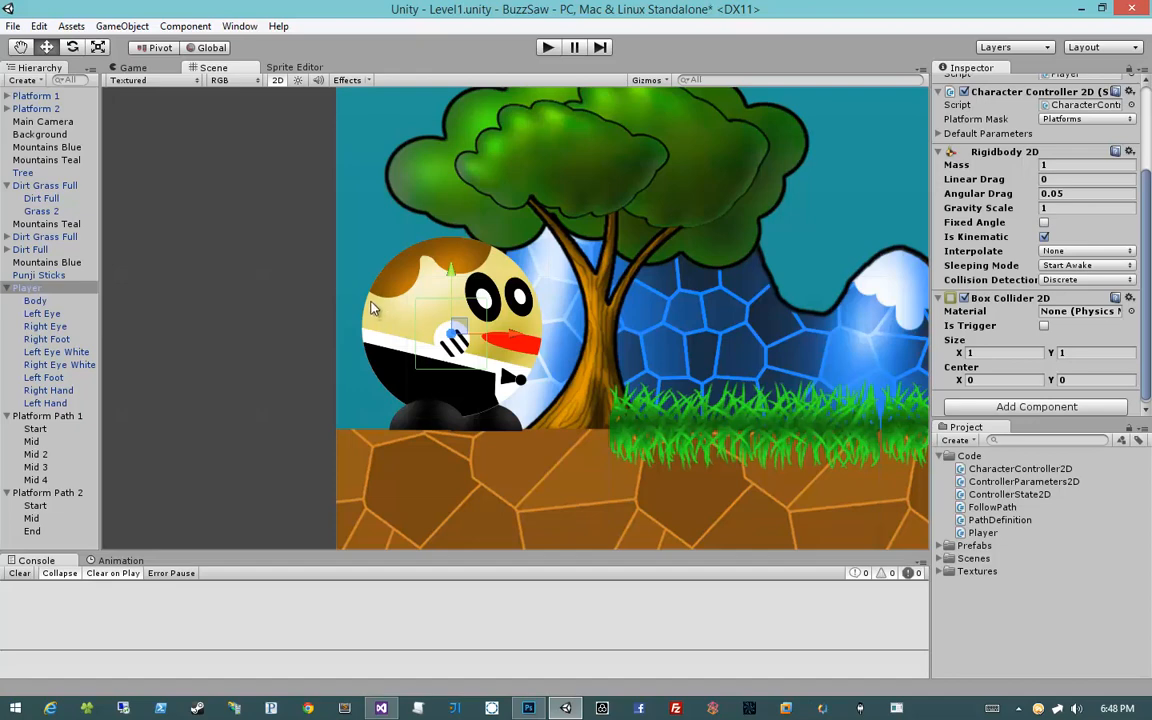
scroll(1013, 265, "up", 3)
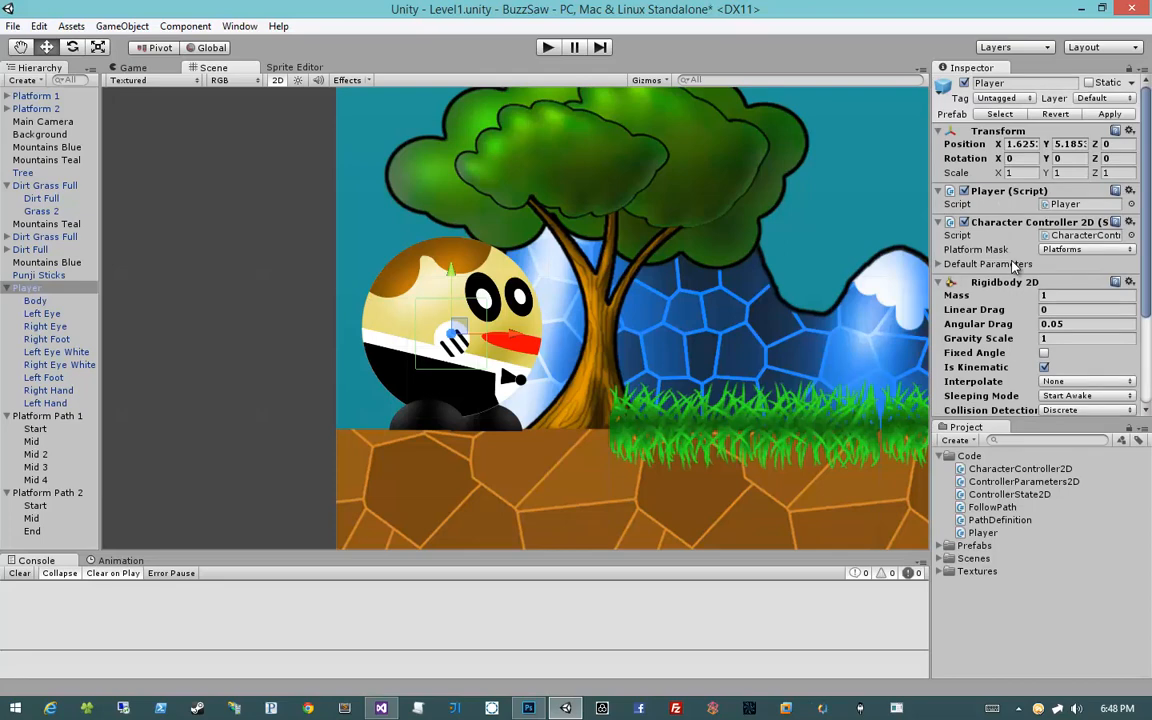
scroll(1013, 265, "down", 3)
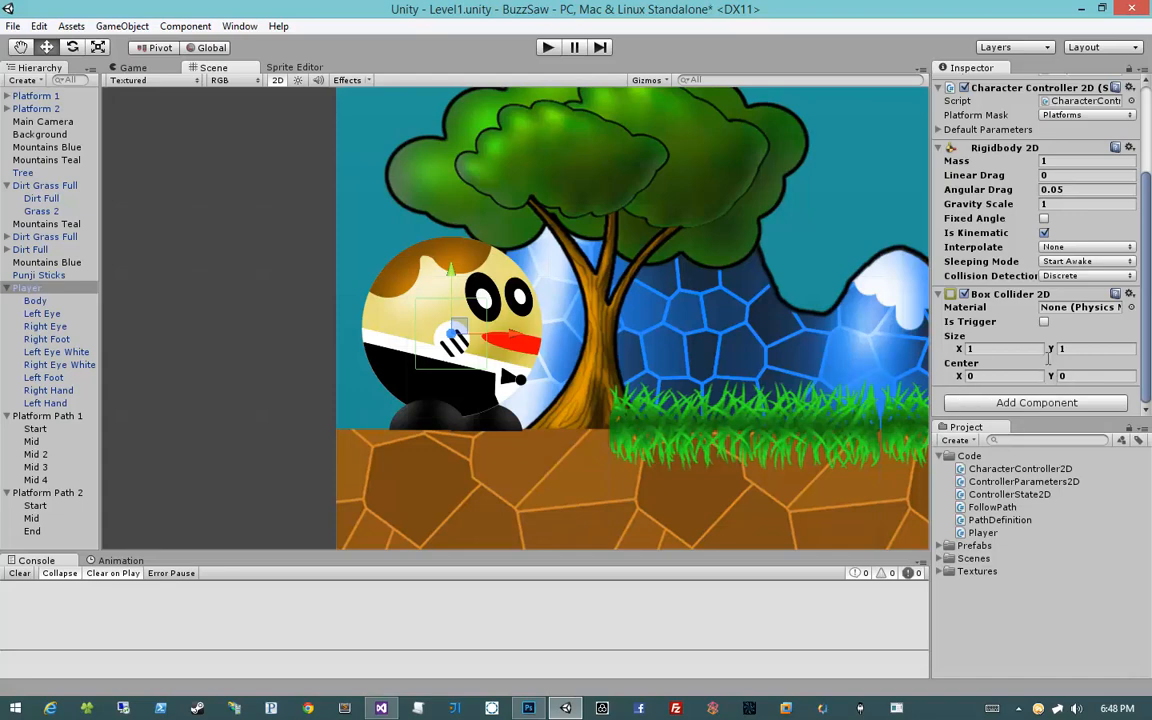
left_click_drag(958, 349, 1099, 362)
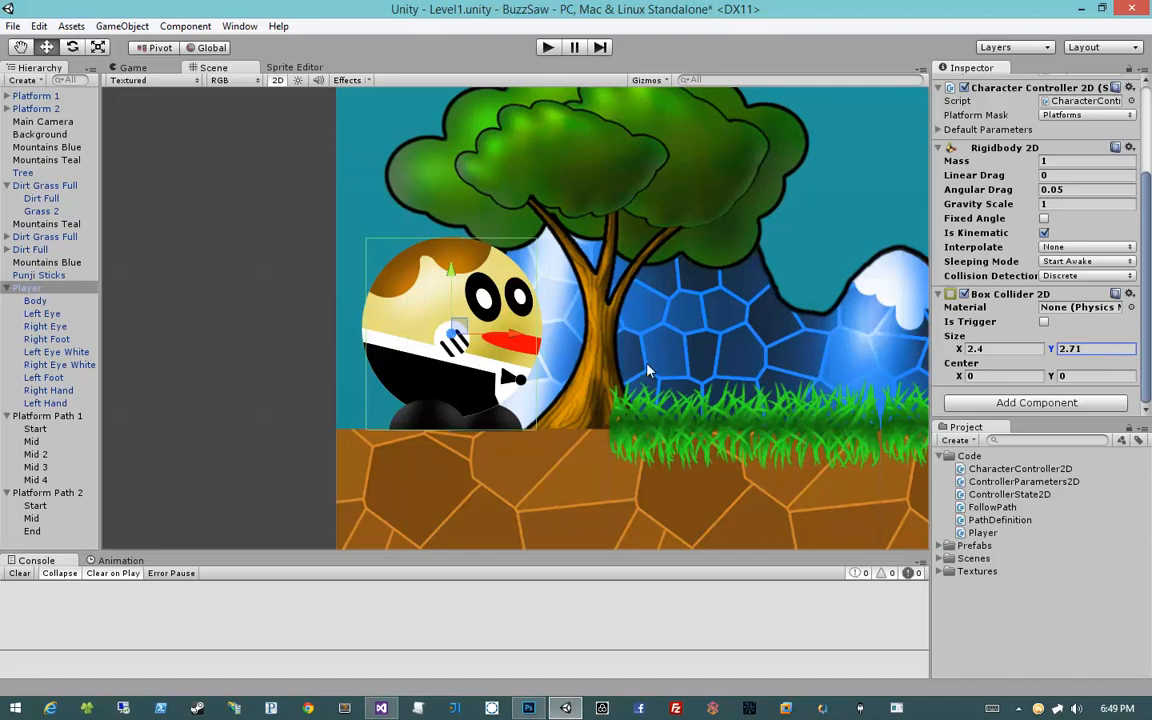
- Widen the Player's Box Collider 2D to a size of X 2.55 to enclose the character's sides
scroll(555, 367, "up", 2)
middle_click_drag(555, 361, 640, 361)
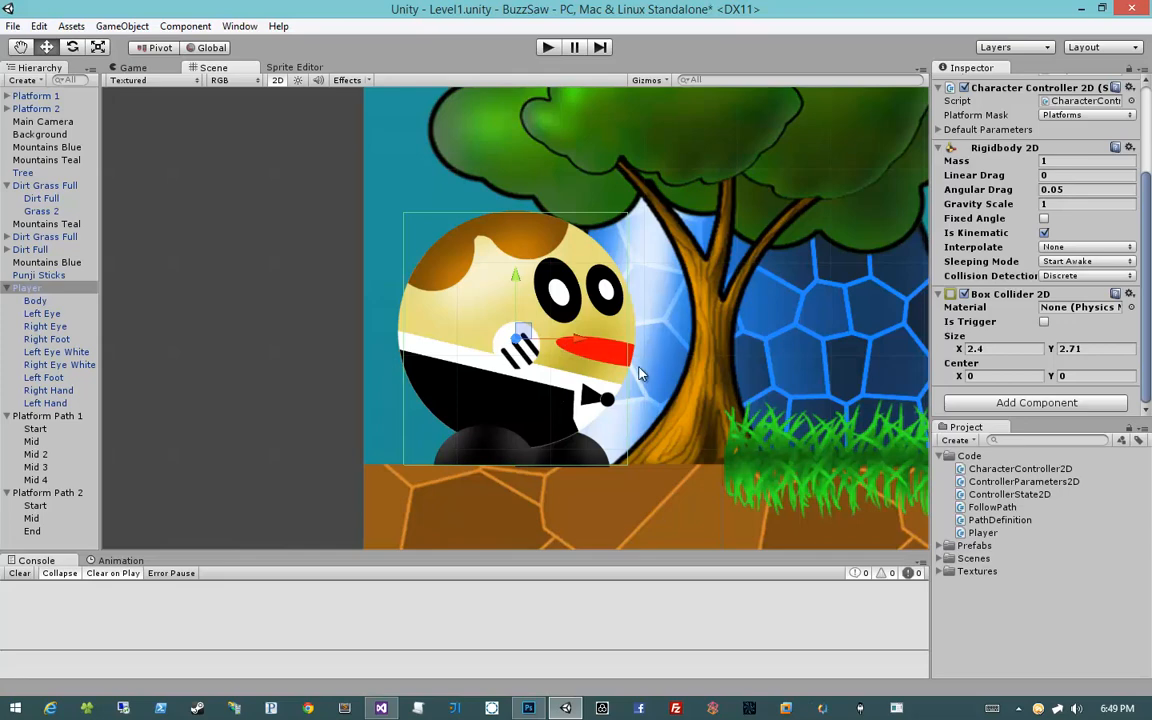
left_click(958, 349)
left_click_drag(958, 349, 968, 350)
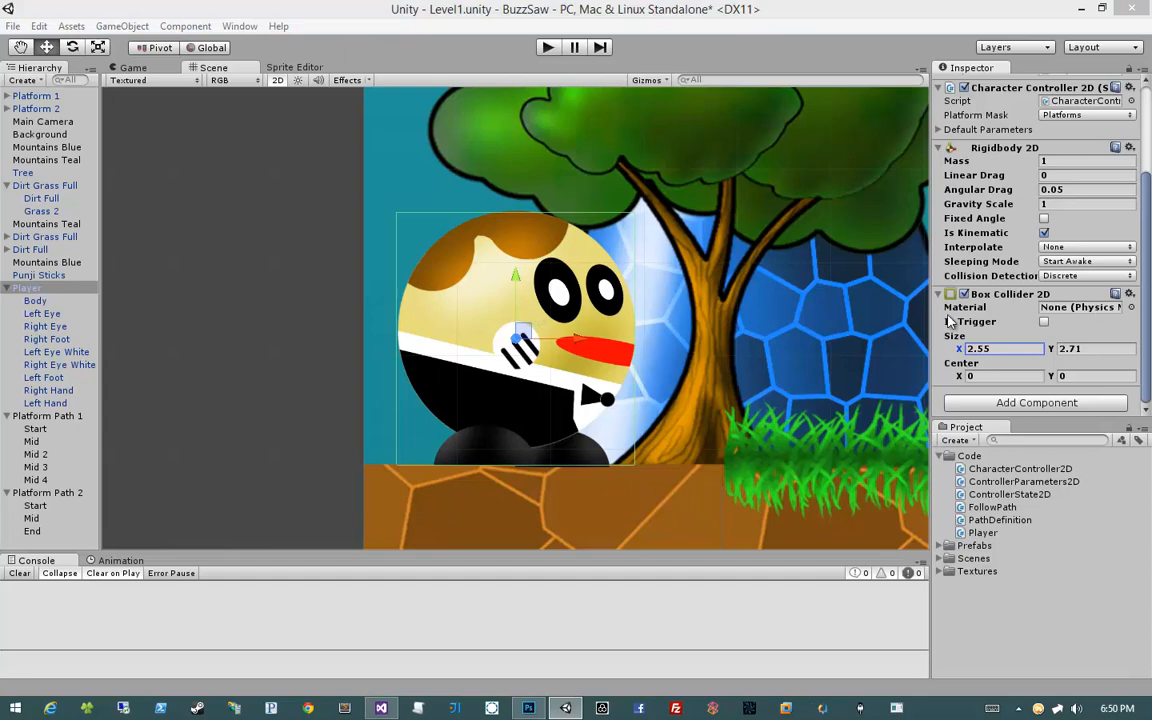
- Collapse the Player's Player script, Character Controller 2D, Rigidbody 2D and Box Collider 2D components
scroll(1147, 233, "up", 3)
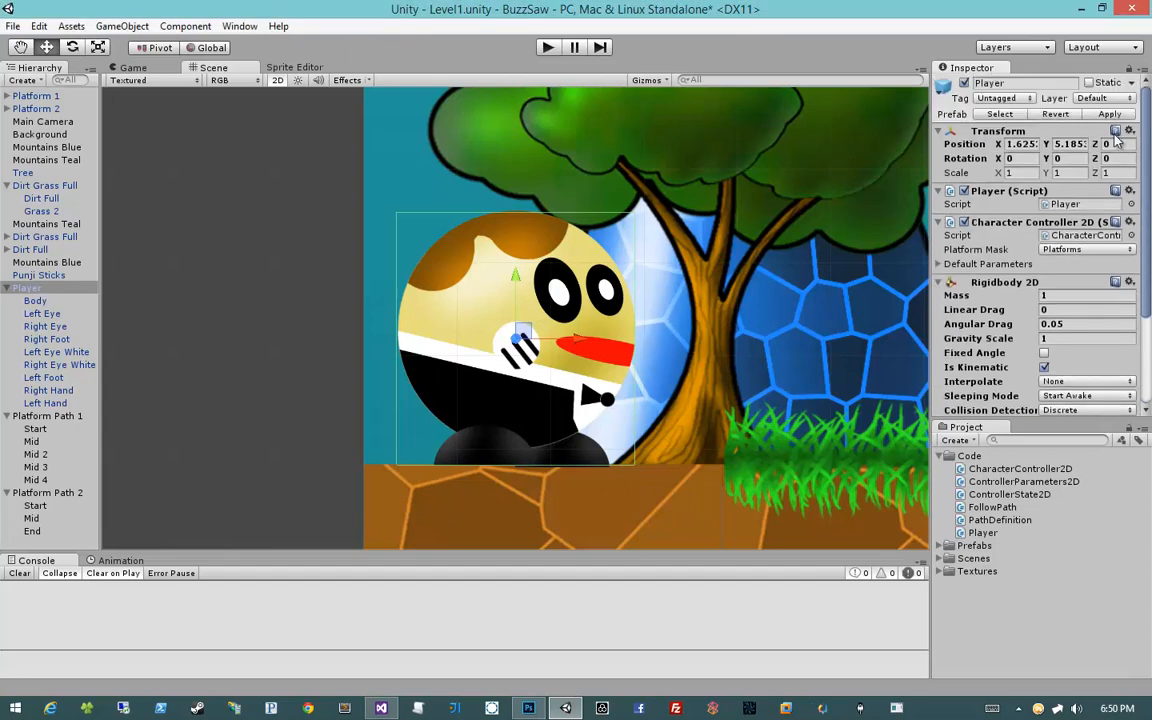
scroll(1028, 418, "down", 3)
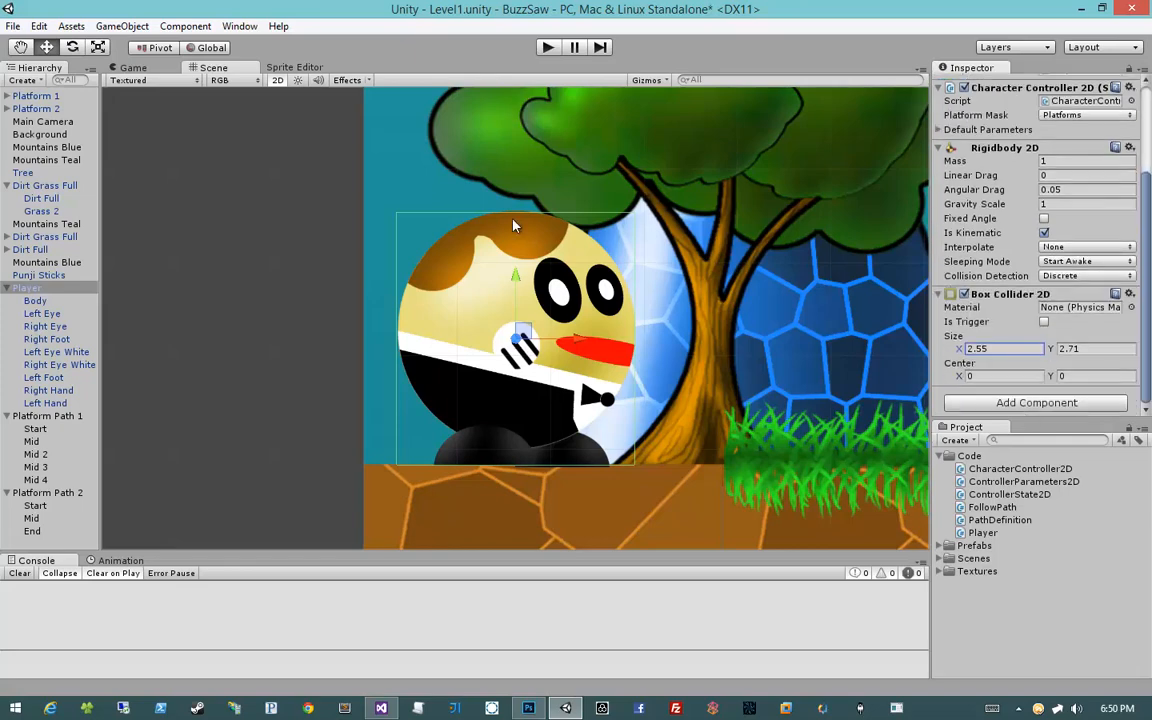
scroll(990, 330, "up", 5)
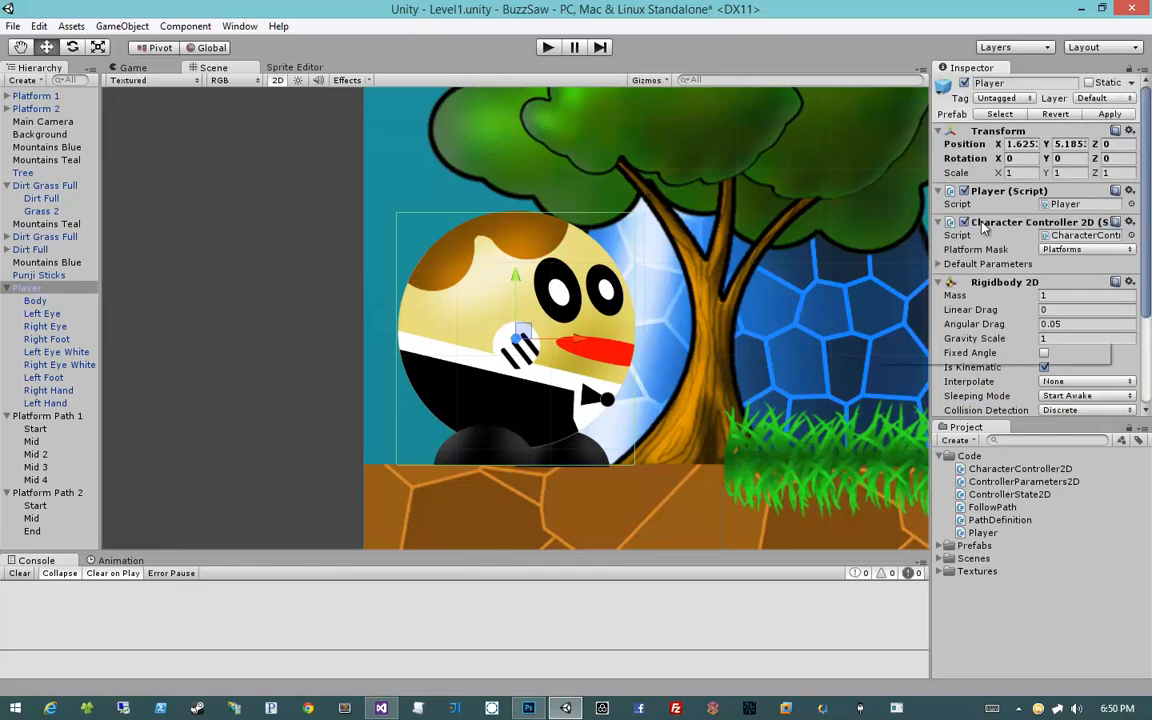
left_click(938, 190)
left_click(938, 206)
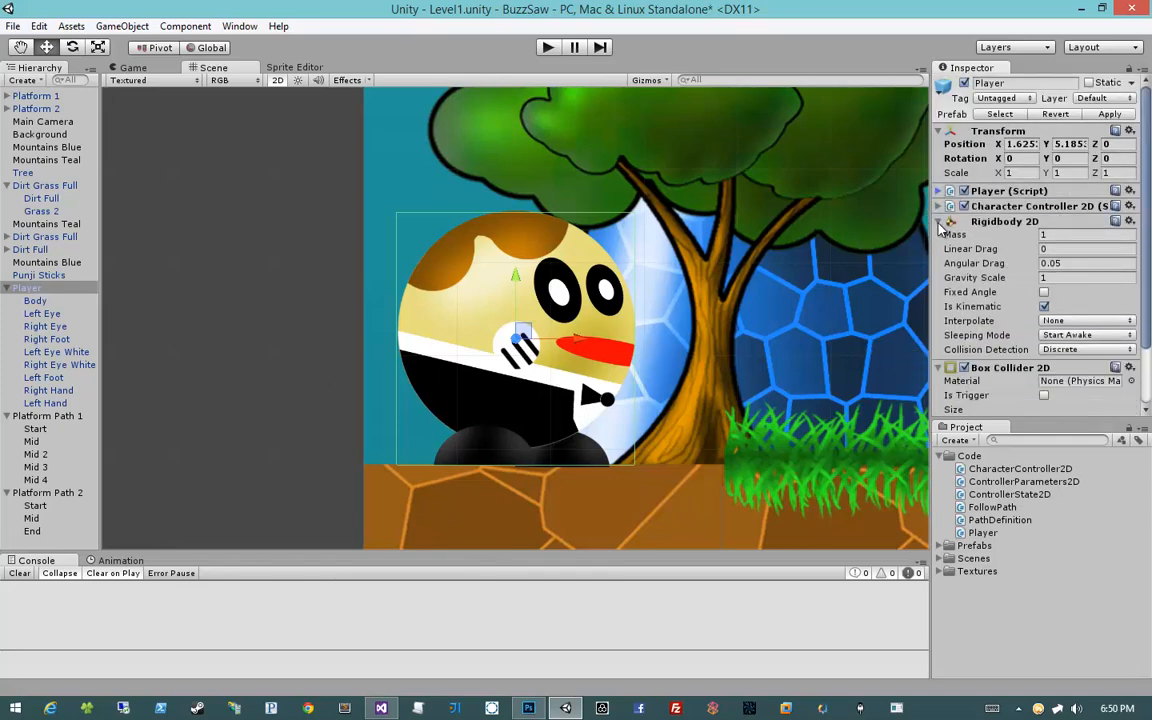
left_click(938, 221)
left_click(938, 236)
scroll(590, 385, "down", 8)
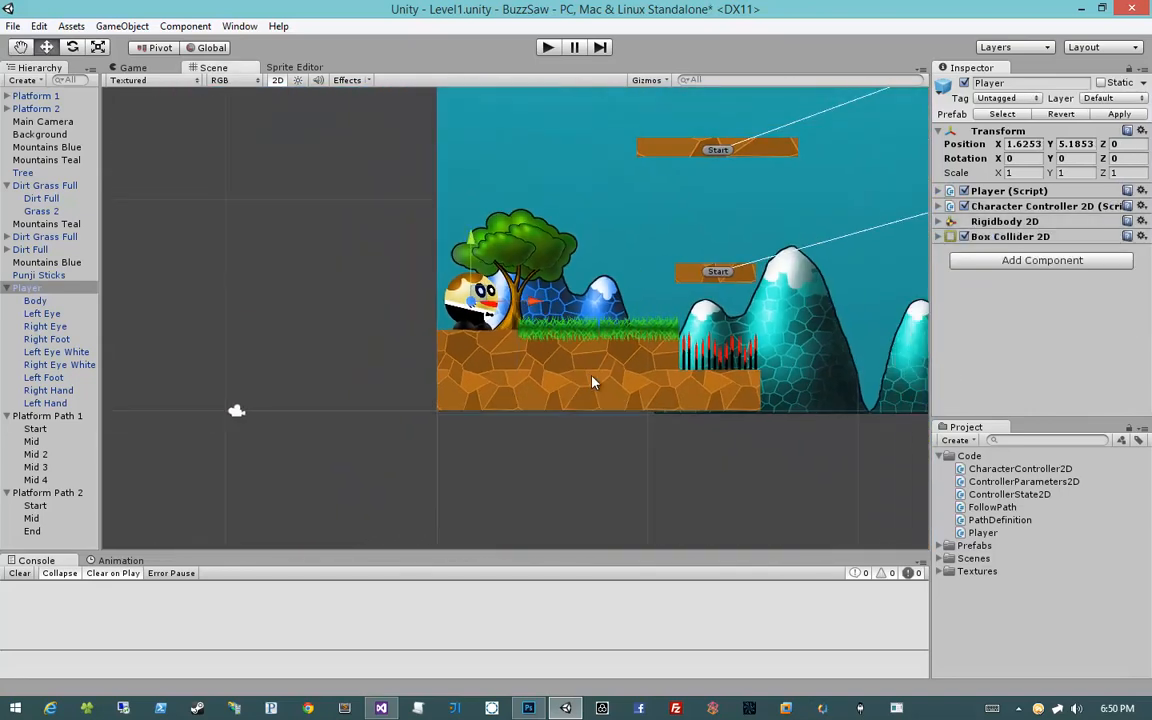
- Examine which dirt and grass tile objects make up the ground beneath the player
scroll(592, 382, "up", 1)
middle_click_drag(685, 340, 591, 342)
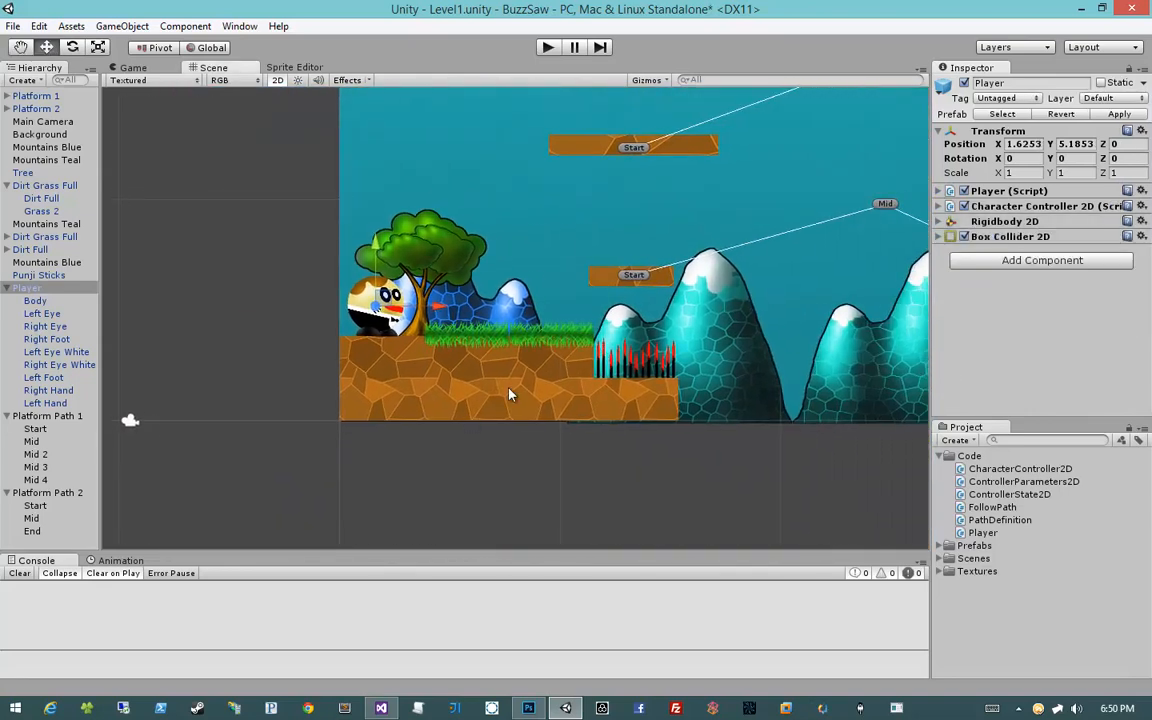
left_click(486, 390)
left_click(378, 382)
left_click(491, 379)
left_click(578, 391)
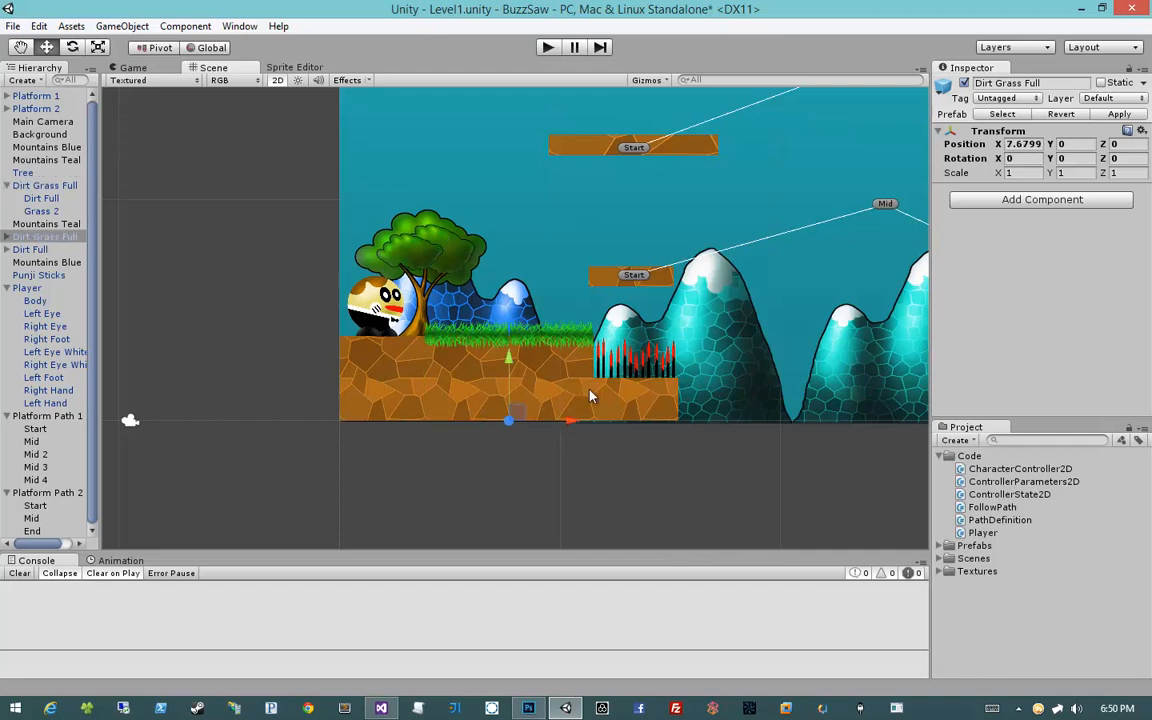
left_click(641, 400)
left_click(548, 402)
left_click(396, 395)
left_click(480, 395)
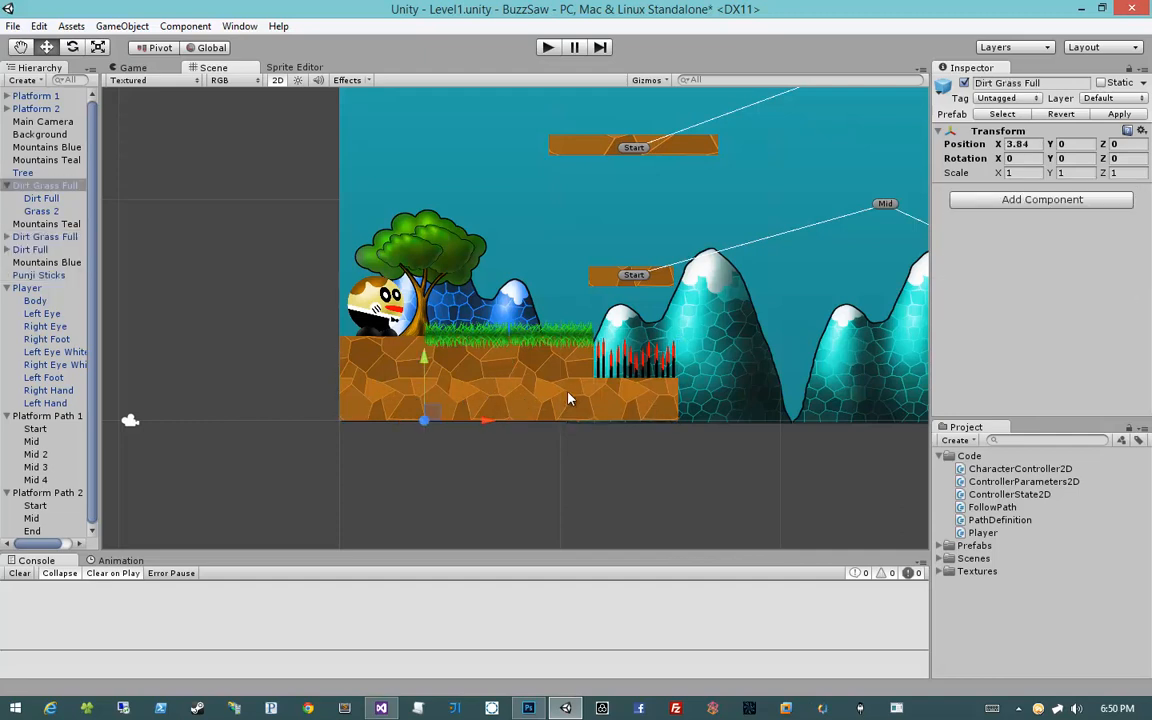
left_click(572, 394)
left_click(619, 399)
left_click(575, 393)
left_click(438, 392)
left_click(465, 391)
left_click(568, 391)
left_click(571, 393)
left_click(453, 395)
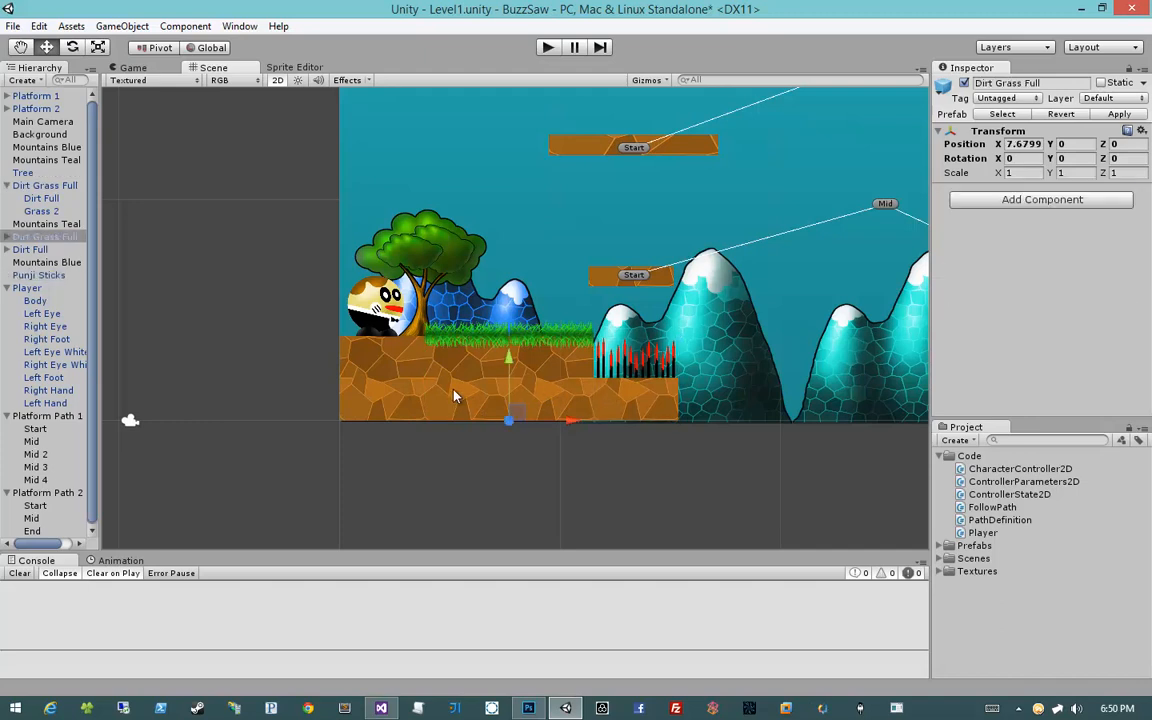
left_click(540, 393)
left_click(365, 395)
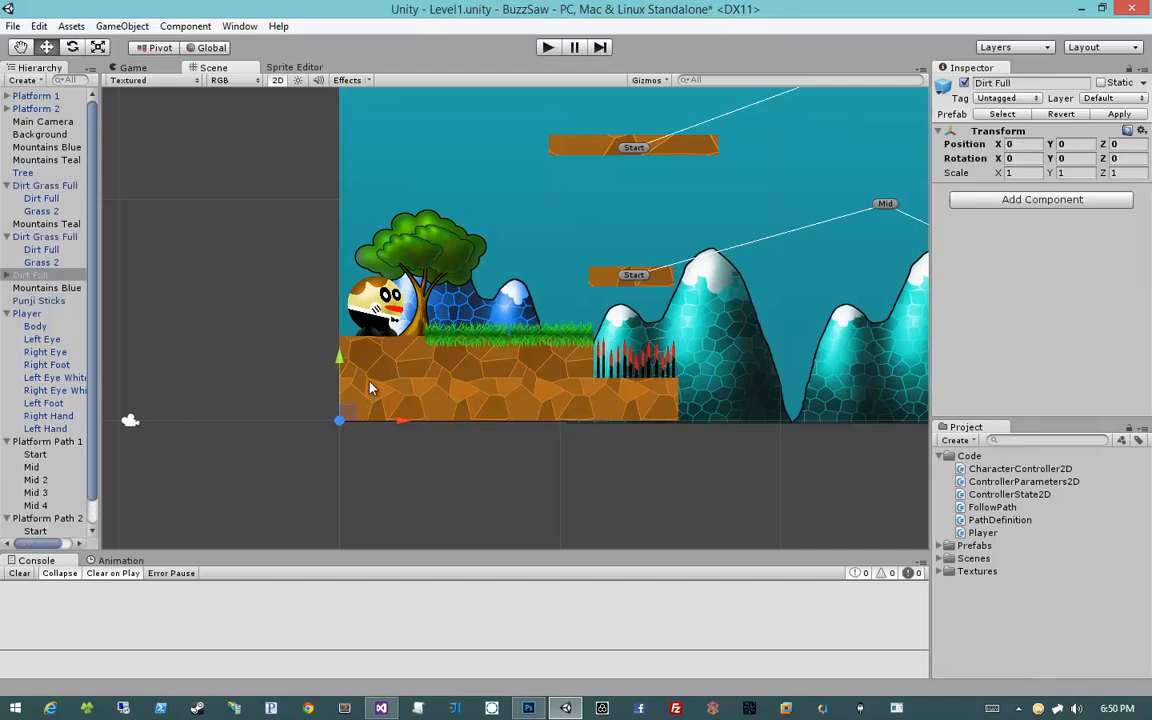
- Collapse both Dirt Grass Full objects, the Player and both Platform Path objects in the hierarchy
left_click(7, 237)
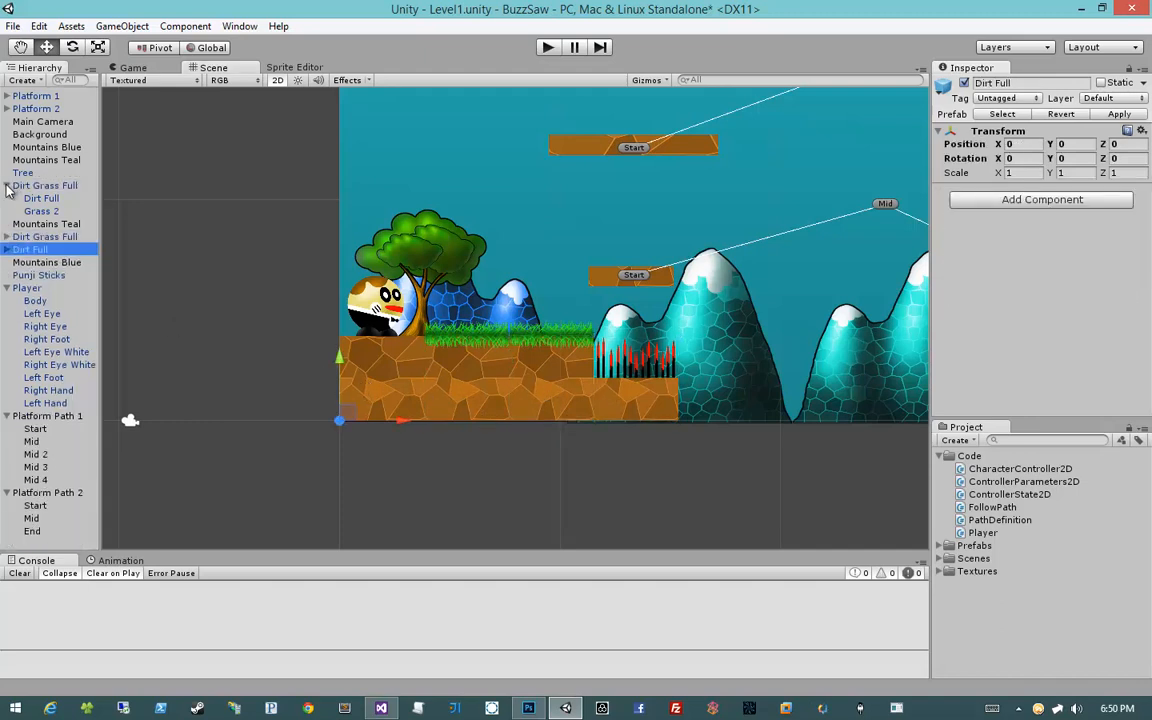
left_click(7, 186)
left_click(7, 262)
left_click(7, 275)
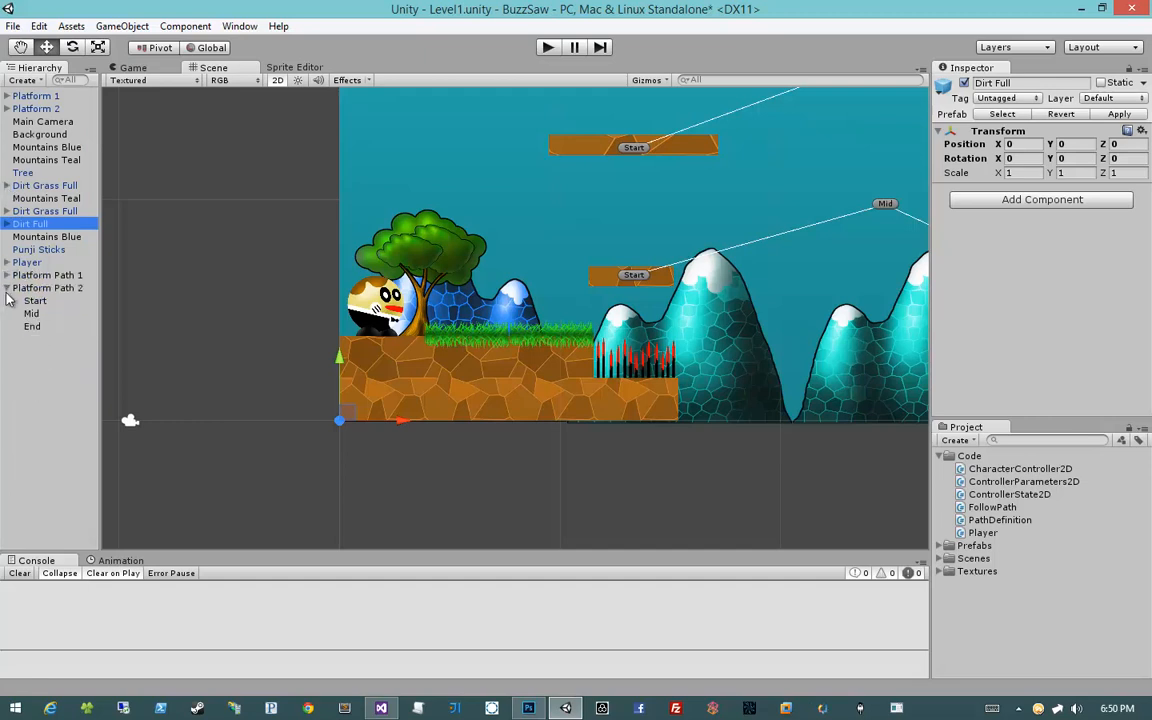
left_click(7, 288)
- Examine the Dirt Grass Full and Dirt Full ground tiles and the Dirt Full tile's child sprite
left_click(401, 371)
left_click(450, 375)
left_click(544, 381)
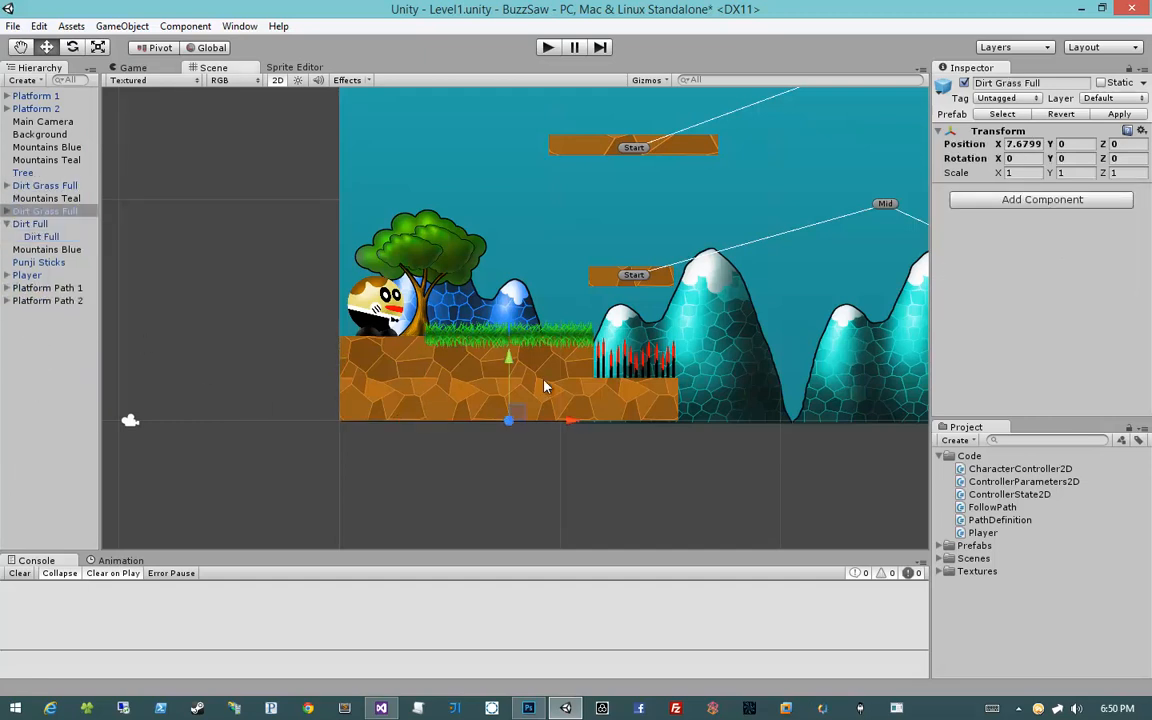
left_click(544, 381)
left_click(461, 383)
left_click(461, 383)
left_click(558, 385)
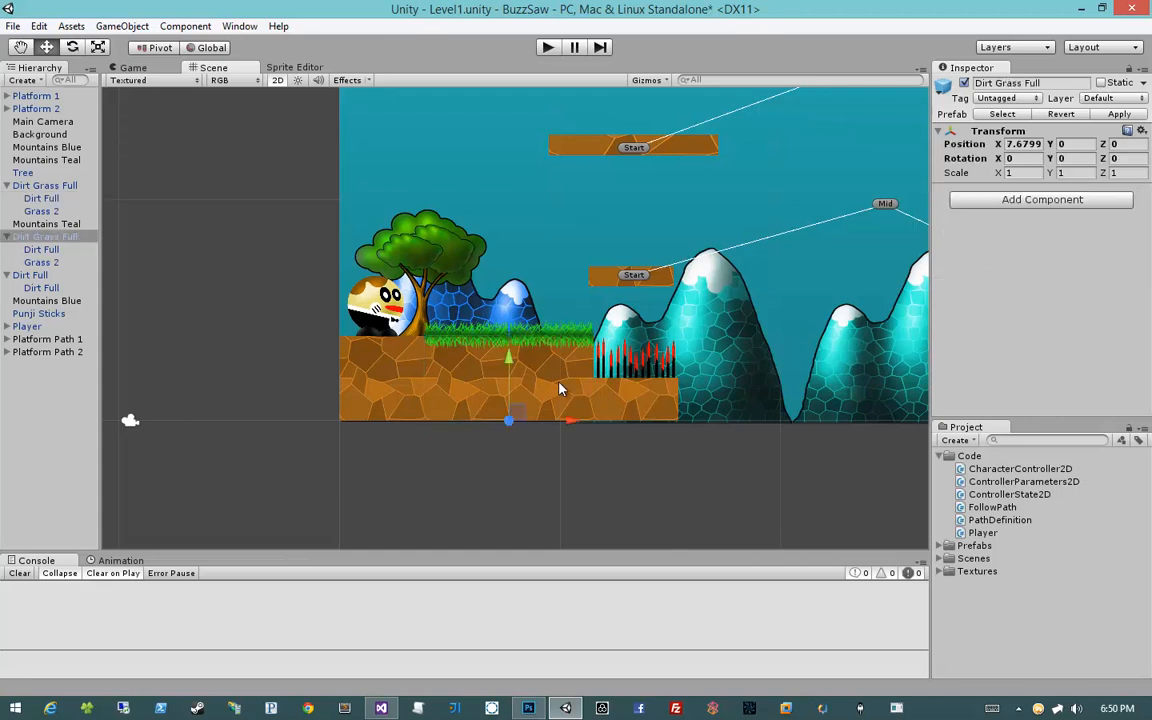
left_click(559, 385)
left_click(388, 362)
left_click(388, 362)
left_click(388, 362)
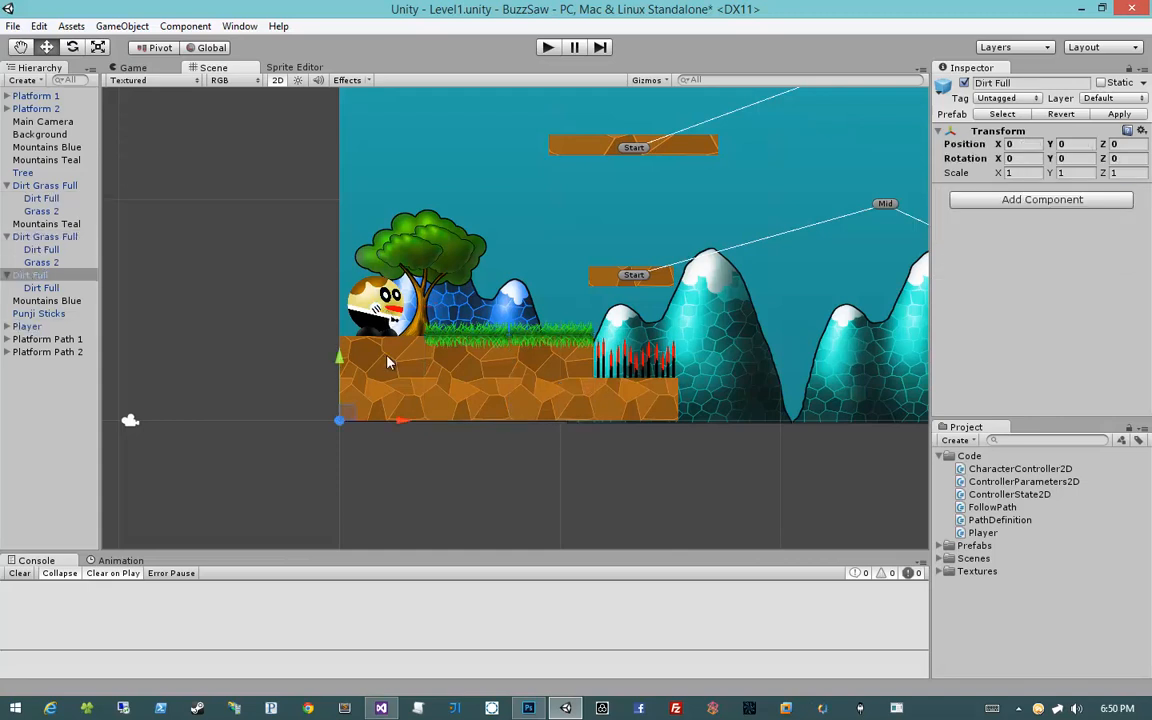
left_click(388, 362)
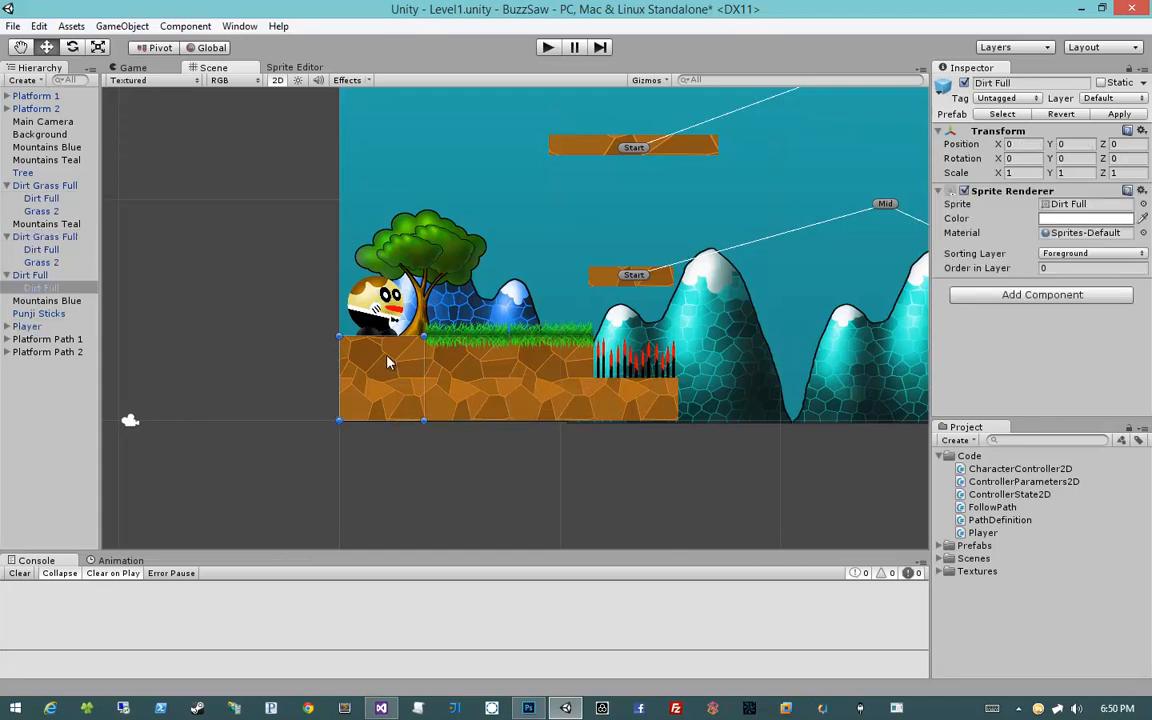
- Collapse the Dirt Full object and both Dirt Grass Full objects in the hierarchy
left_click(6, 237)
left_click(6, 249)
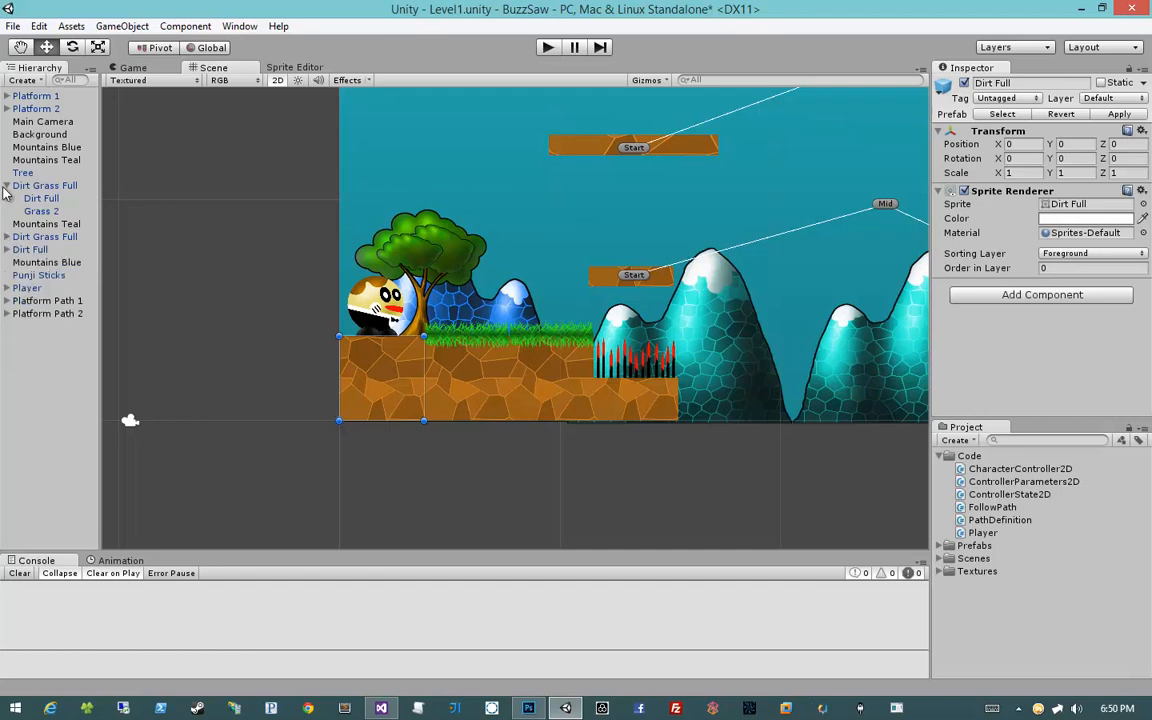
left_click(6, 187)
- Place an instance of the Platform prefab in an empty area below the level and expand the Tiles prefab folder
middle_click_drag(515, 542, 510, 324)
middle_click_drag(500, 411, 475, 364)
left_click(475, 364)
middle_click_drag(514, 455, 435, 250)
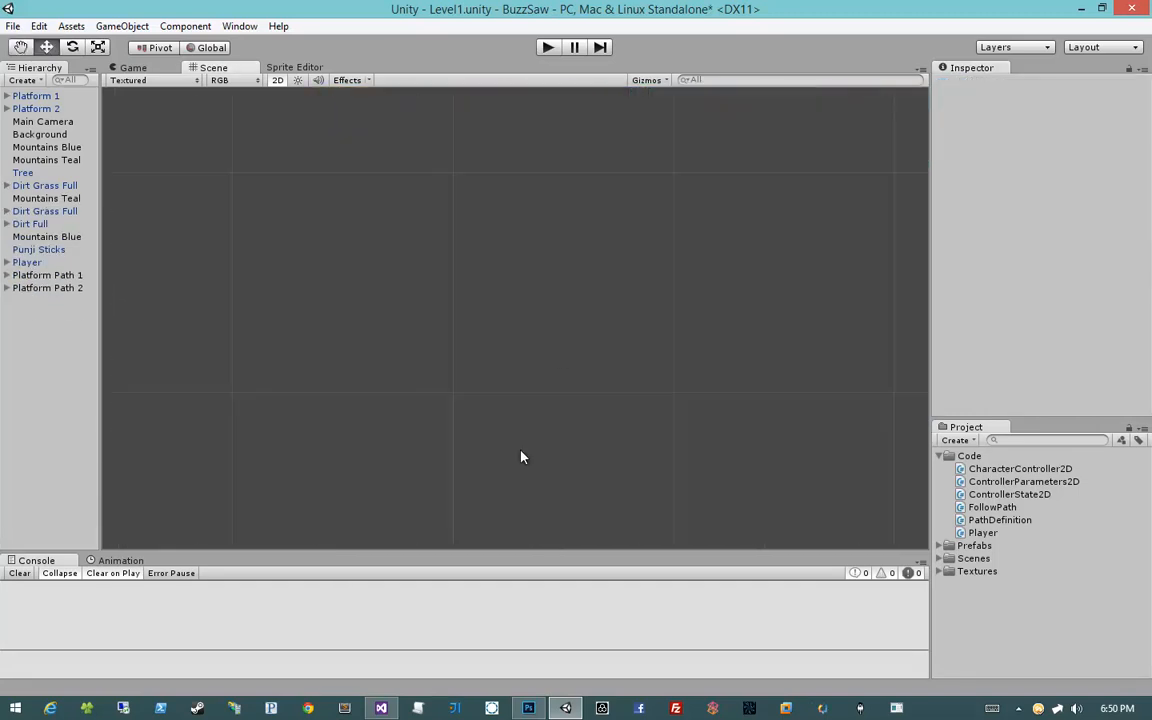
middle_click_drag(487, 390, 525, 534)
middle_click_drag(488, 285, 490, 255)
scroll(468, 450, "down", 7)
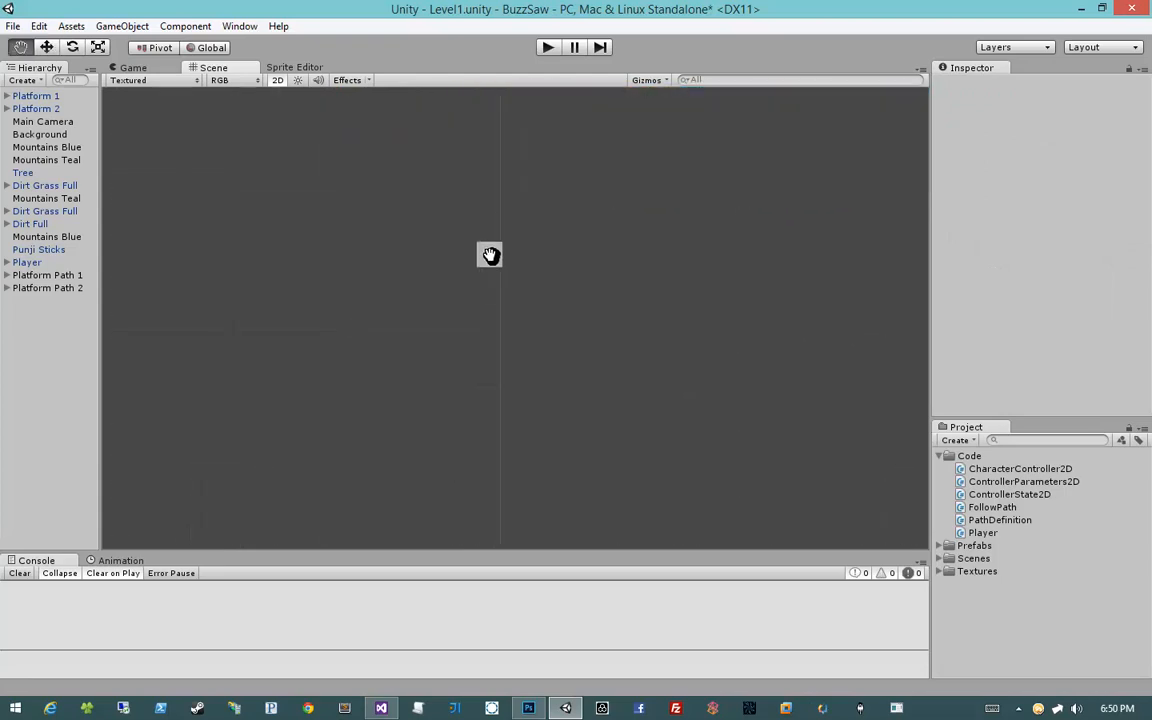
key("w")
left_click(940, 456)
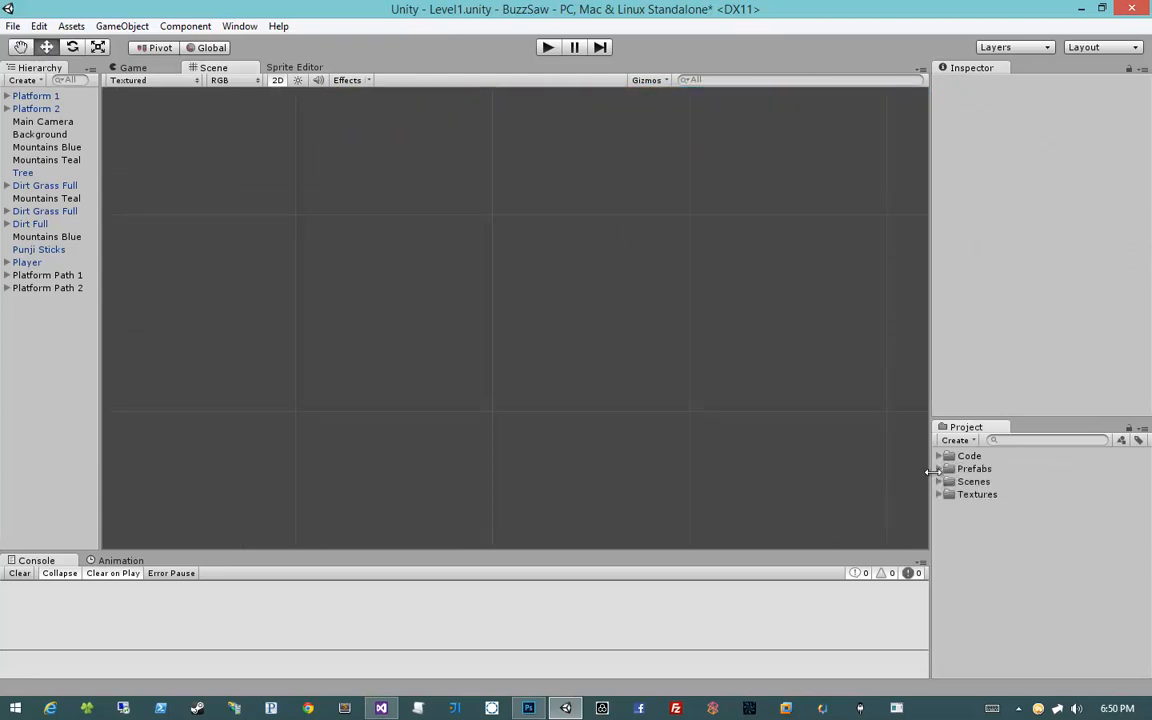
left_click(940, 469)
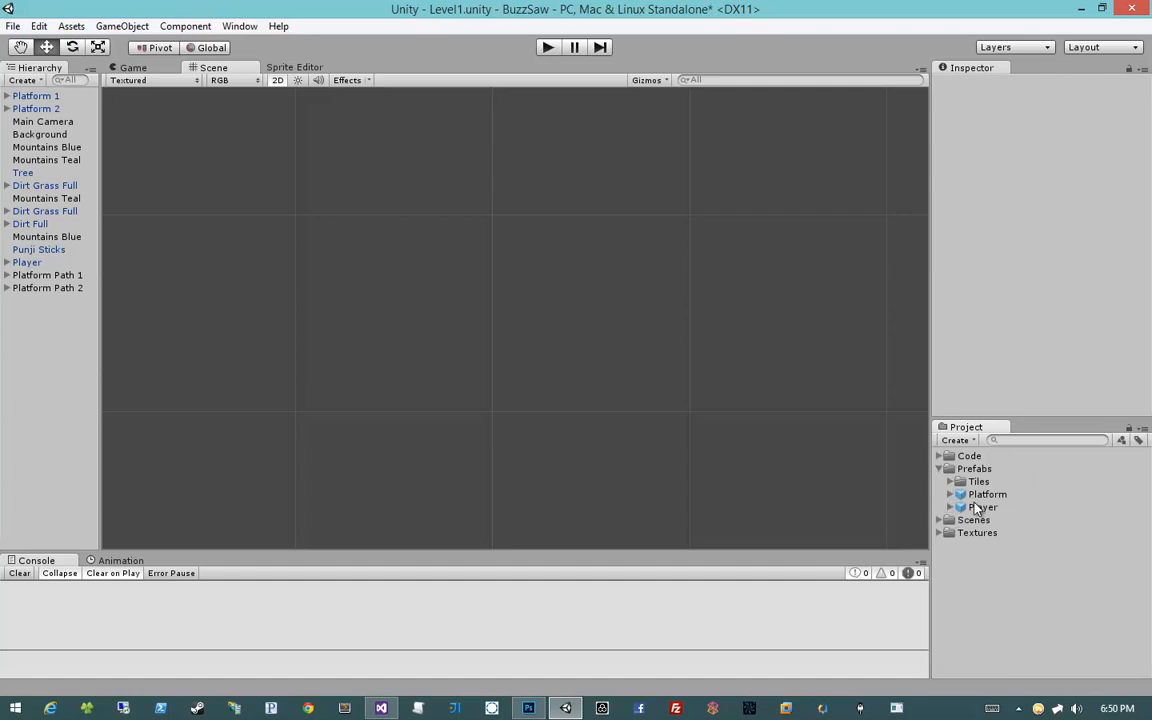
left_click_drag(985, 494, 258, 199)
left_click(228, 232)
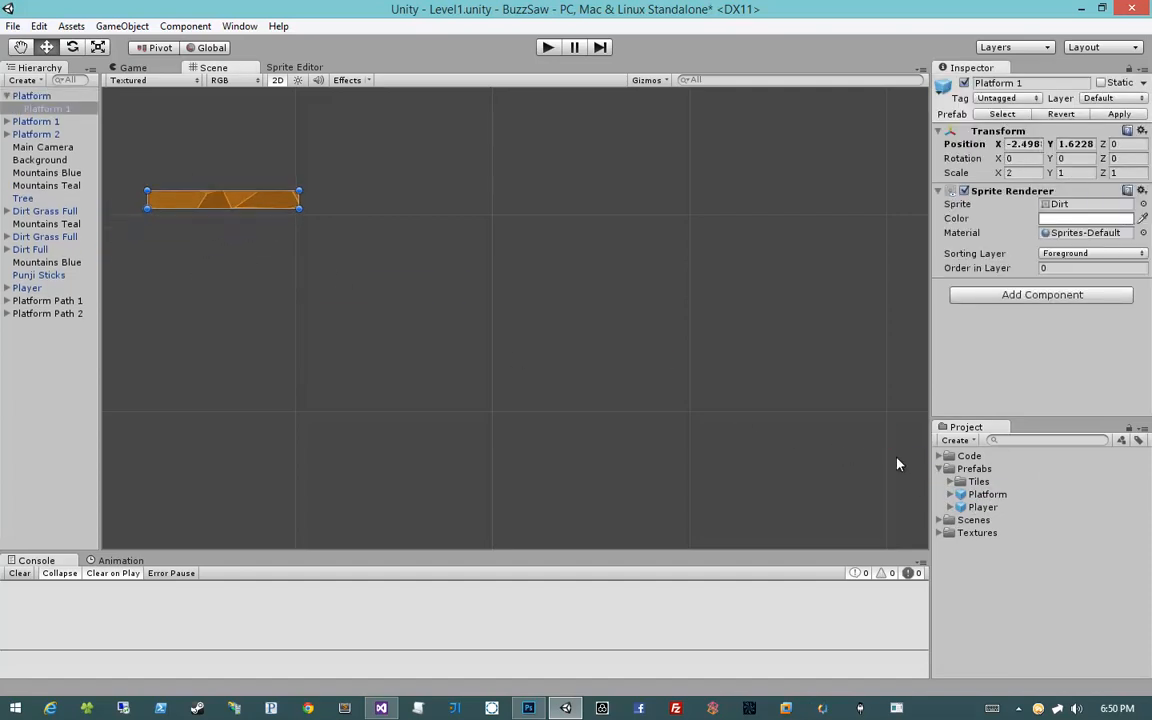
left_click(951, 481)
left_click(953, 481)
- Try to place the seven tile prefabs from Dirt through Punji Sticks in the scene all at once
left_click(1008, 495)
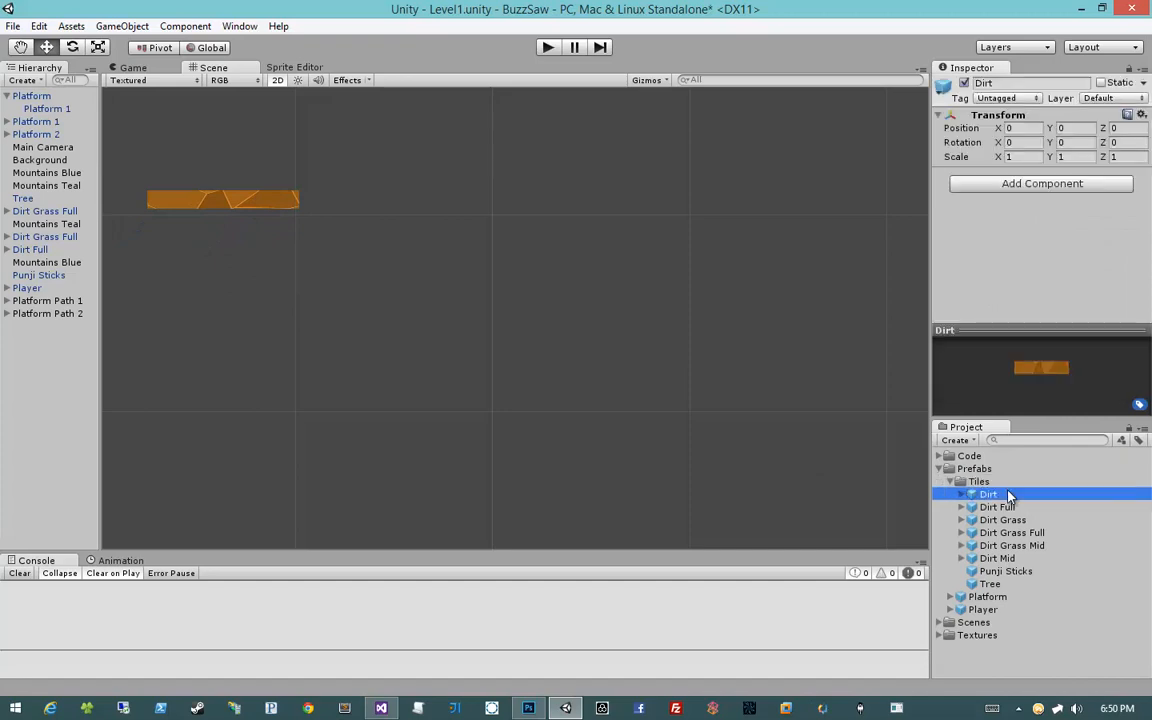
left_click(1036, 572, "shift")
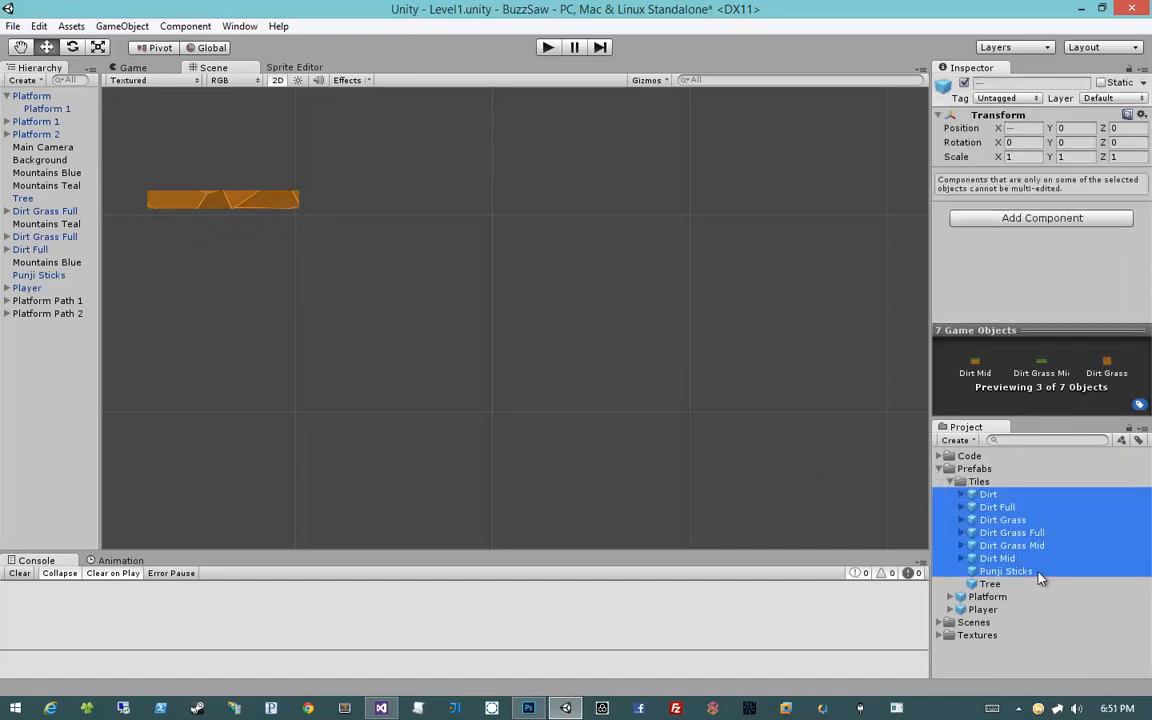
left_click_drag(1040, 578, 527, 289)
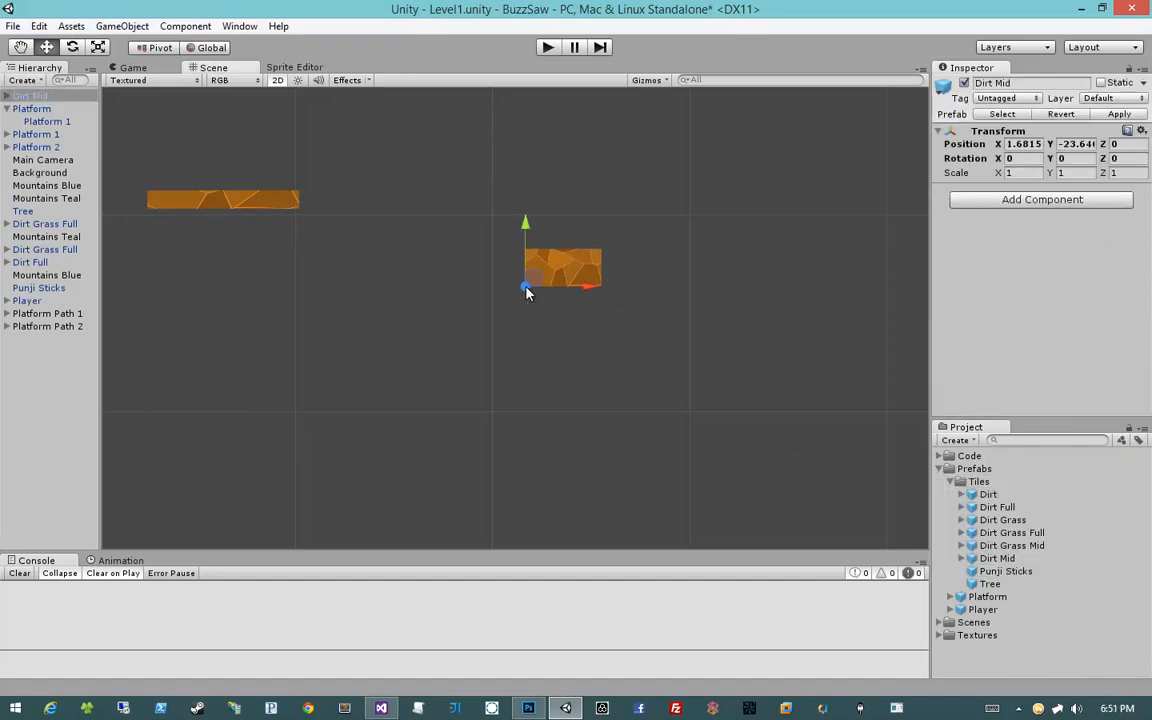
key("ctrl+z")
- Place one instance each of the Dirt, Dirt Full and Dirt Grass prefabs in the empty area near the platform
left_click(967, 497)
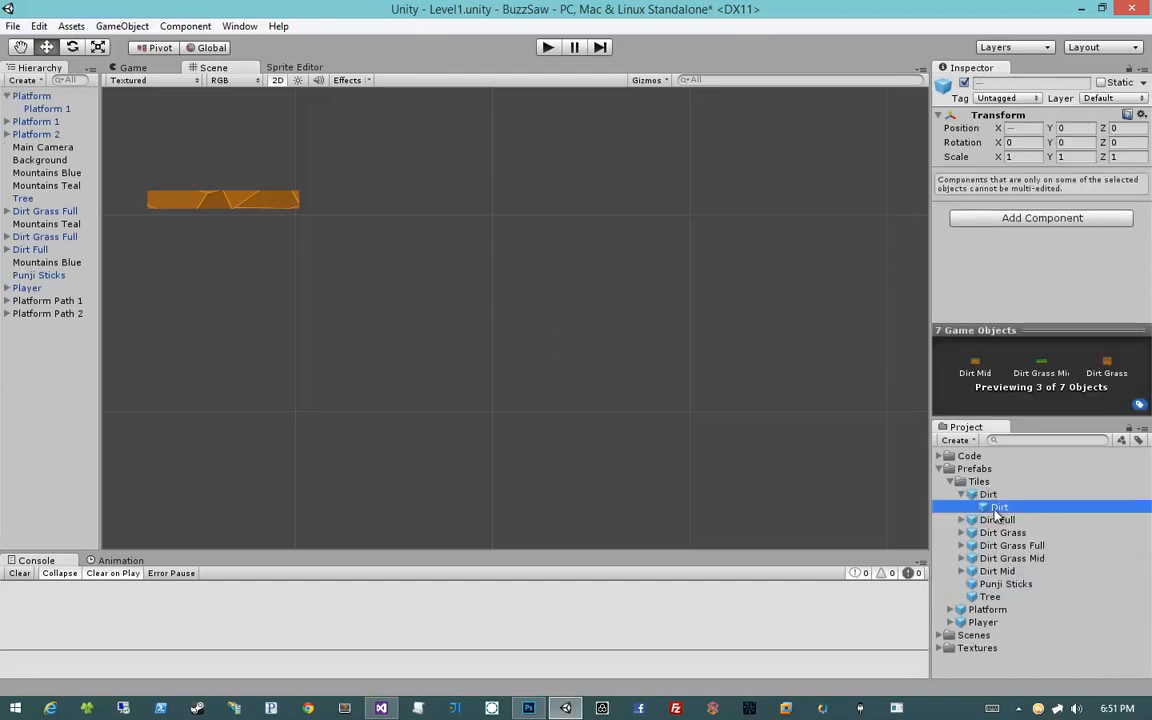
left_click_drag(967, 497, 390, 215)
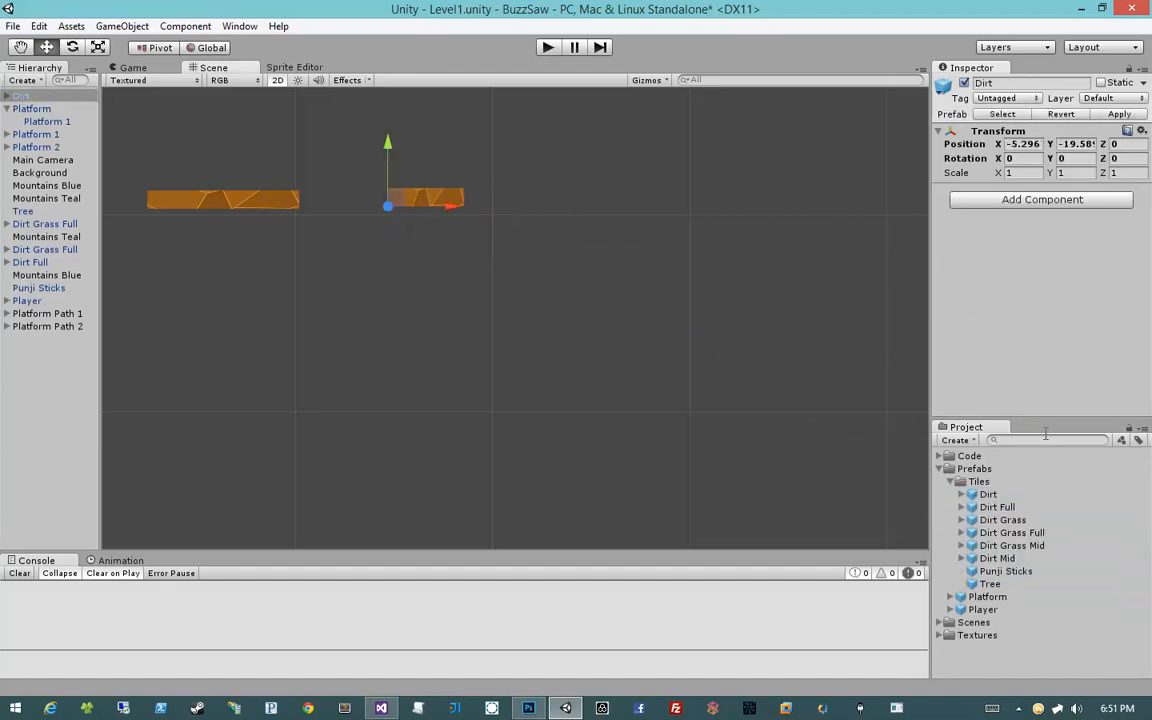
left_click_drag(997, 507, 361, 335)
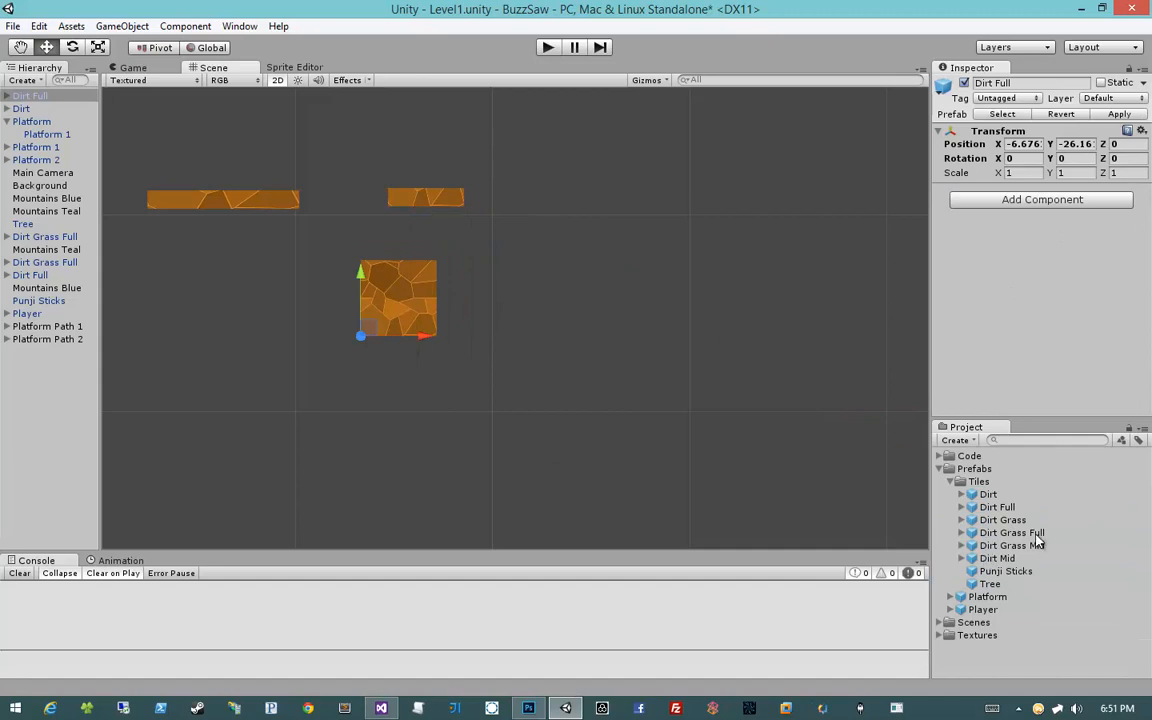
left_click(1002, 520)
left_click_drag(1002, 520, 645, 272)
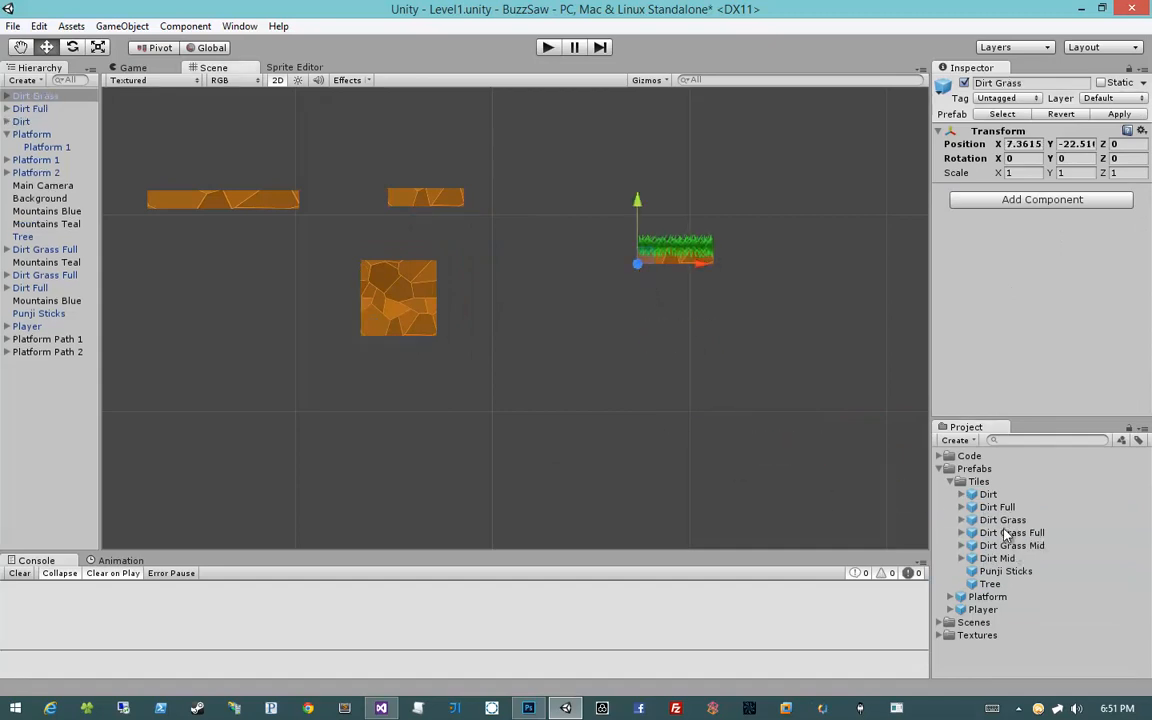
- Place one instance each of the Dirt Grass Full, Dirt Grass Mid, Dirt Mid and Punji Sticks prefabs, spaced apart from the other tiles
left_click_drag(1012, 533, 645, 414)
left_click_drag(1010, 550, 525, 466)
left_click_drag(957, 552, 399, 446)
left_click_drag(1006, 571, 276, 451)
left_click(722, 404)
middle_click_drag(489, 345, 563, 347)
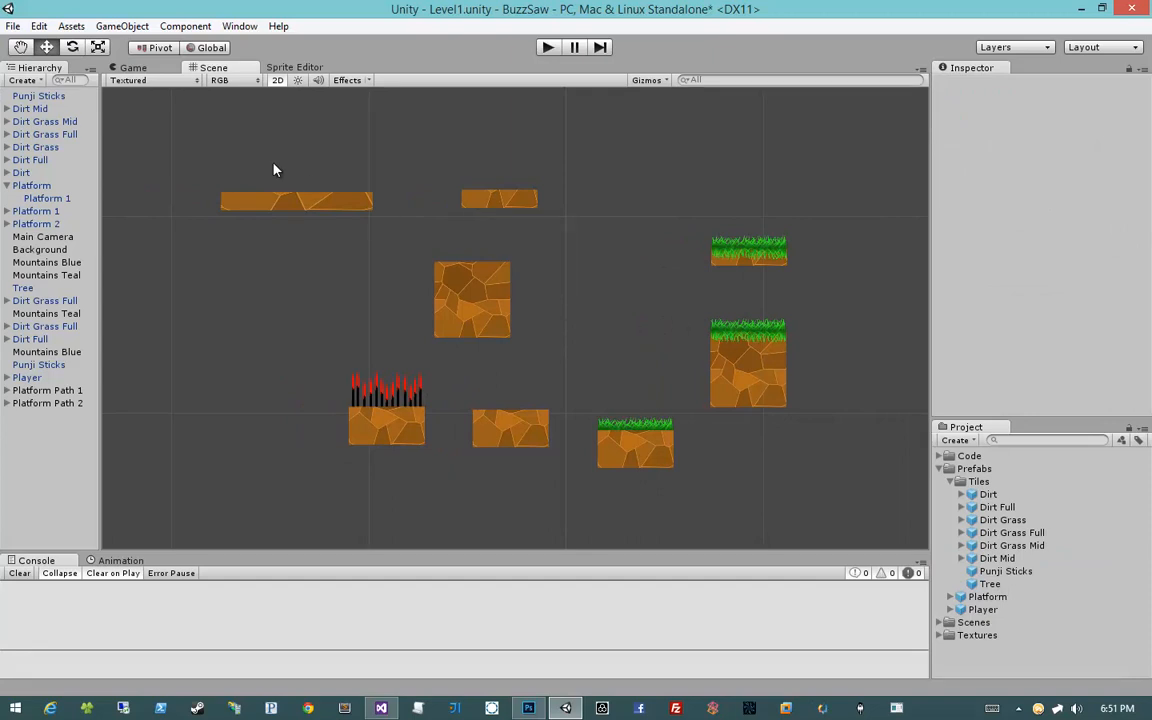
- Try to reposition the new platform by moving only its Platform 1 child sprite lower
left_click(321, 203)
left_click(473, 298)
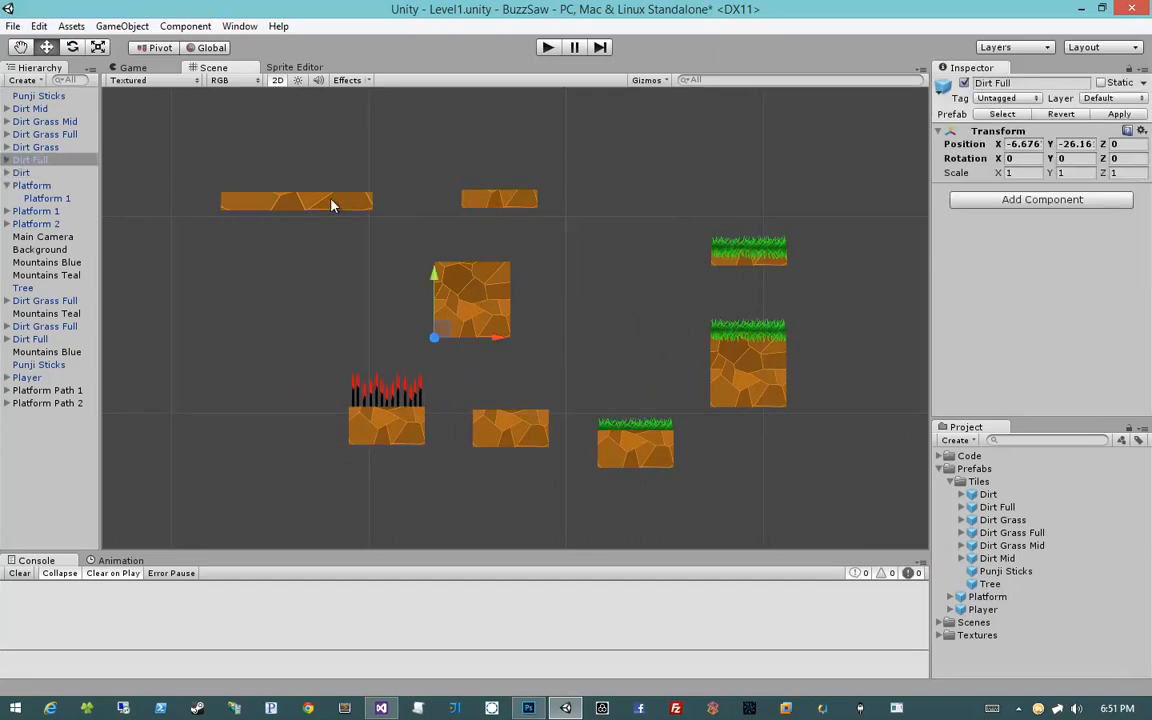
left_click_drag(333, 205, 328, 249)
left_click(195, 194)
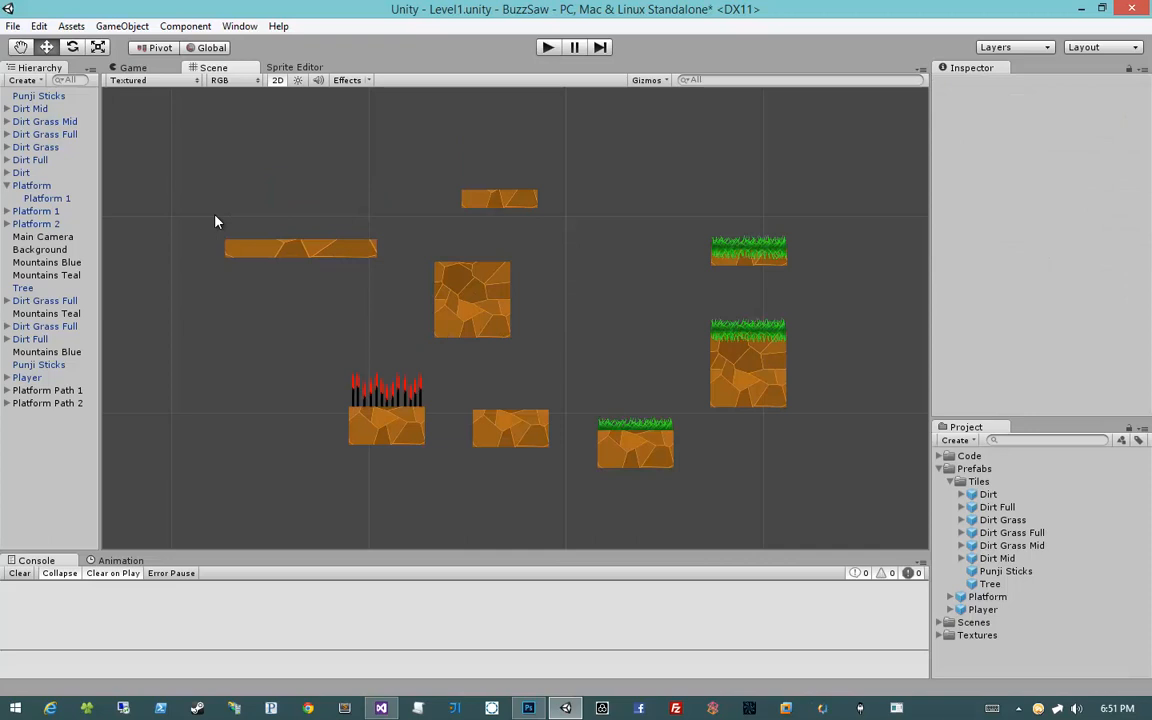
left_click(50, 187)
left_click(320, 259)
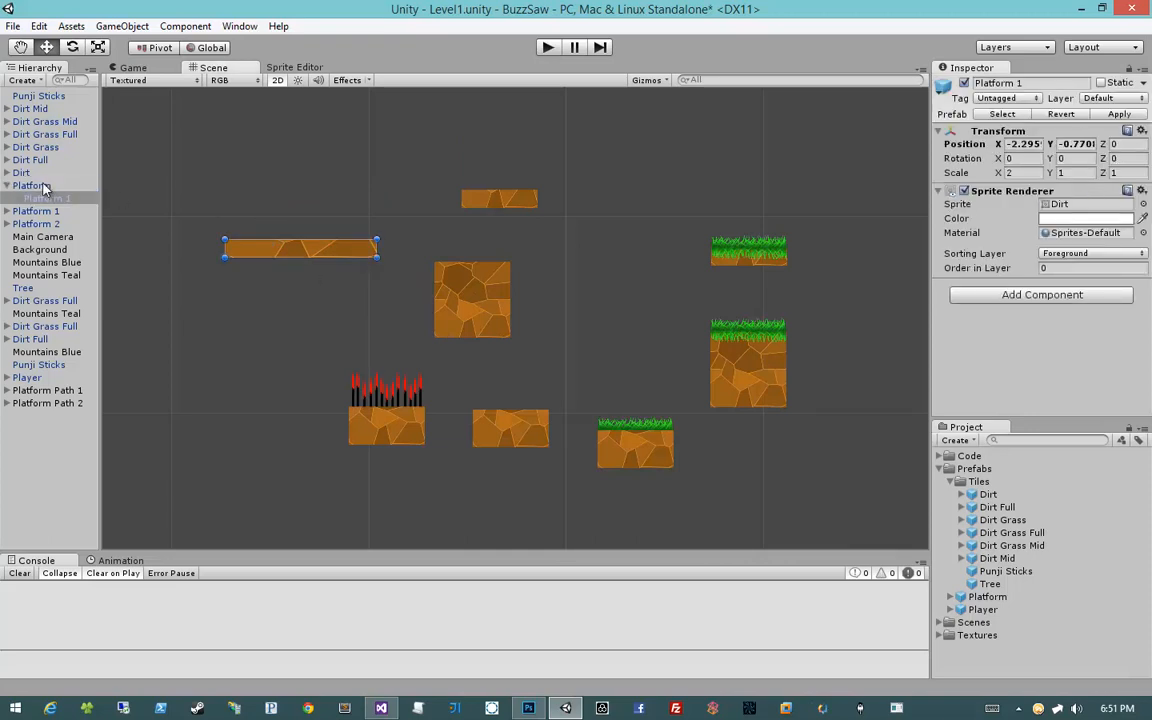
key("ctrl+z")
key("ctrl+z")
key("ctrl+z")
key("ctrl+z")
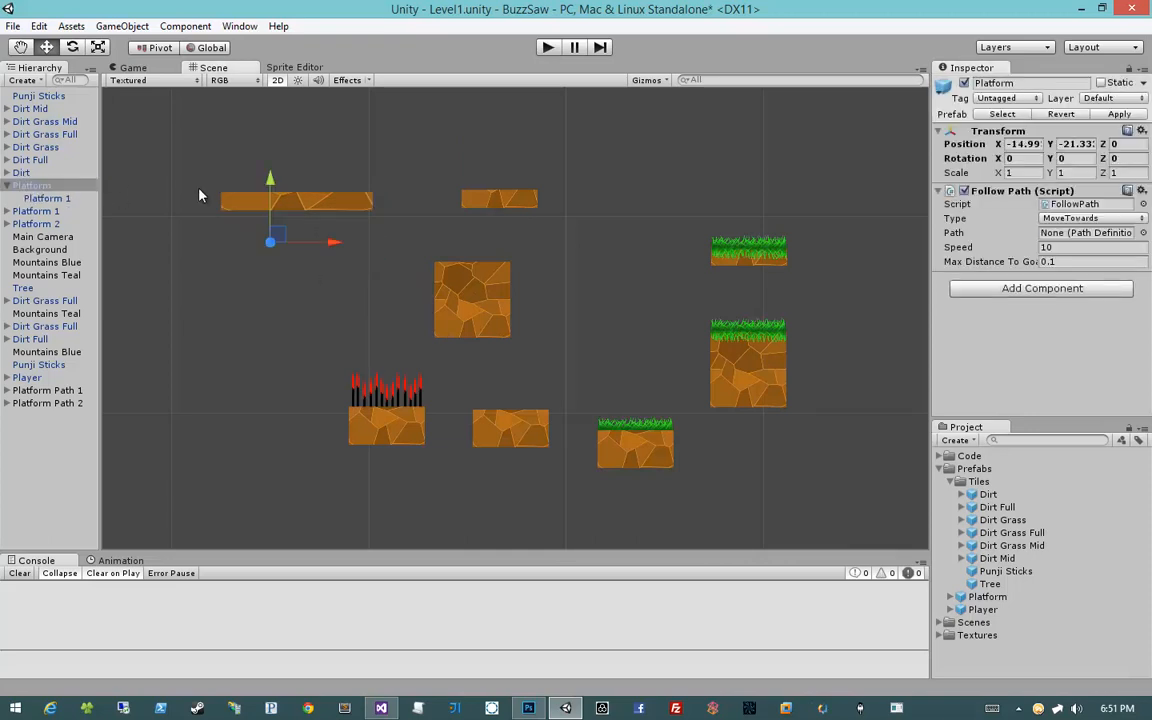
- Move the new parent Platform object to about X -15.68, Y -22.02 and collapse it in the hierarchy
left_click_drag(275, 241, 262, 256)
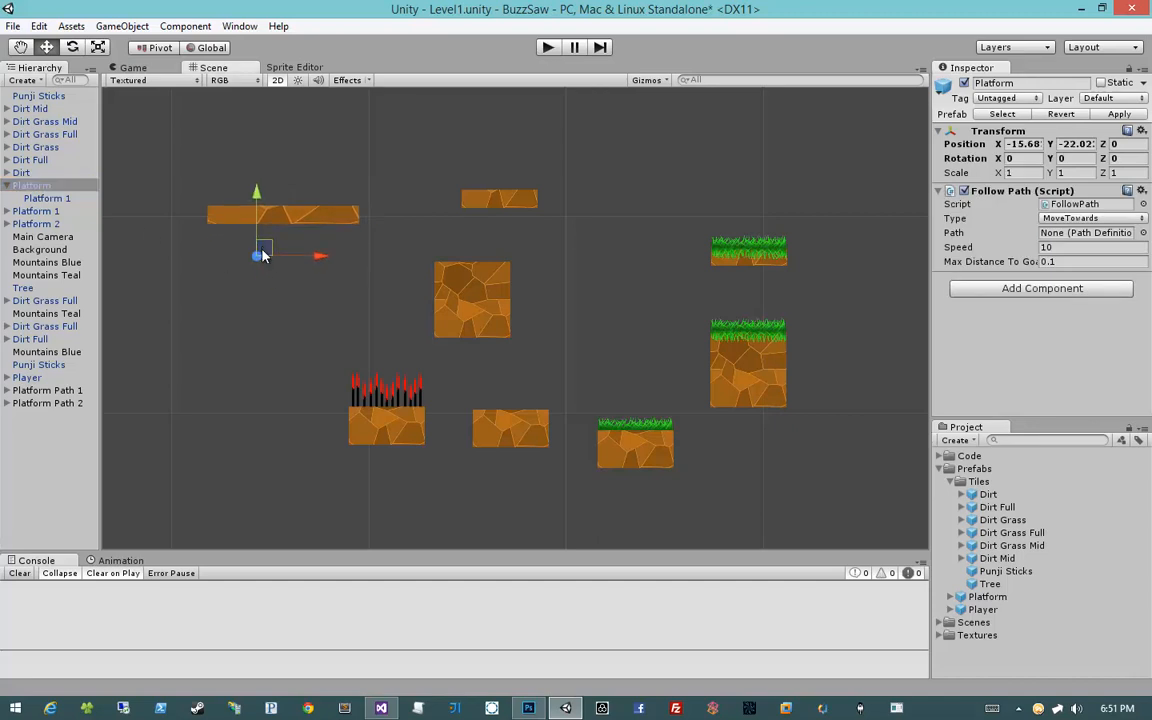
left_click(277, 234)
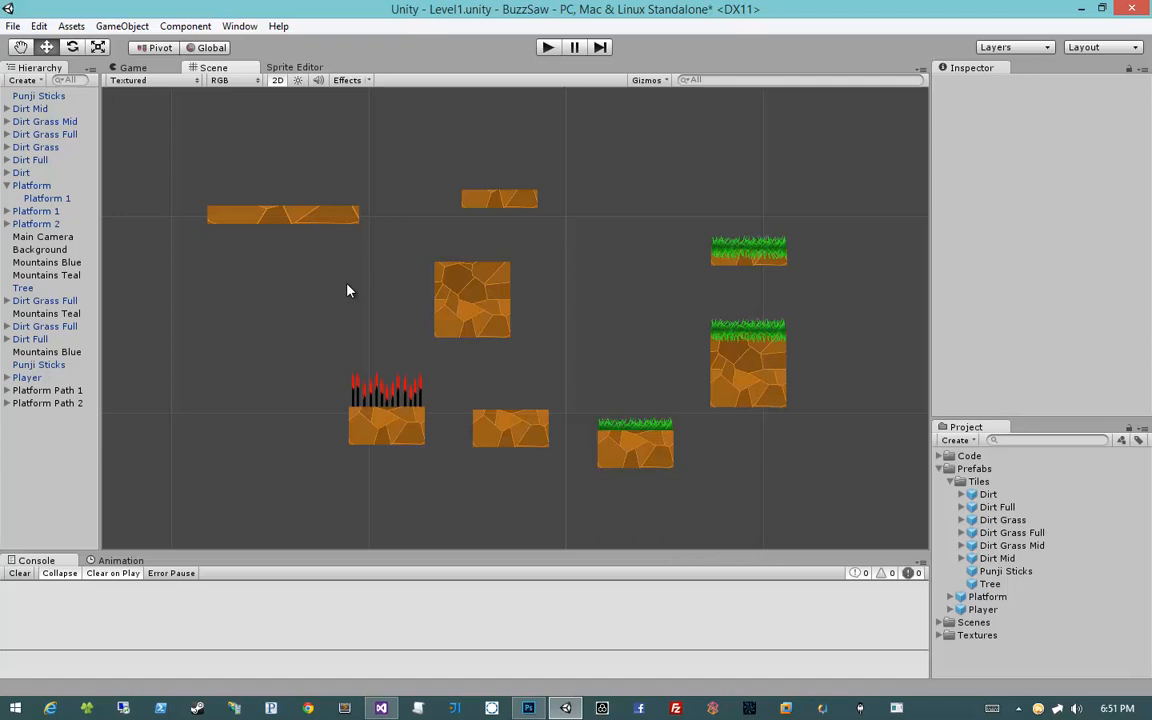
left_click(7, 184)
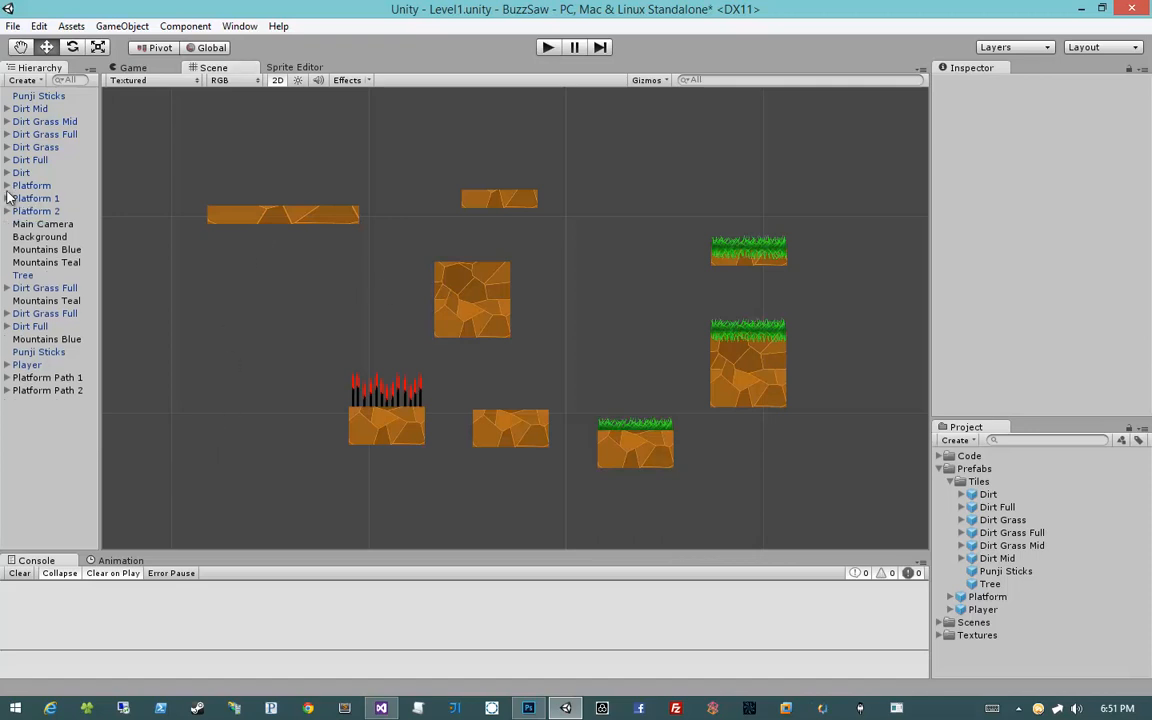
- Add a Box Collider 2D to all eight new instances from Punji Sticks through Platform at once and expand its settings
left_click(55, 189)
left_click(56, 174, "shift")
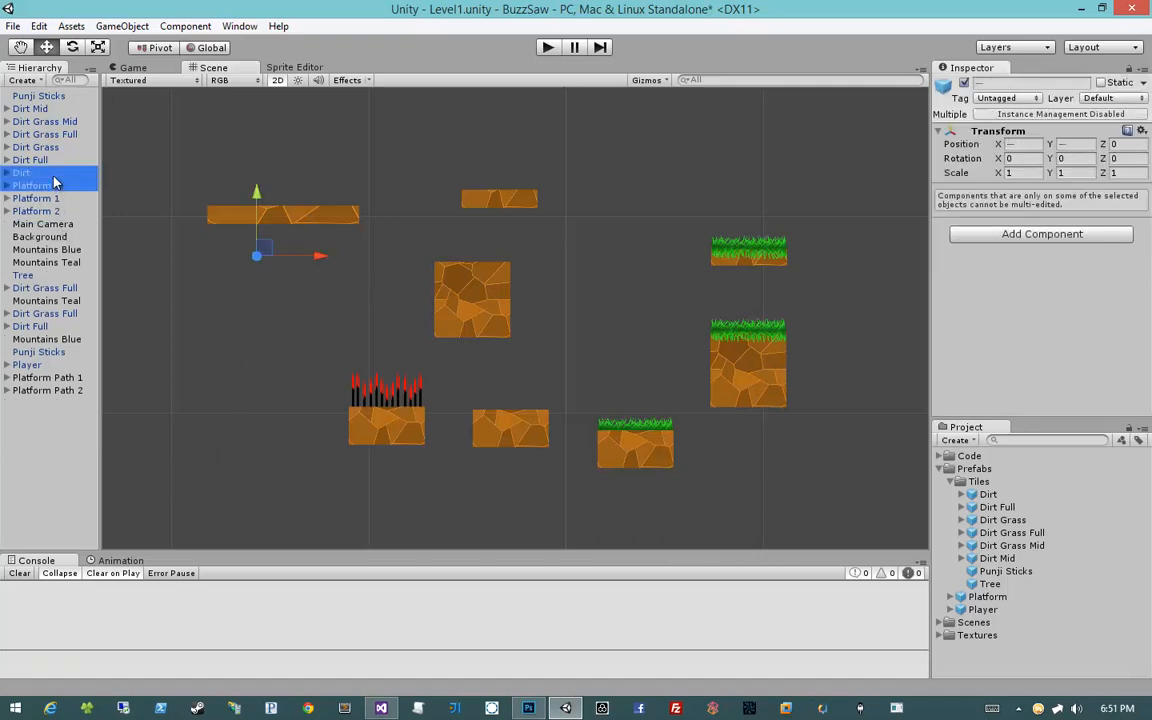
left_click(58, 175)
key("Up")
key("Up")
key("Up")
key("Up")
key("Up")
key("Up")
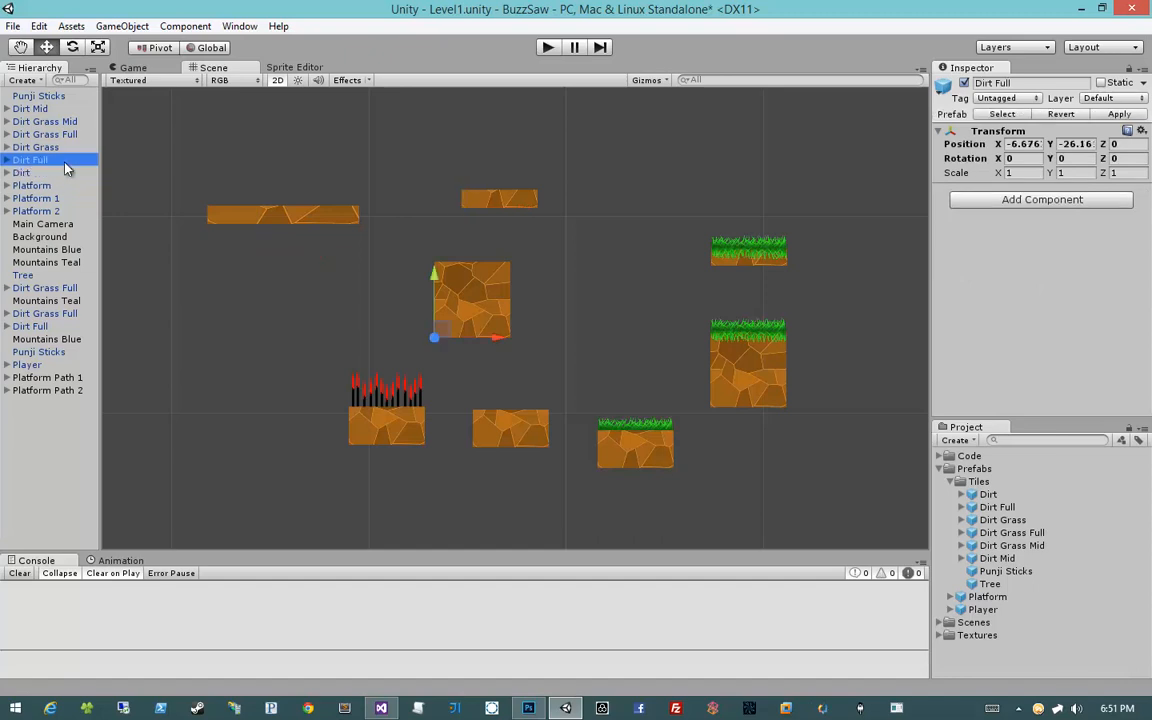
key("shift+Down")
key("shift+Down")
key("shift+Down")
key("shift+Down")
key("shift+Down")
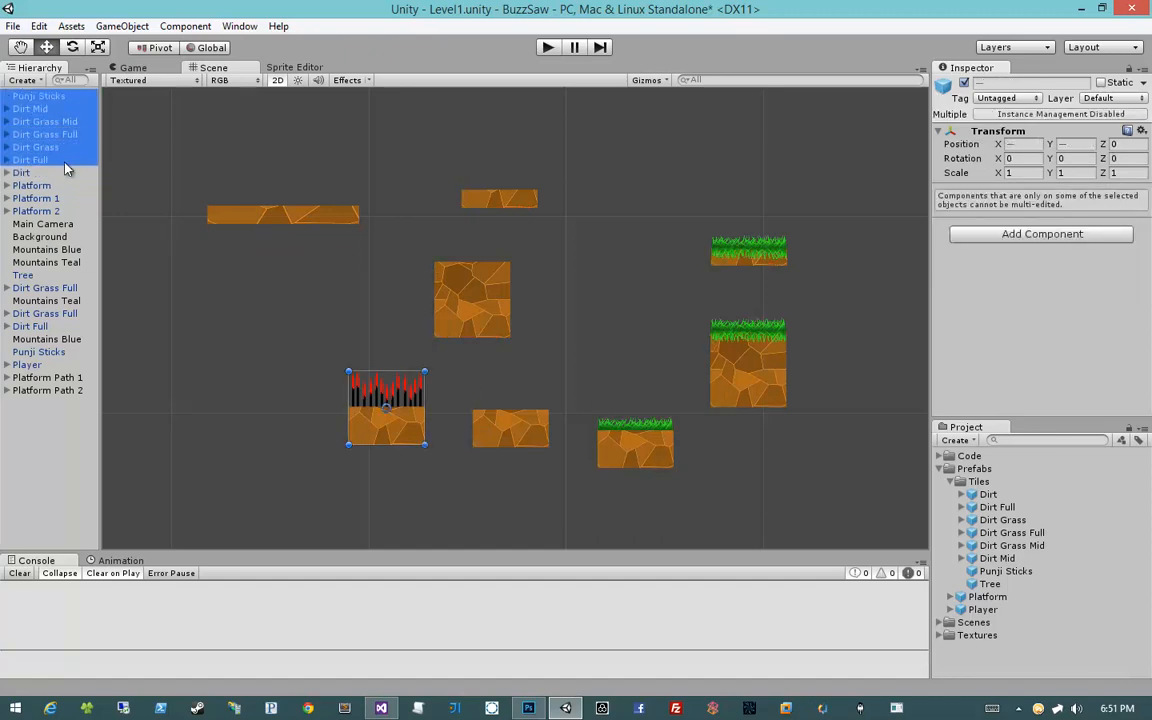
key("shift+Down")
key("shift+Down")
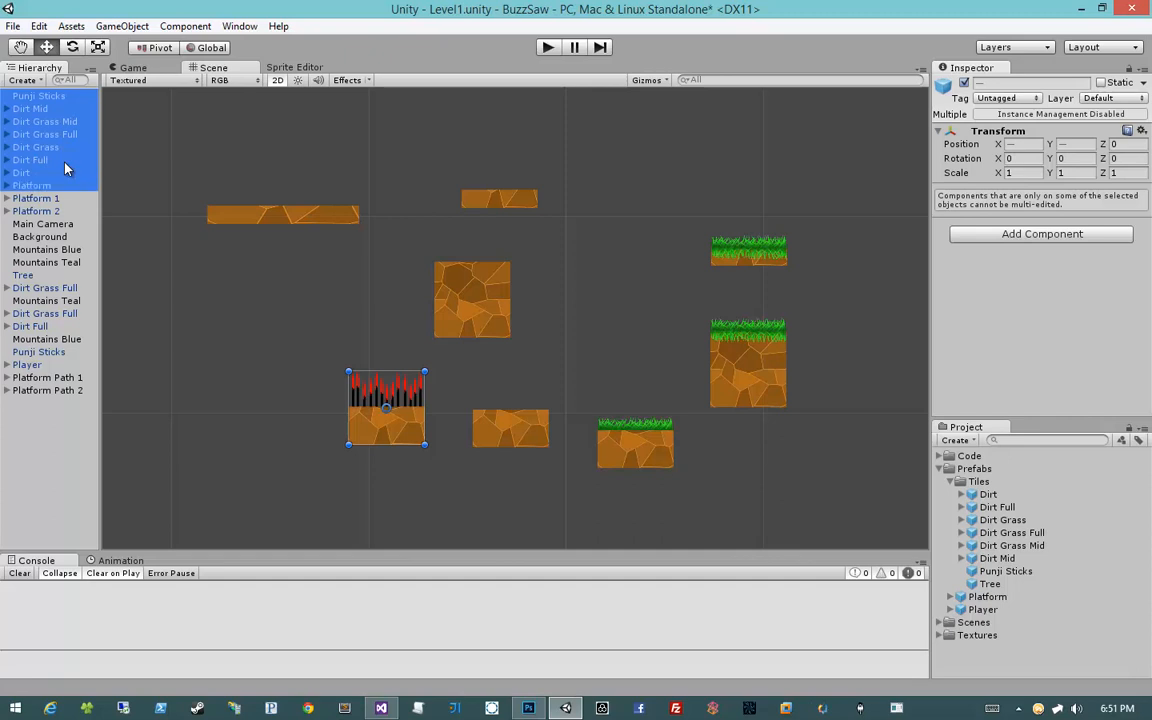
left_click(985, 238)
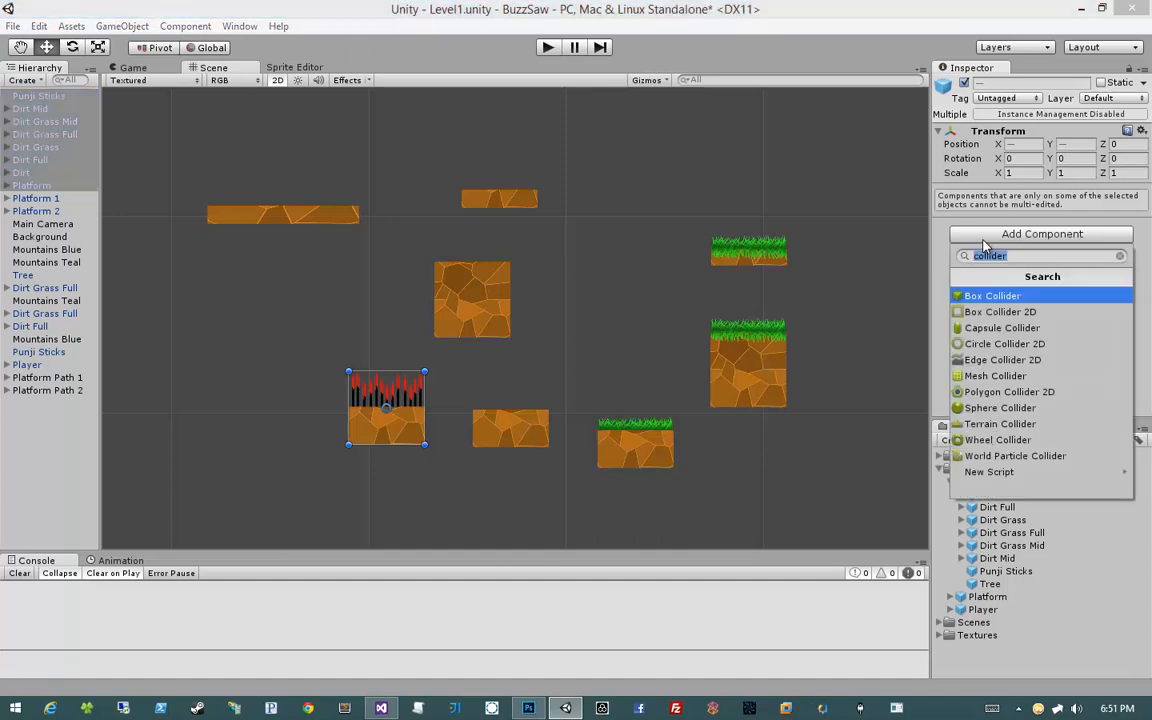
left_click(996, 314)
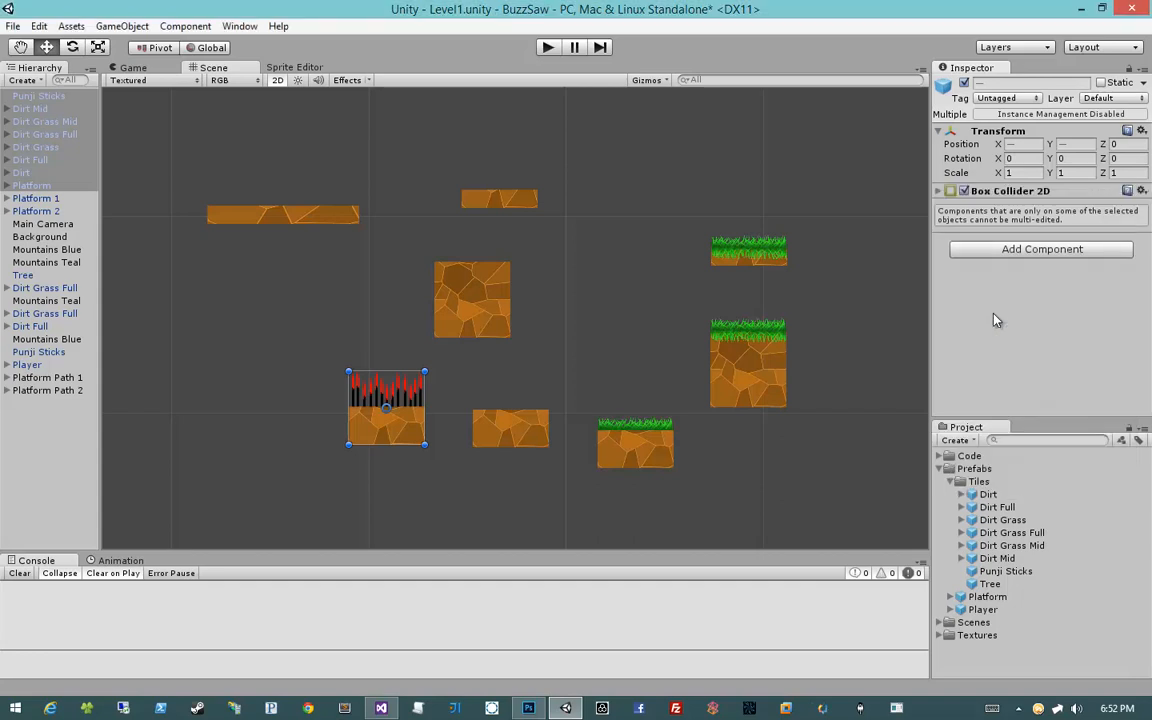
left_click(994, 192)
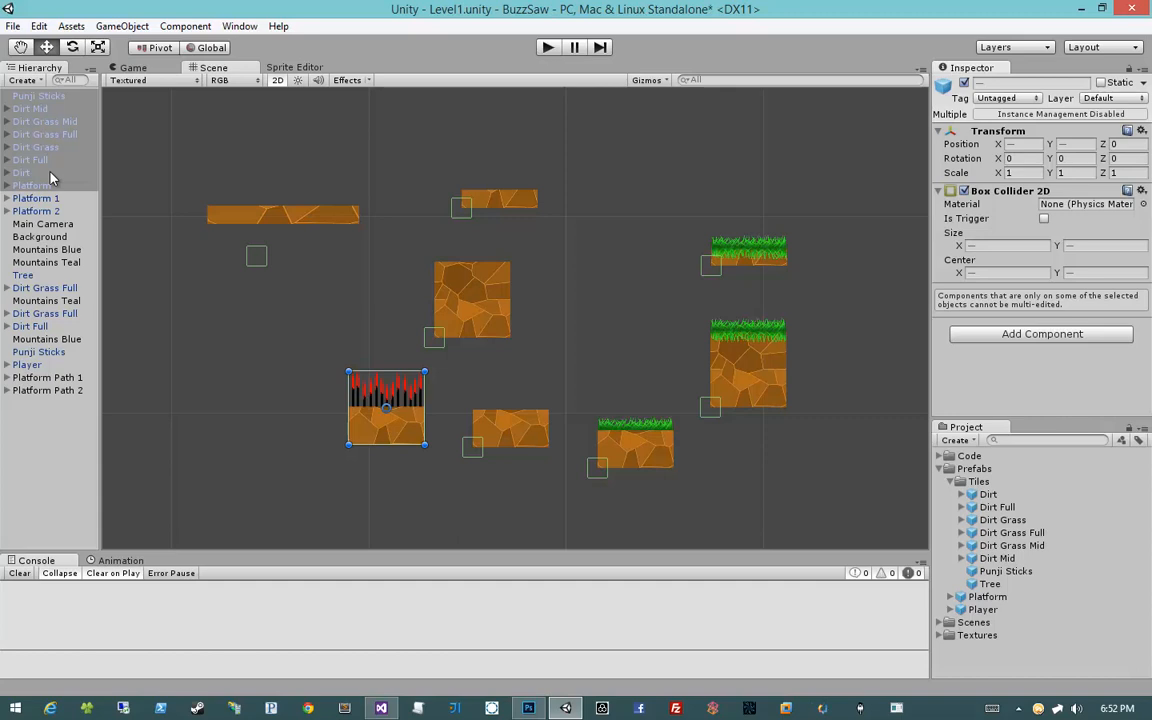
- Compare the components and origin of the new Dirt Full parent object with those of its child sprite object
left_click(7, 160)
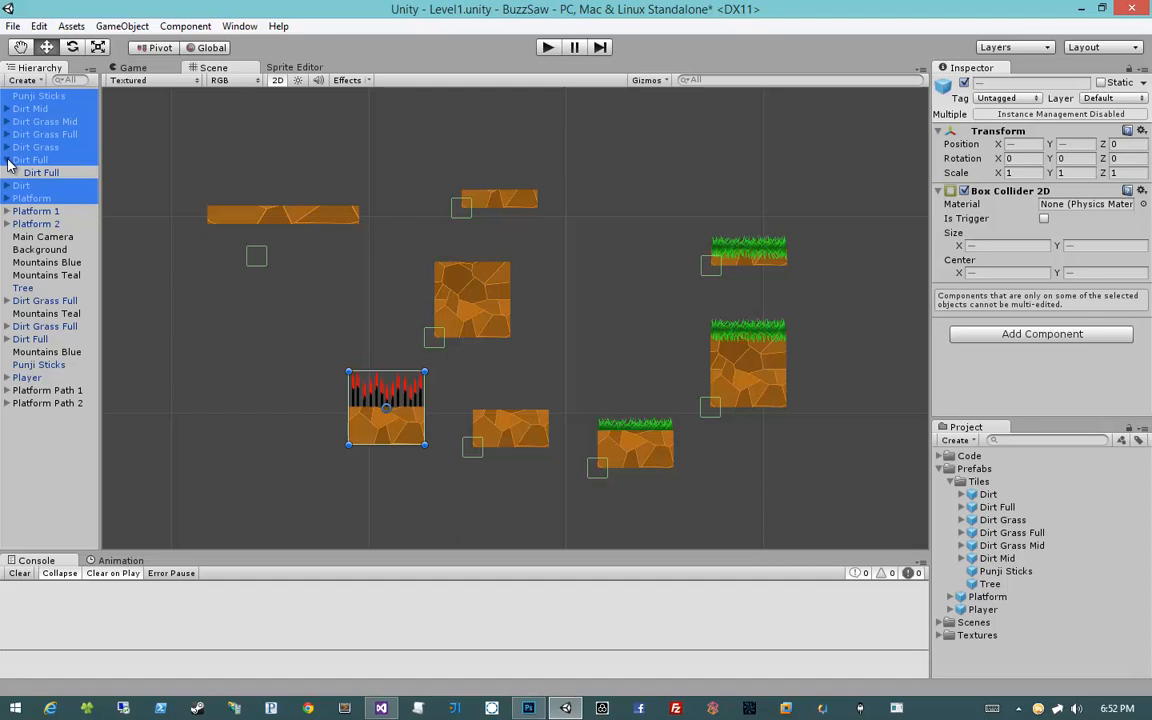
left_click(439, 340)
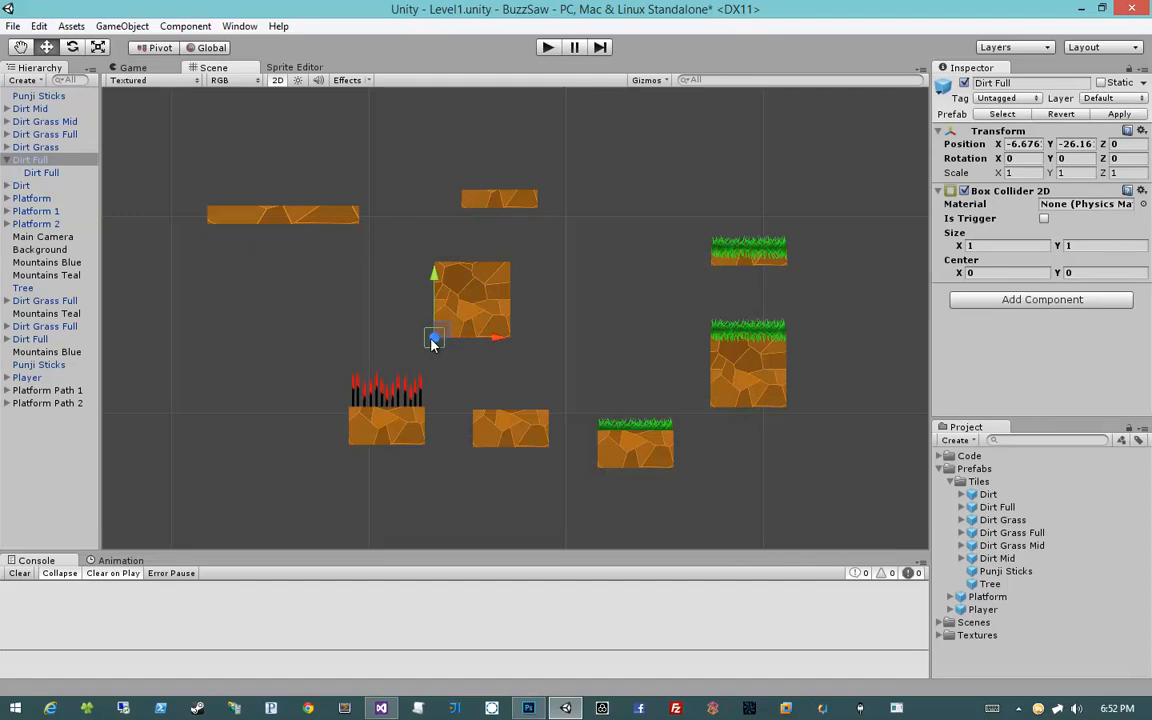
left_click(56, 160)
left_click(56, 174)
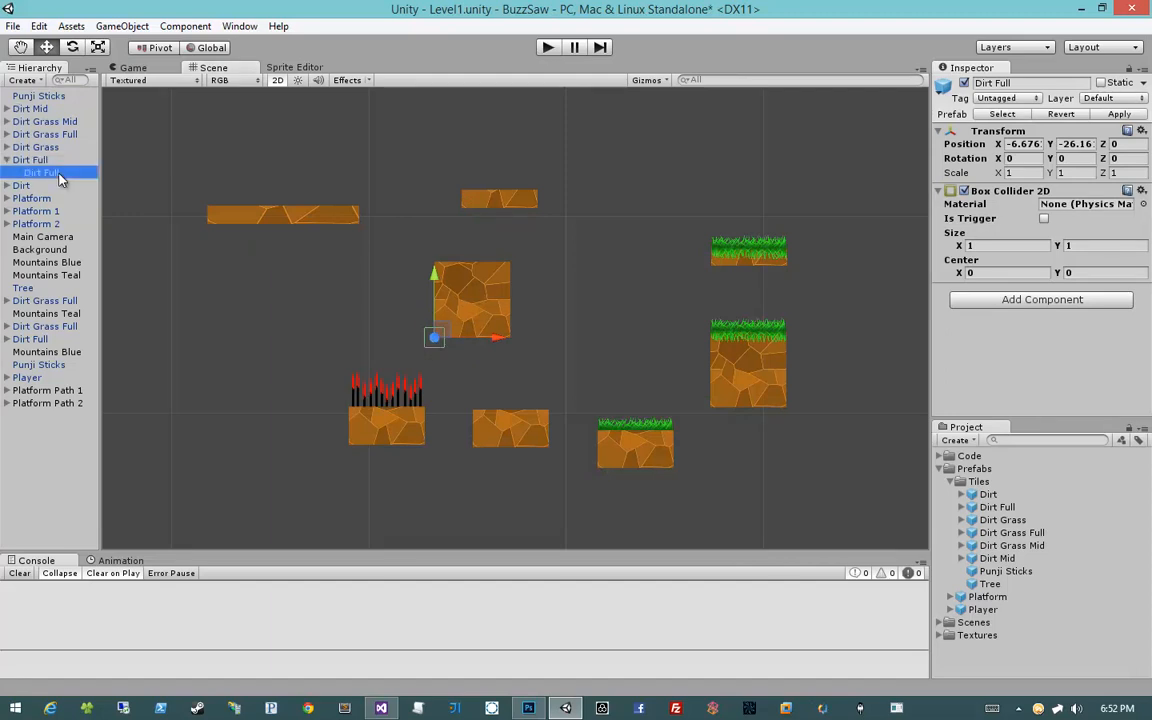
left_click(48, 160)
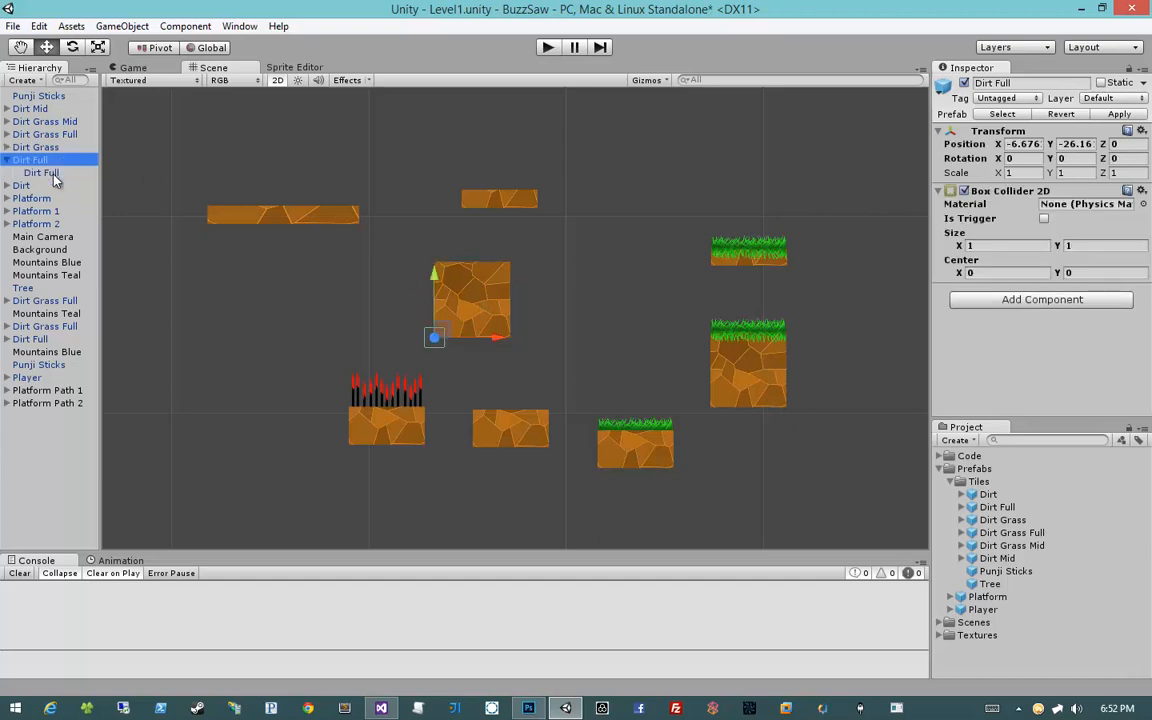
left_click(50, 175)
left_click(49, 160)
left_click(49, 174)
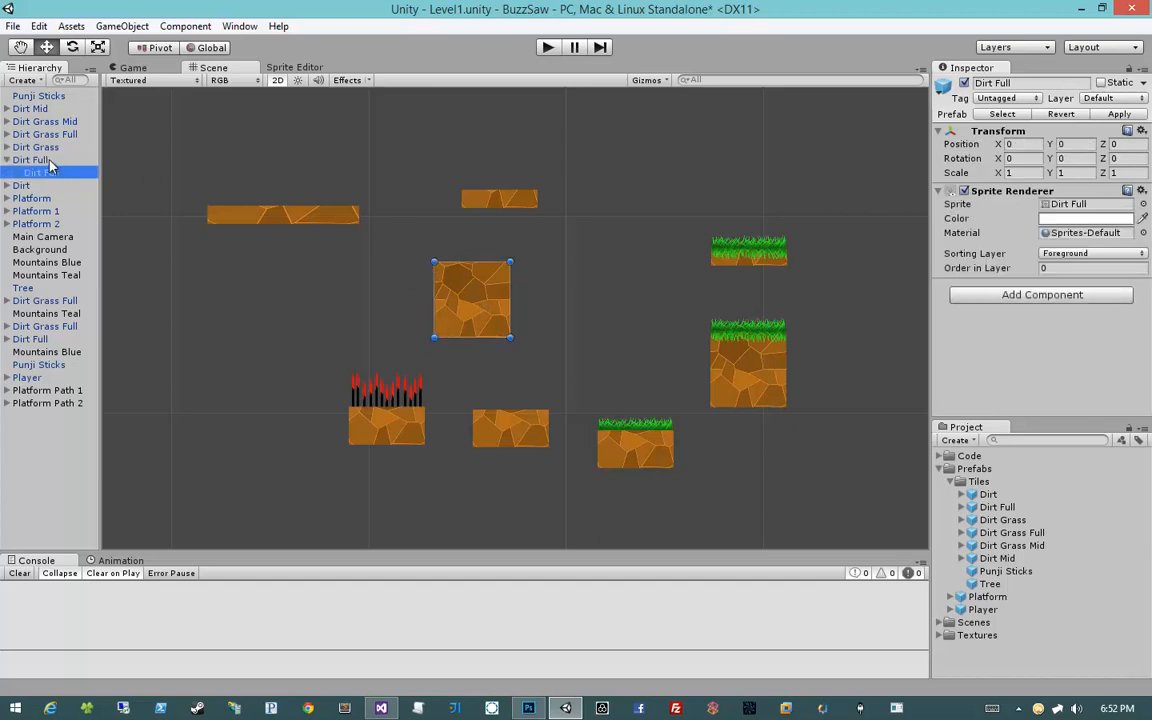
left_click(49, 161)
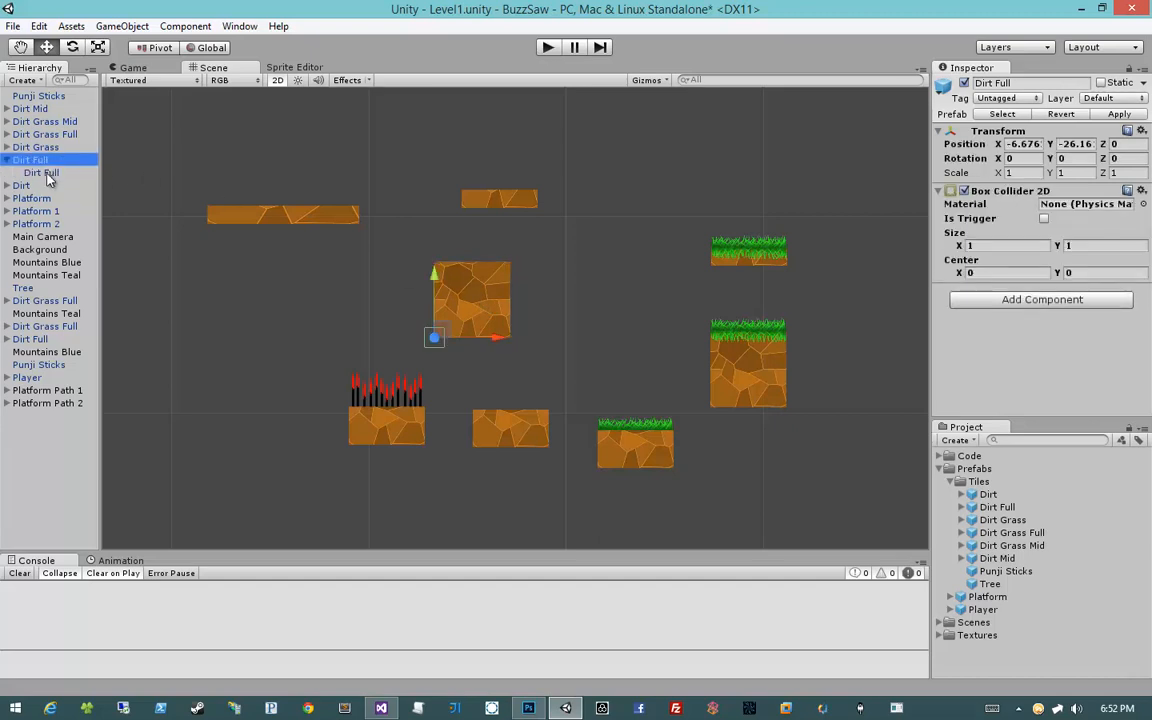
left_click(49, 176)
left_click(47, 161)
left_click(50, 173)
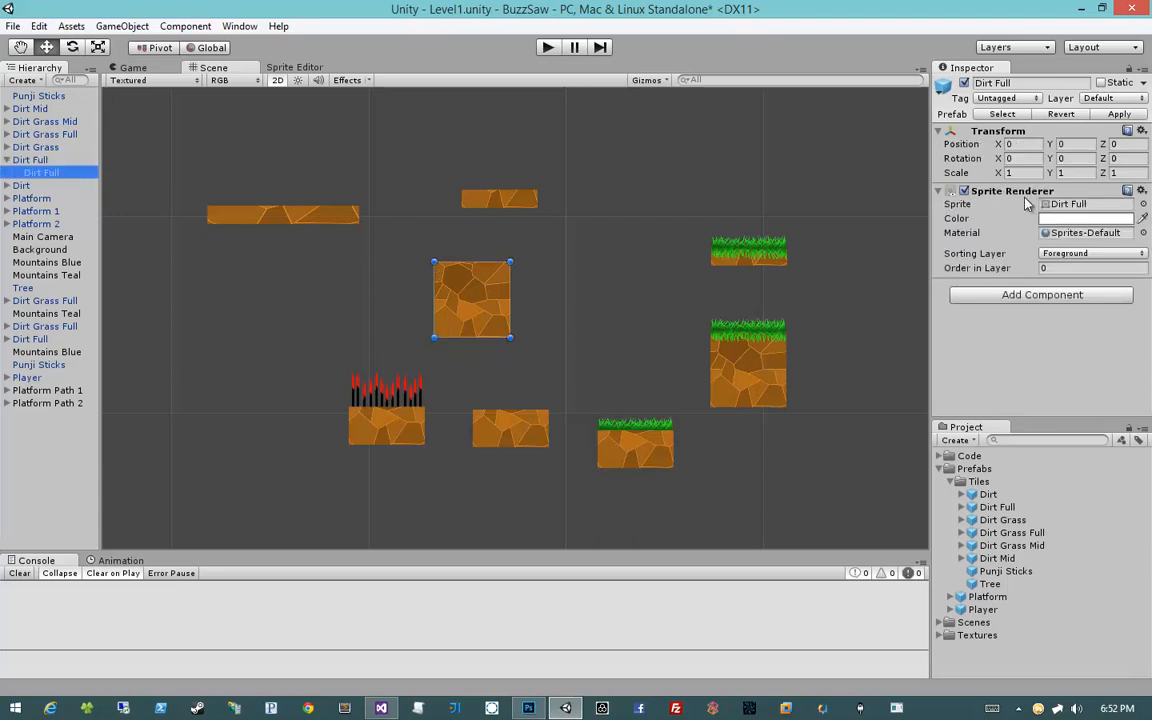
left_click(50, 163)
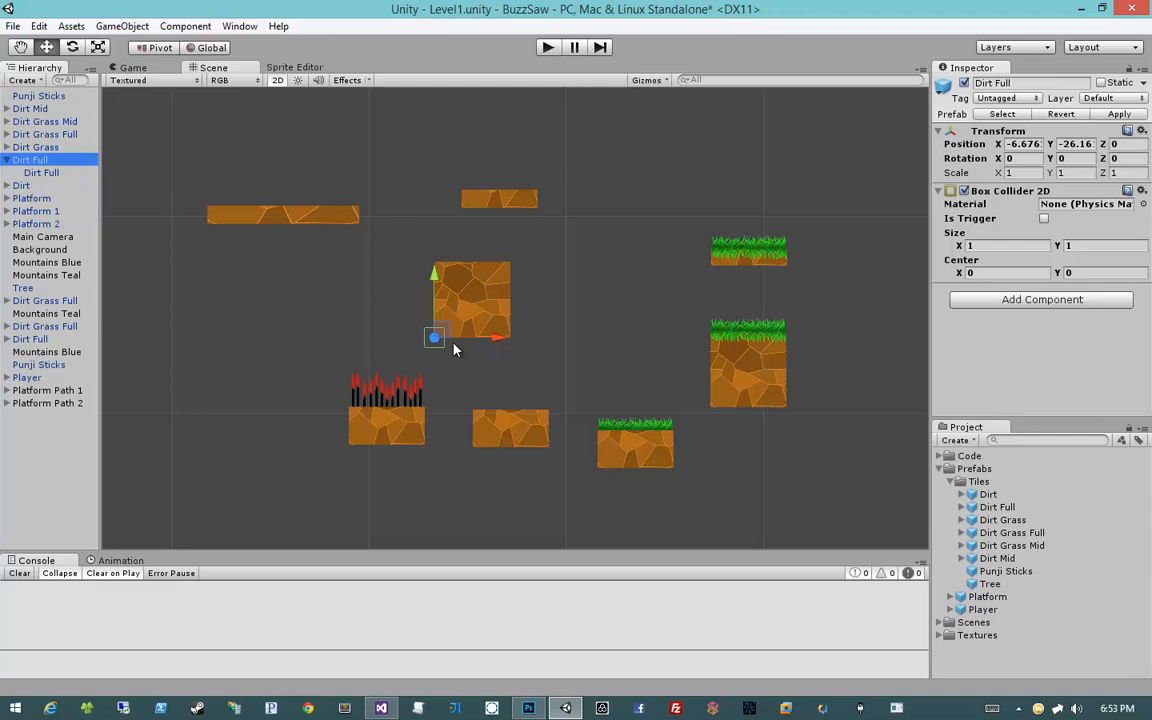
left_click(45, 173)
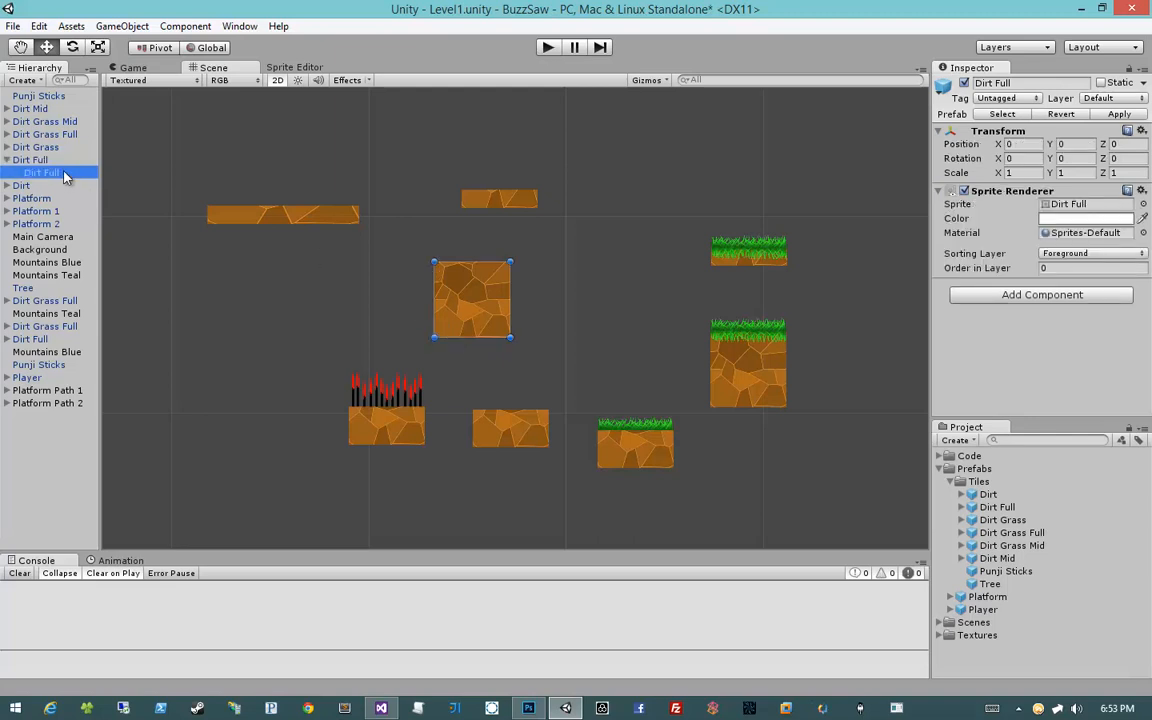
left_click(30, 160)
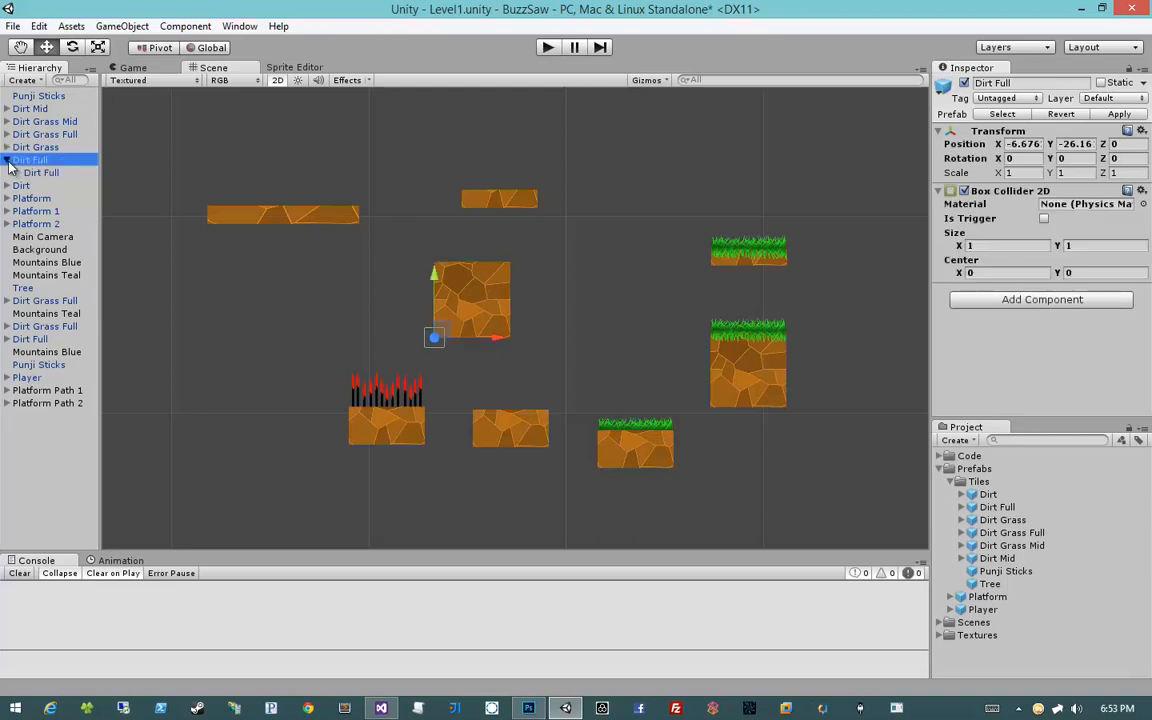
left_click(7, 160)
- Shrink the new Punji Sticks tile's box collider to size Y 3.26 and set its center Y to 1.7
left_click(40, 97)
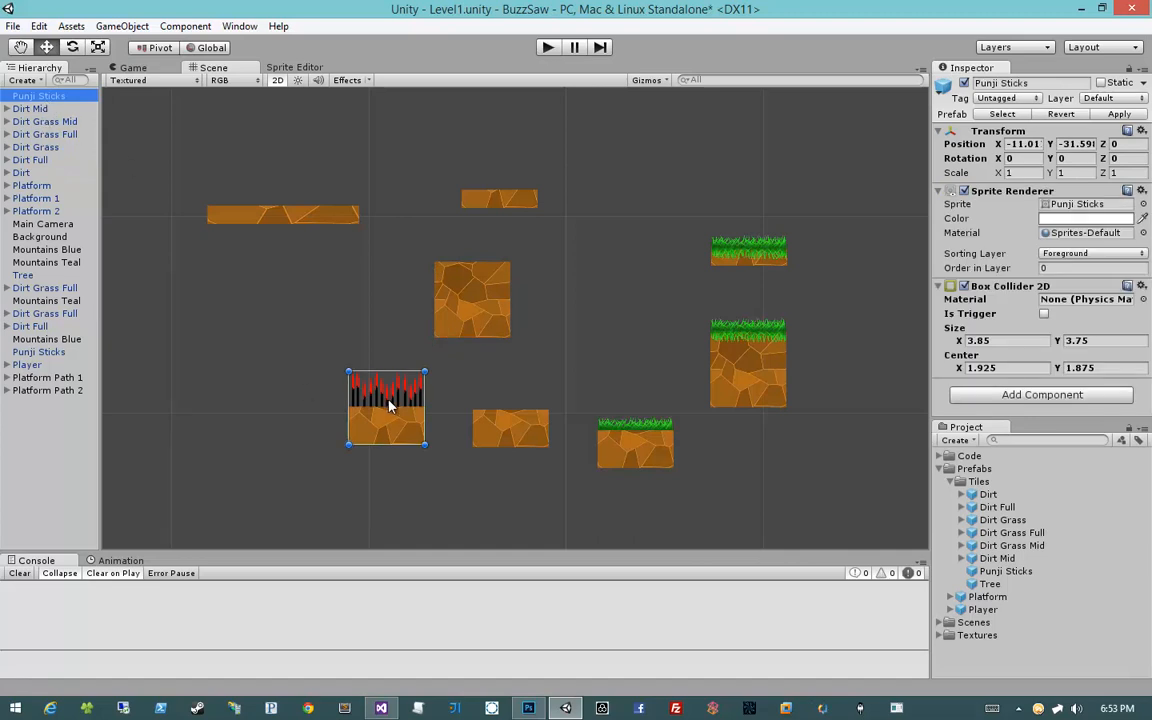
scroll(386, 381, "up", 6)
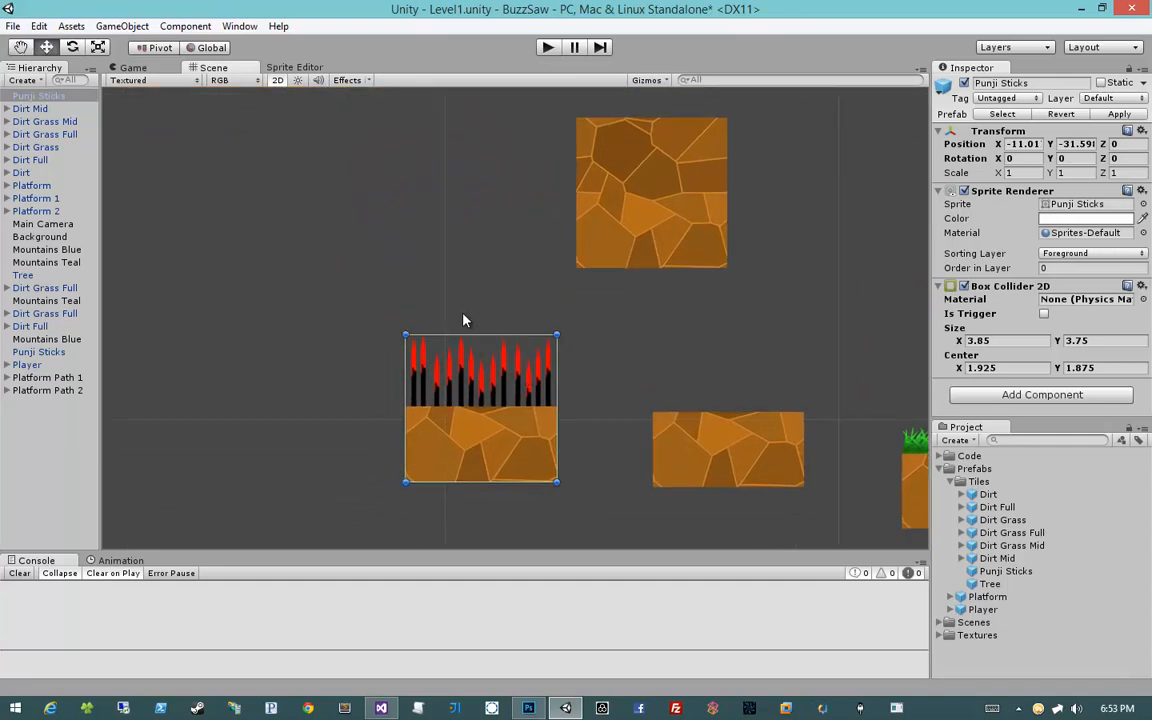
scroll(460, 396, "down", 3)
scroll(462, 399, "down", 4)
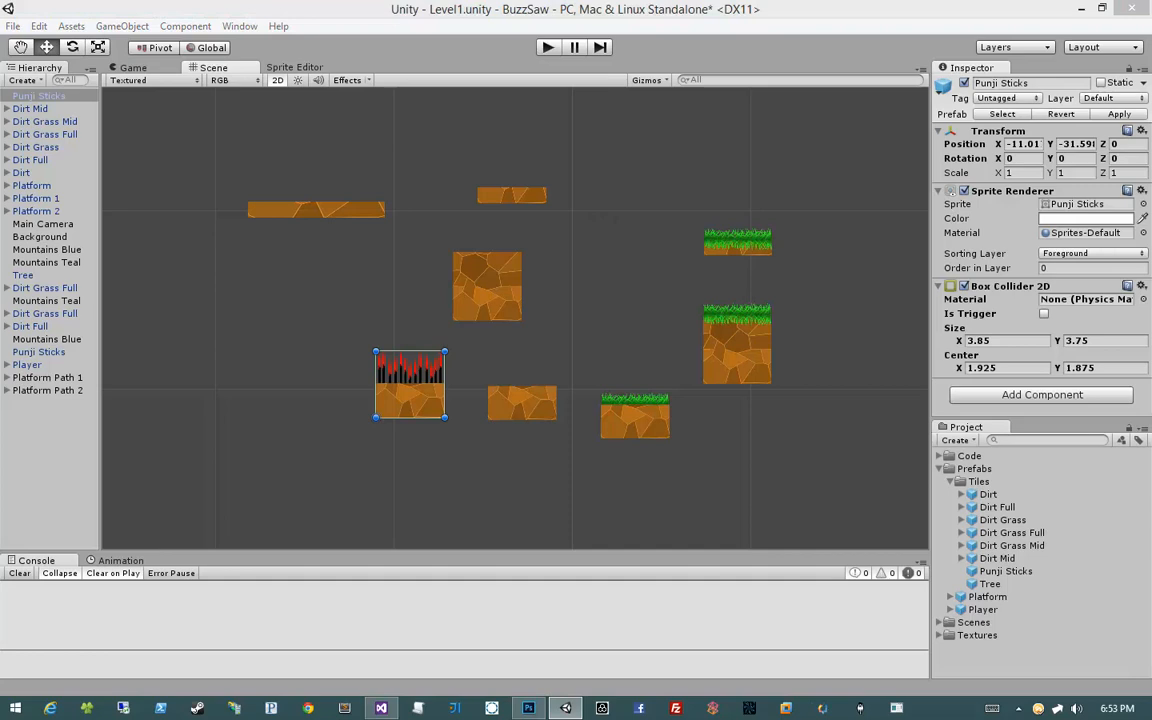
middle_click_drag(401, 375, 465, 362)
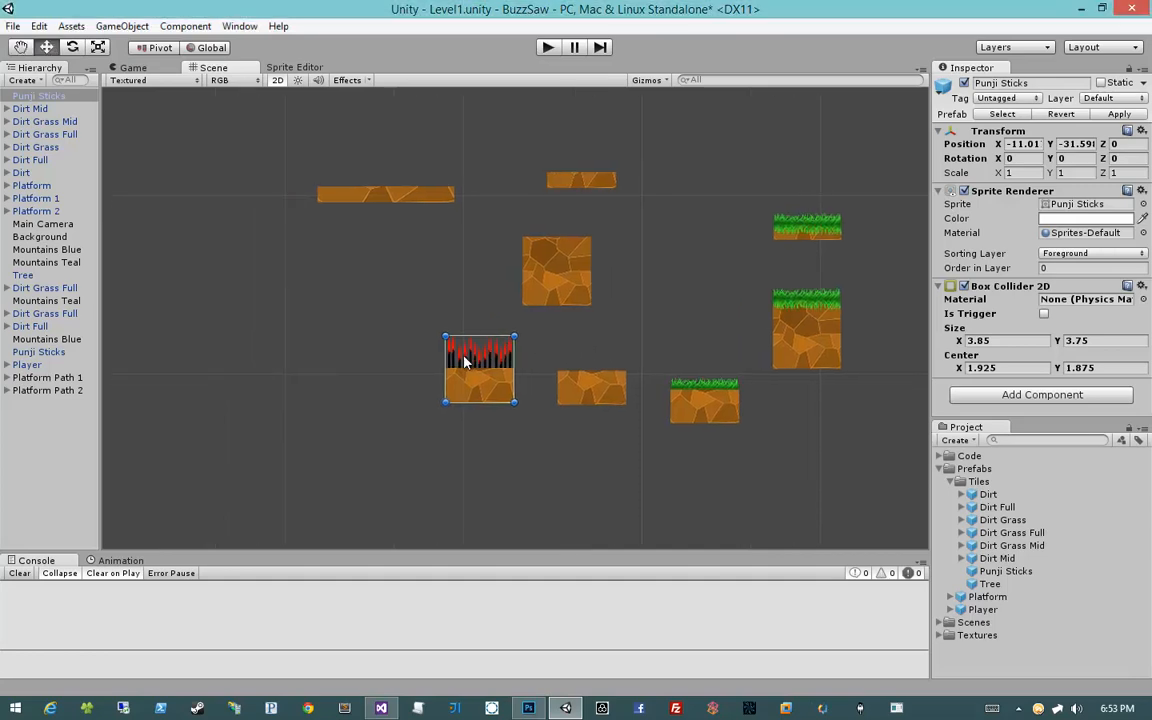
scroll(465, 362, "up", 4)
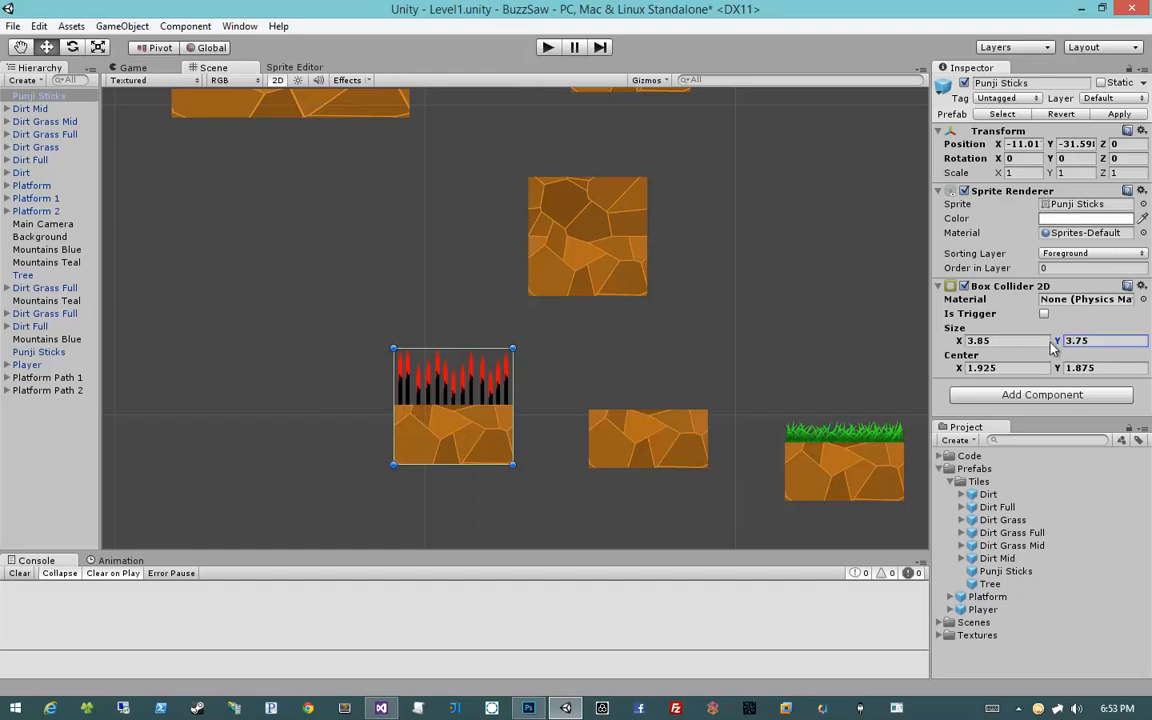
left_click_drag(1058, 344, 1042, 341)
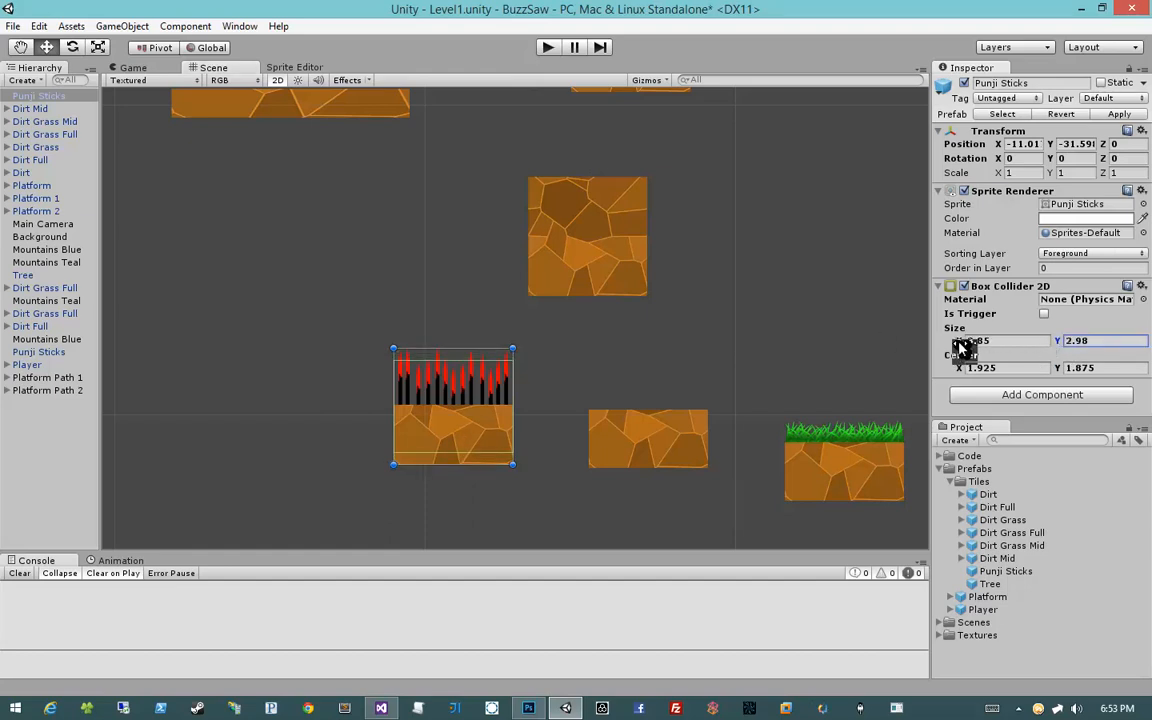
left_click_drag(961, 345, 948, 371)
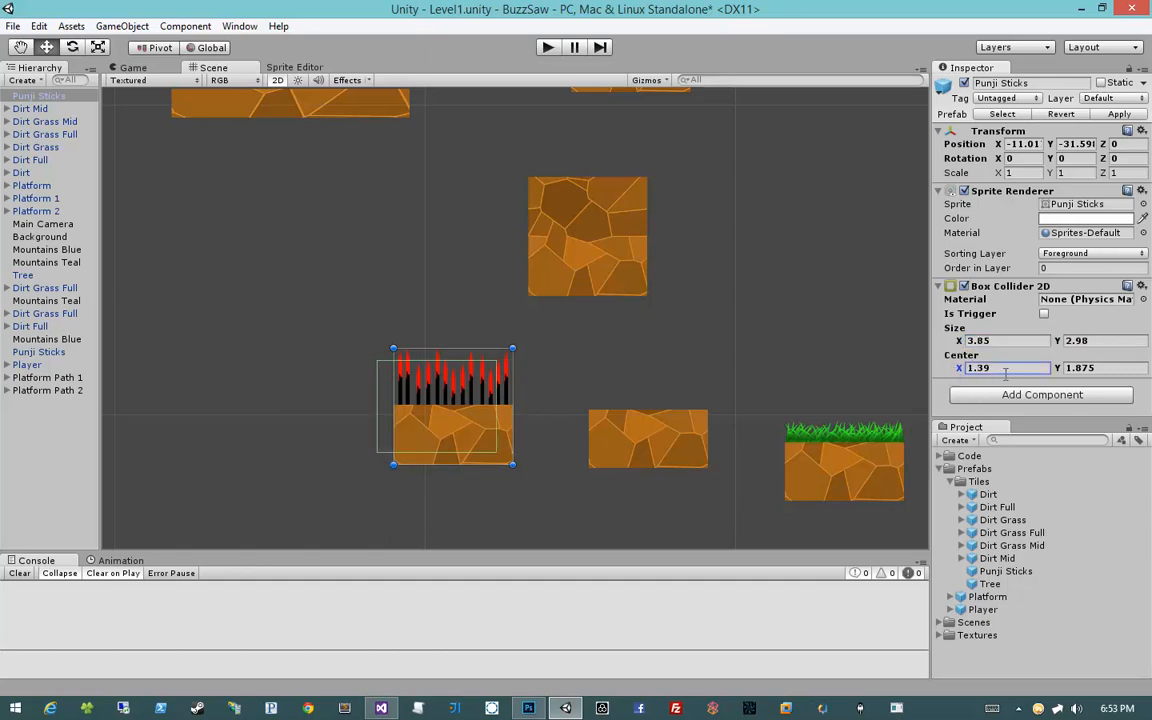
key("ctrl+z")
mouse_move(1058, 371)
left_mouse_down()
mouse_move(1071, 341)
mouse_move(1068, 371)
left_mouse_up()
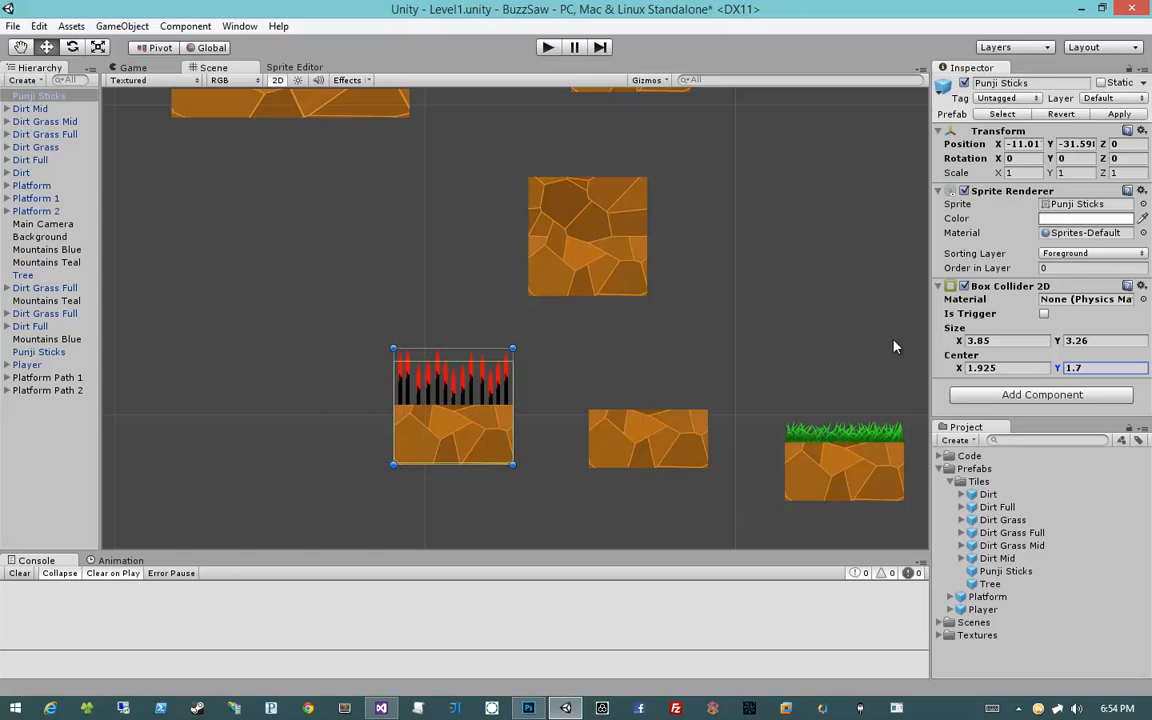
- Make the Punji Sticks collider a trigger on the Platforms layer and apply the changes to the prefab
left_click(1045, 315)
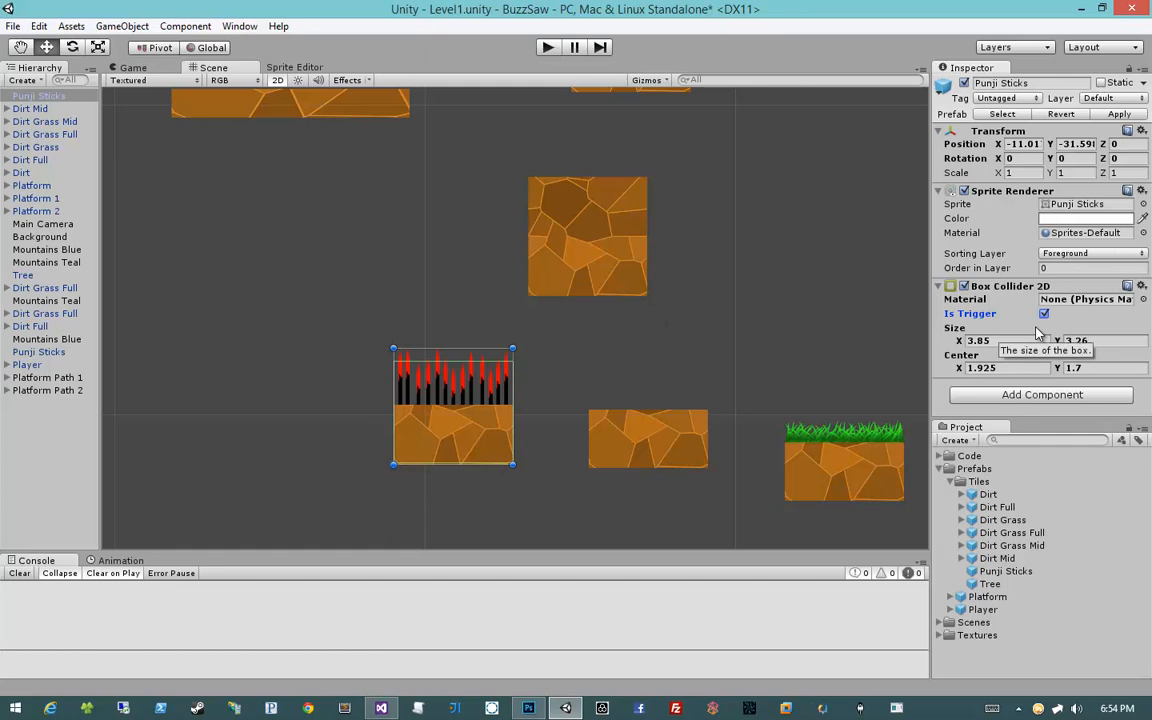
left_click(1098, 98)
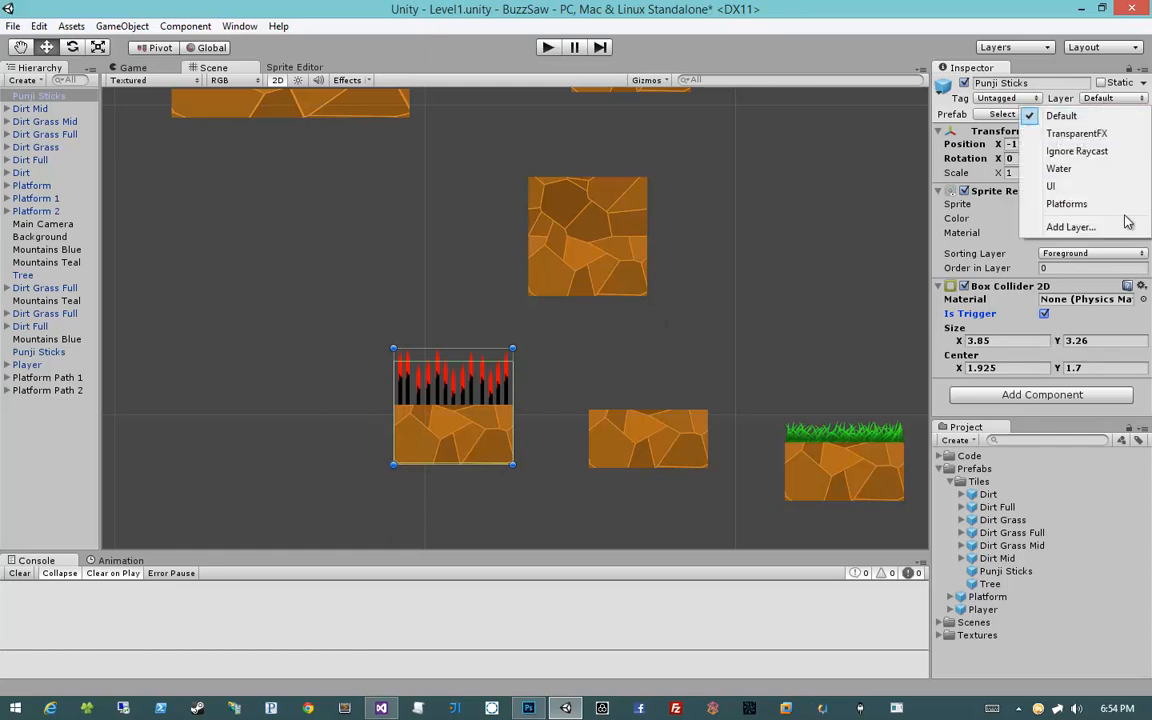
left_click(1066, 204)
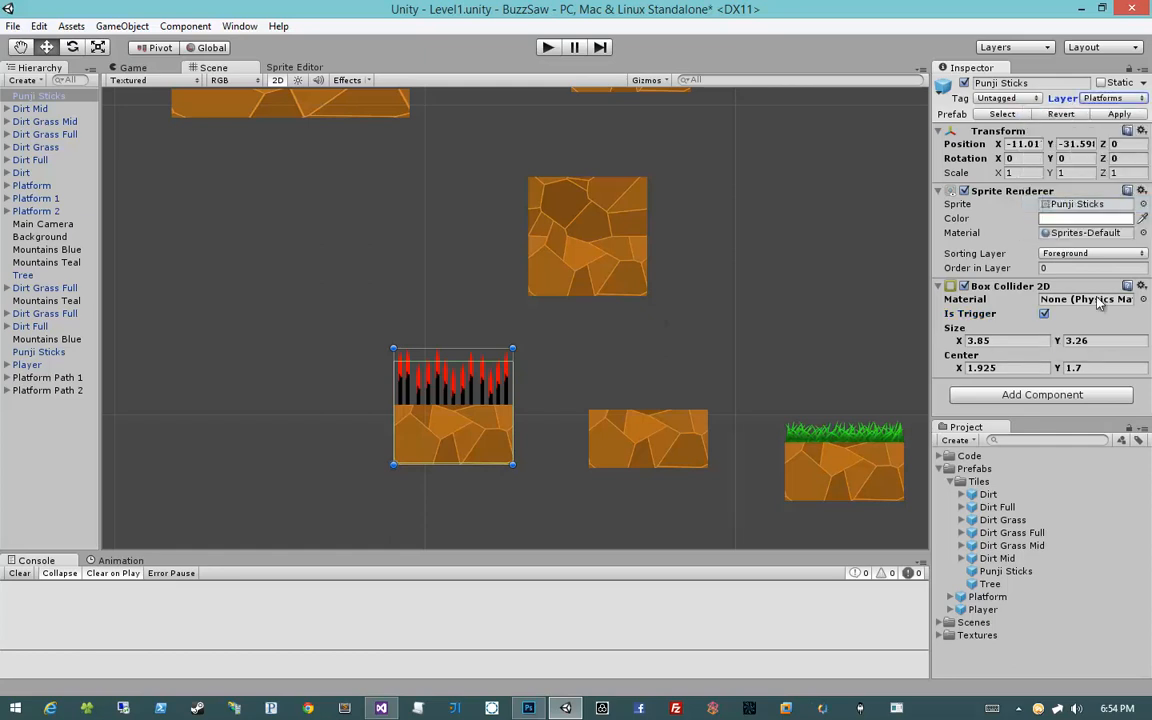
left_click(1117, 116)
- Check the level's existing Punji Sticks instance for the applied prefab settings and return to the new Punji Sticks tile
scroll(530, 395, "down", 5)
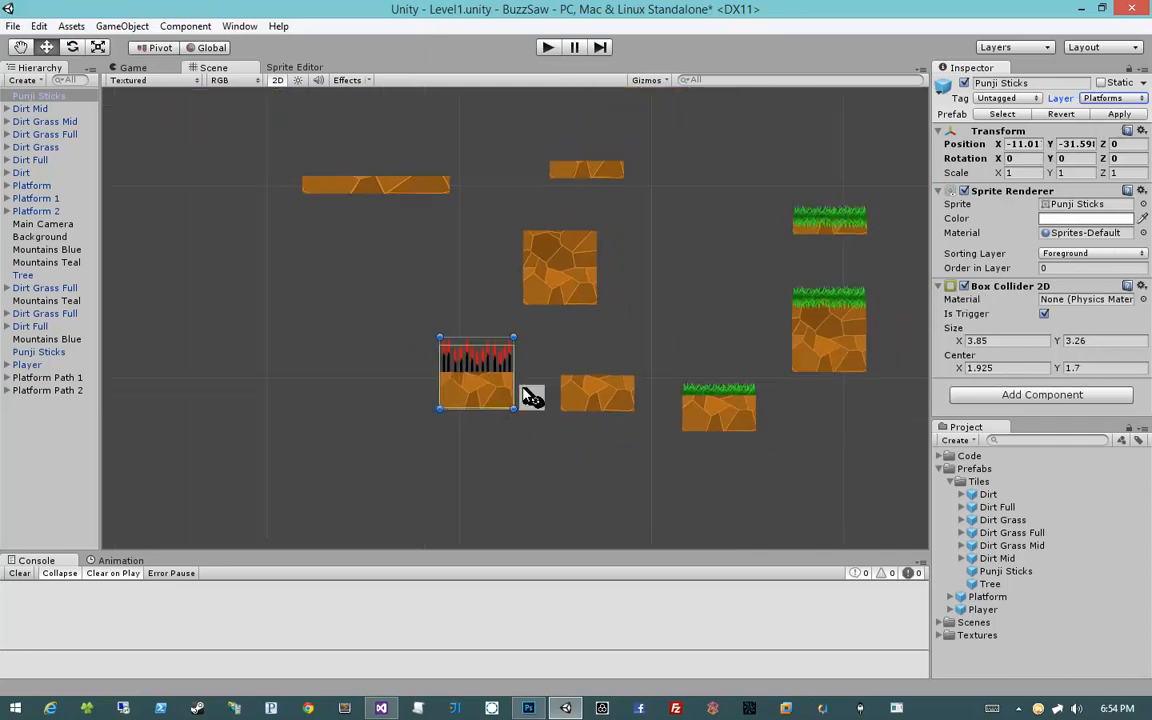
scroll(543, 399, "down", 5)
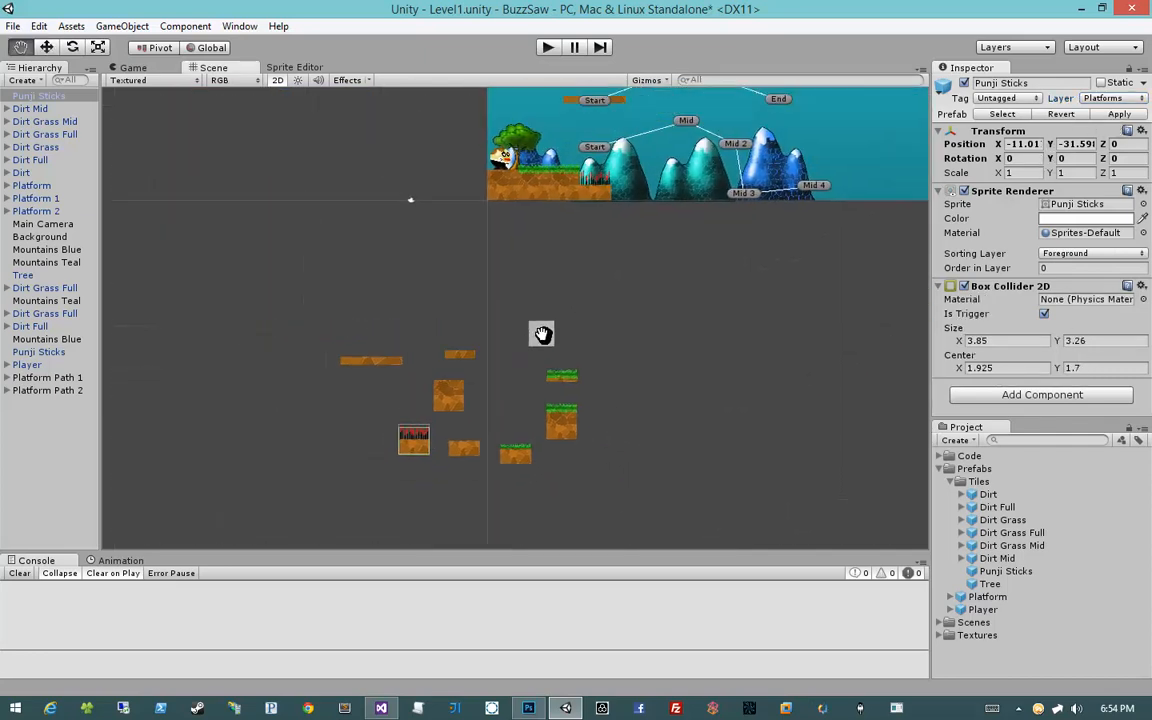
left_click(535, 195)
scroll(530, 213, "up", 6)
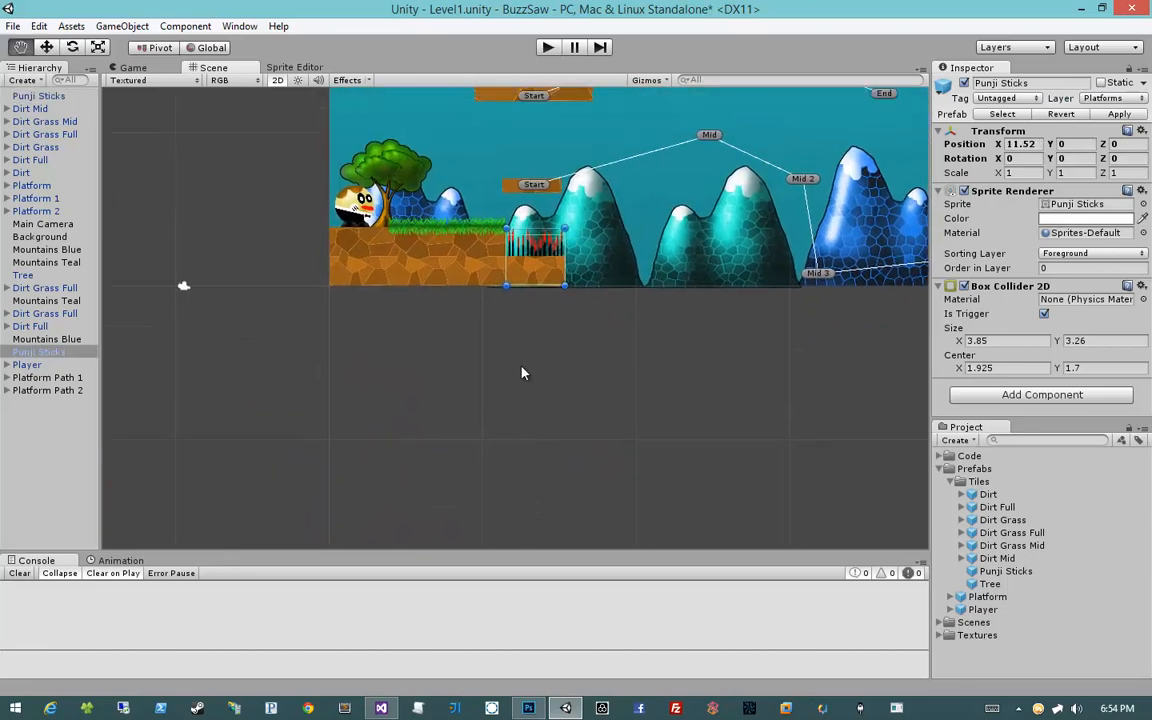
middle_click_drag(531, 245, 531, 303)
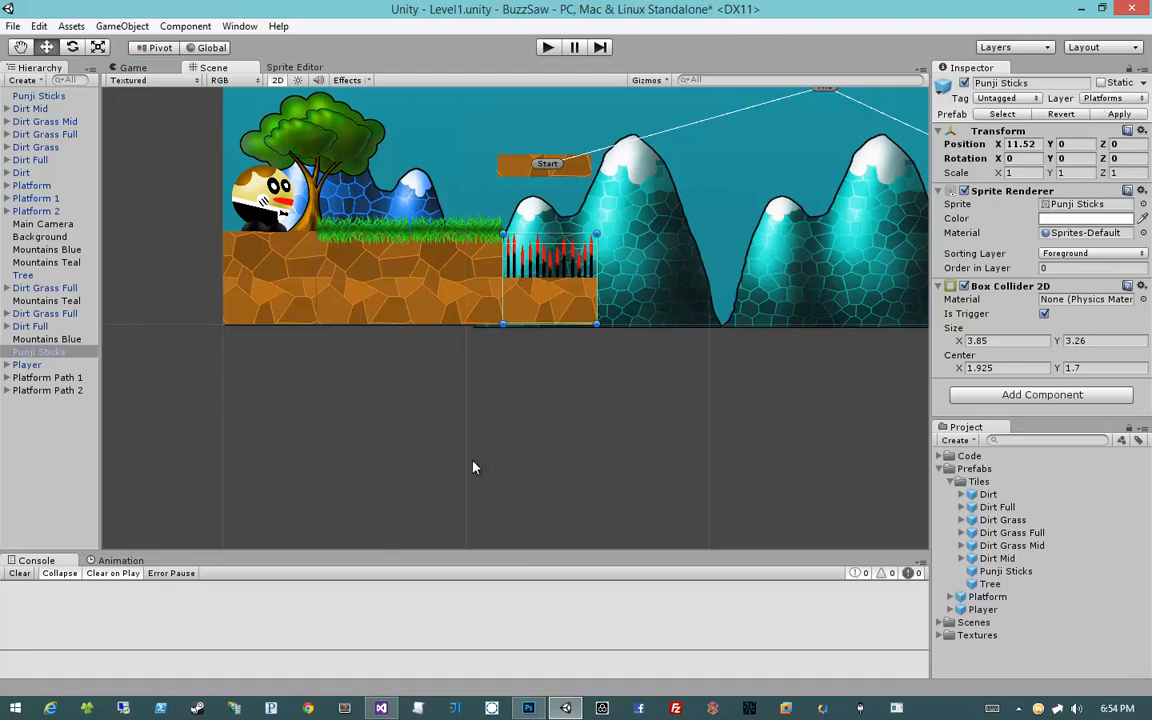
middle_click_drag(473, 465, 593, 319)
scroll(593, 319, "down", 10)
middle_click_drag(501, 393, 588, 306)
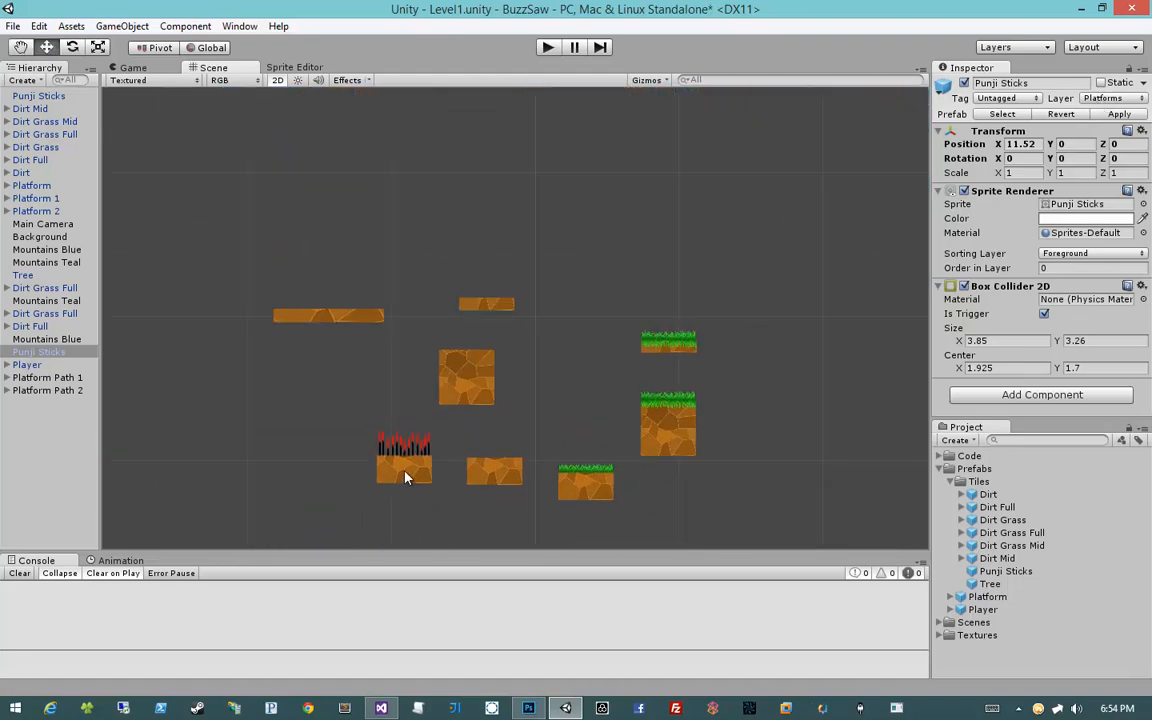
left_click(404, 472)
scroll(603, 299, "down", 1)
scroll(603, 299, "down", 2)
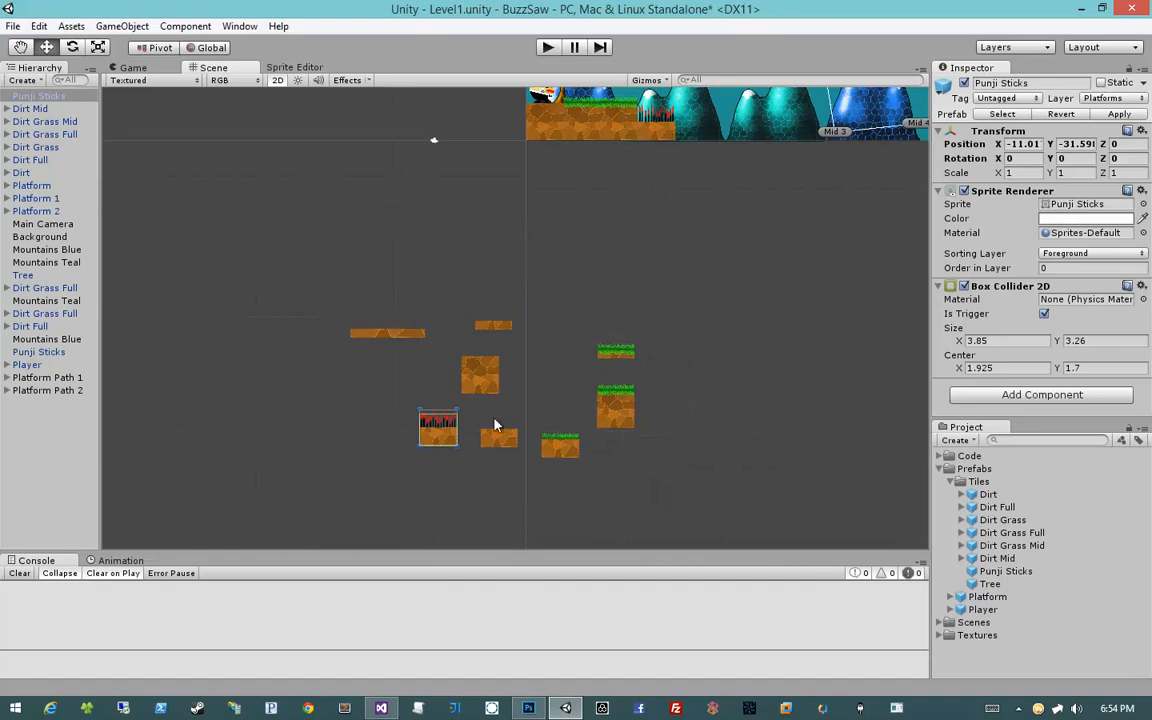
scroll(495, 422, "up", 4)
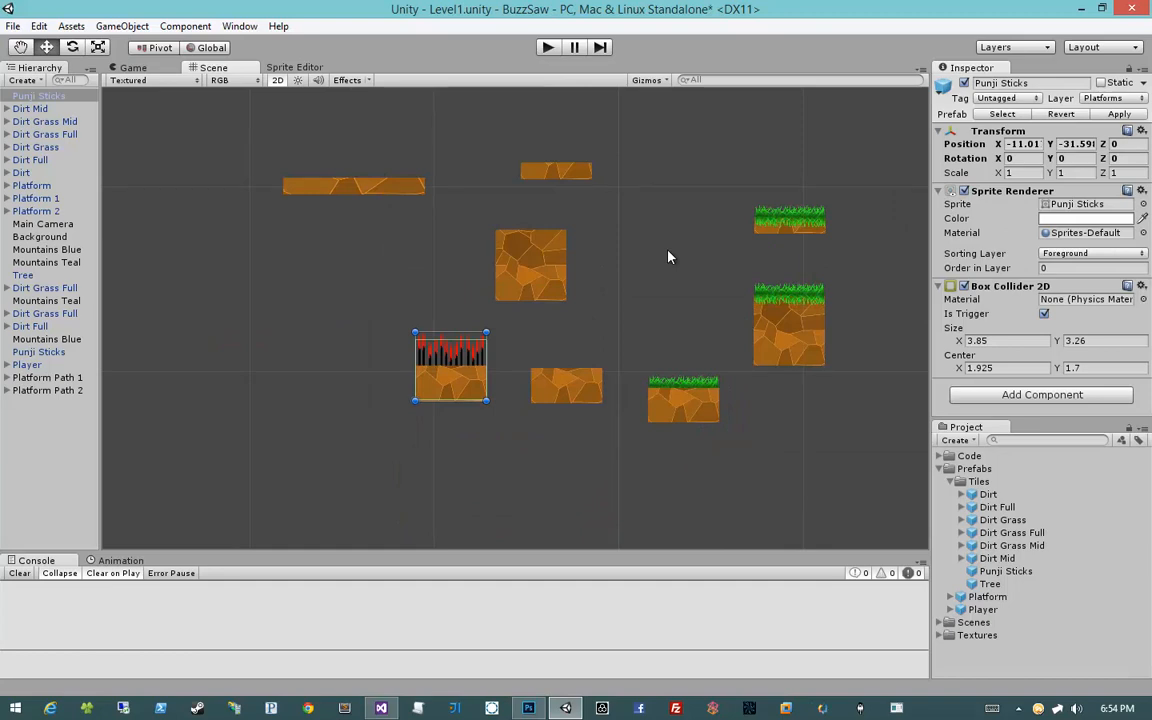
- Delete the finished Punji Sticks tile from the row of new tiles in the scene
left_click(378, 447)
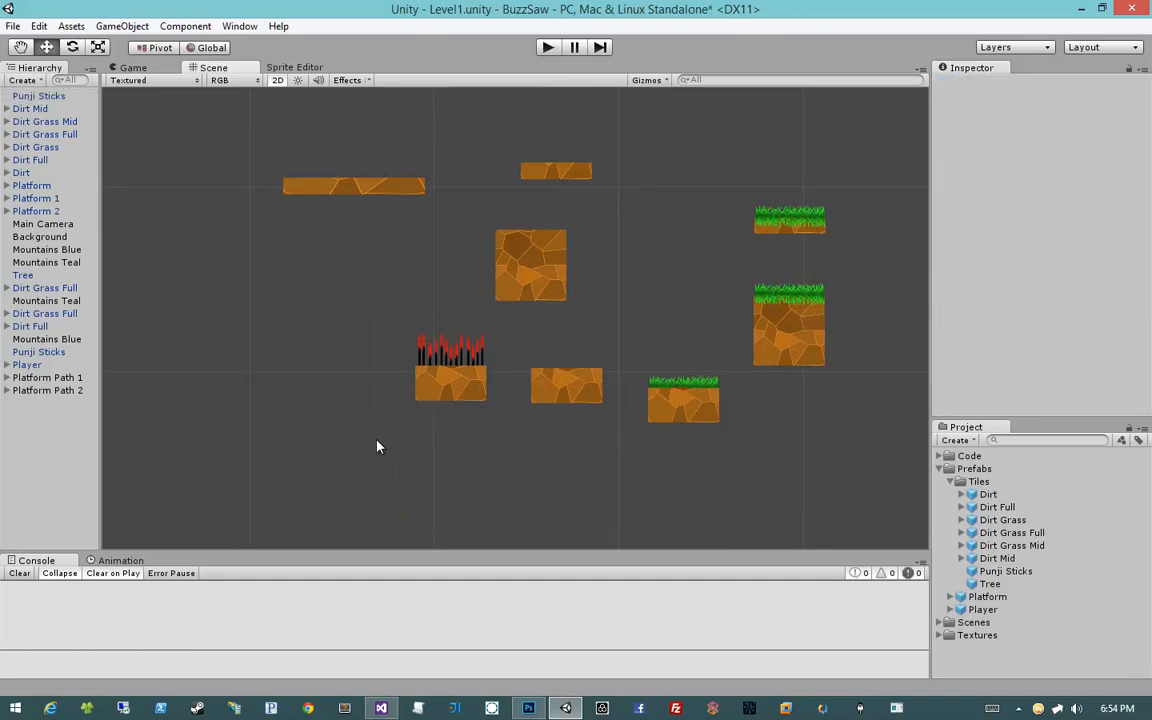
left_click(457, 388)
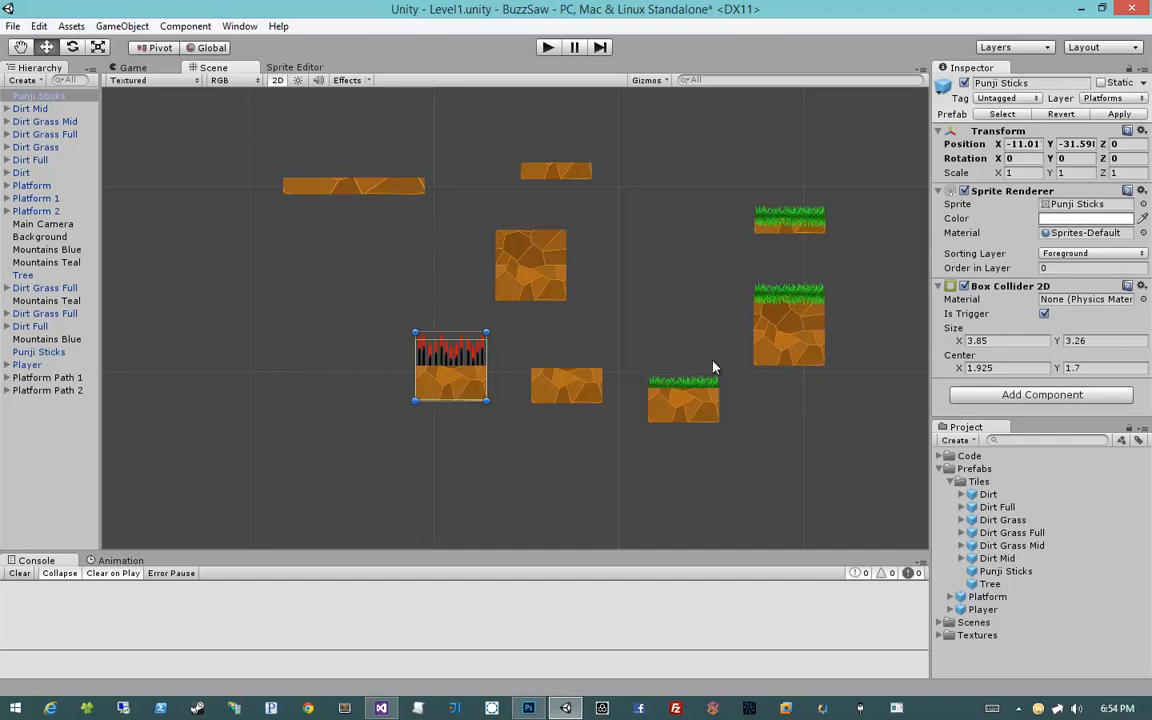
key("Delete")
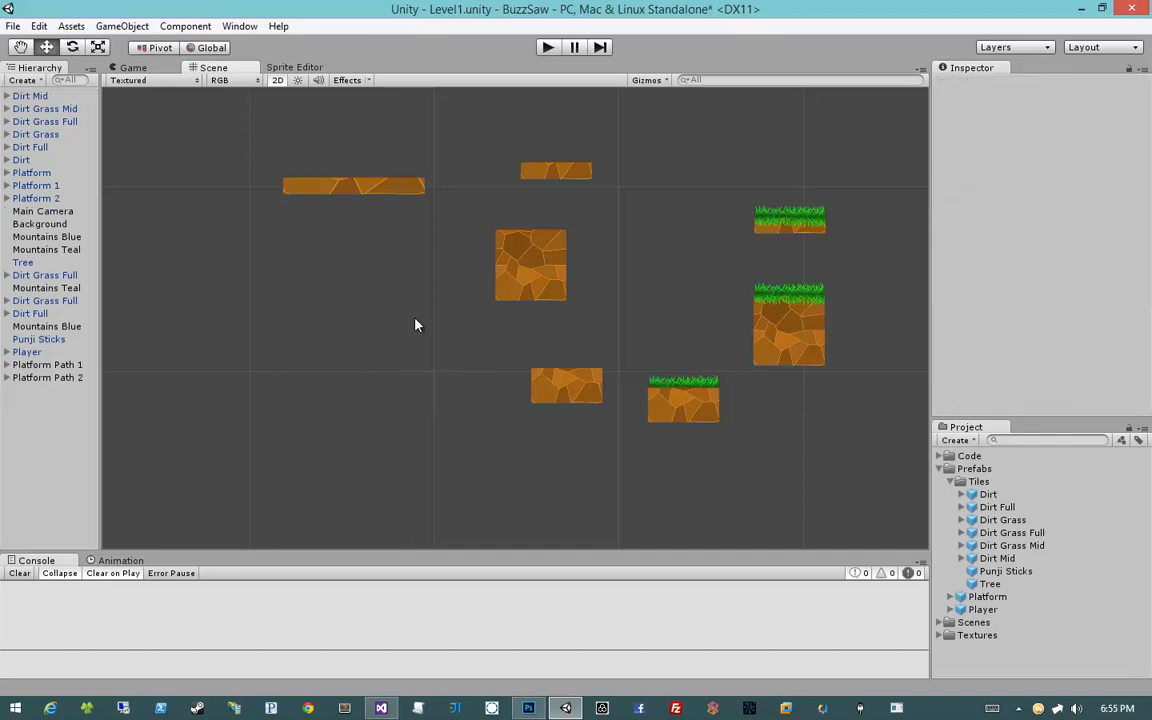
- Place the Dirt Mid tile's box collider inside its sprite with size 1.76 by 0.84 and center X 2, Y 1
left_click(63, 97)
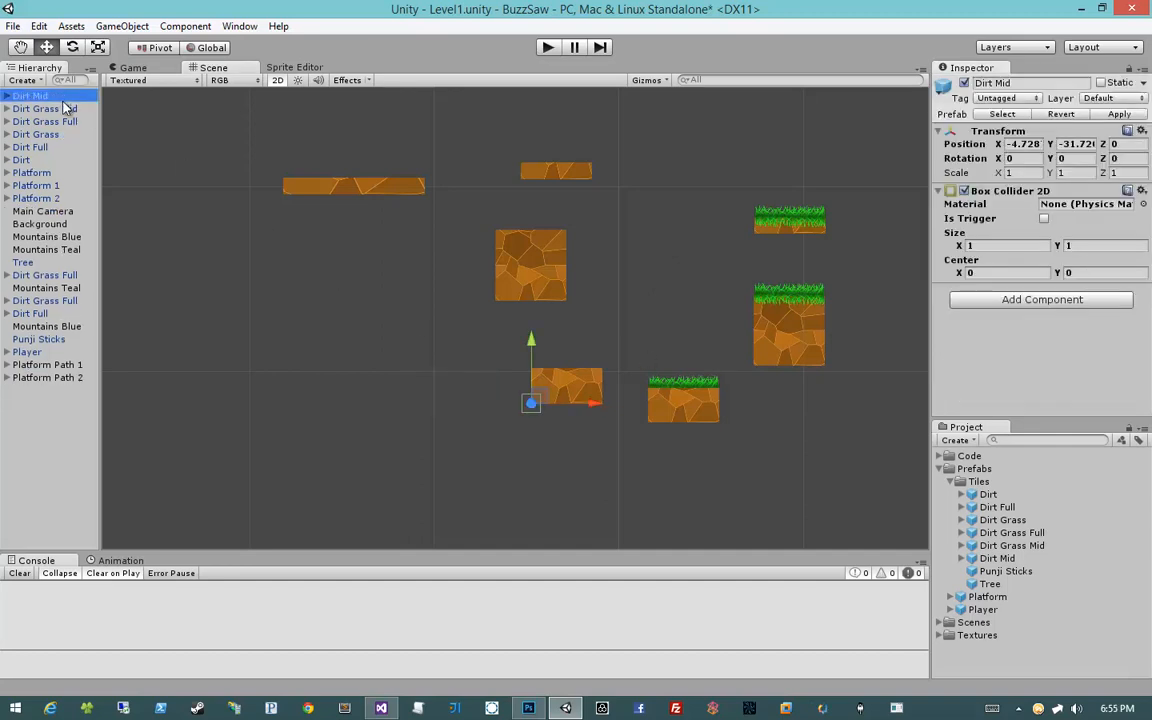
double_click(63, 100)
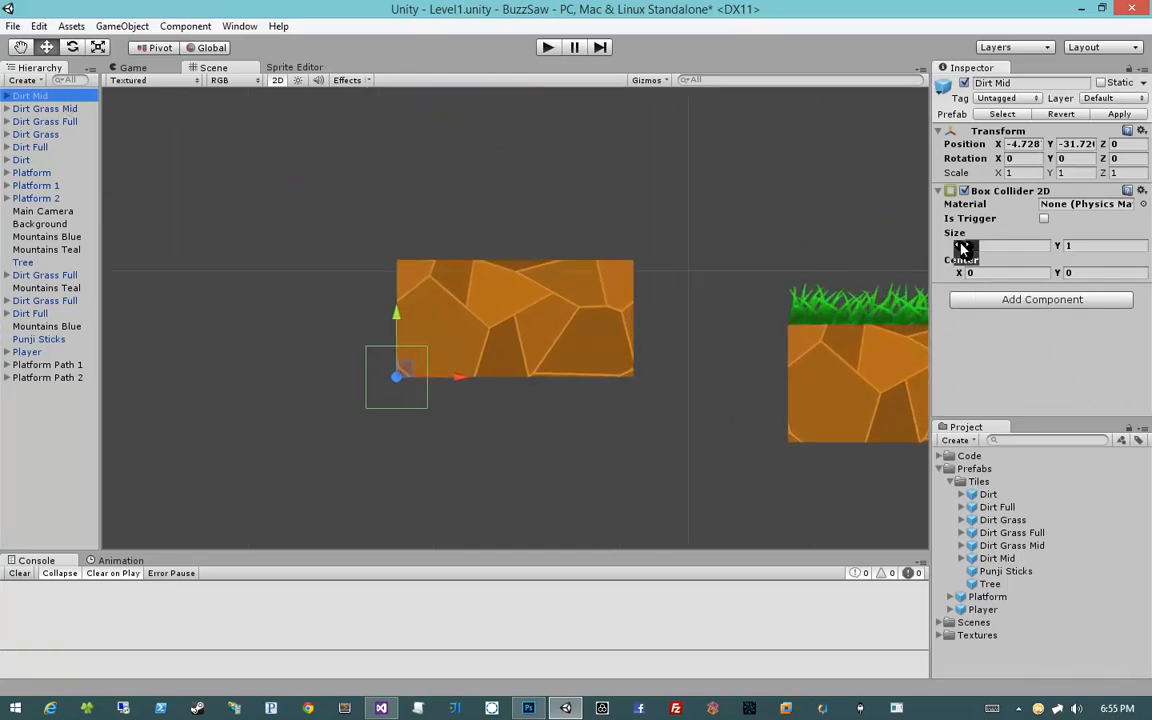
left_click_drag(957, 246, 983, 245)
left_click_drag(1058, 246, 1085, 278)
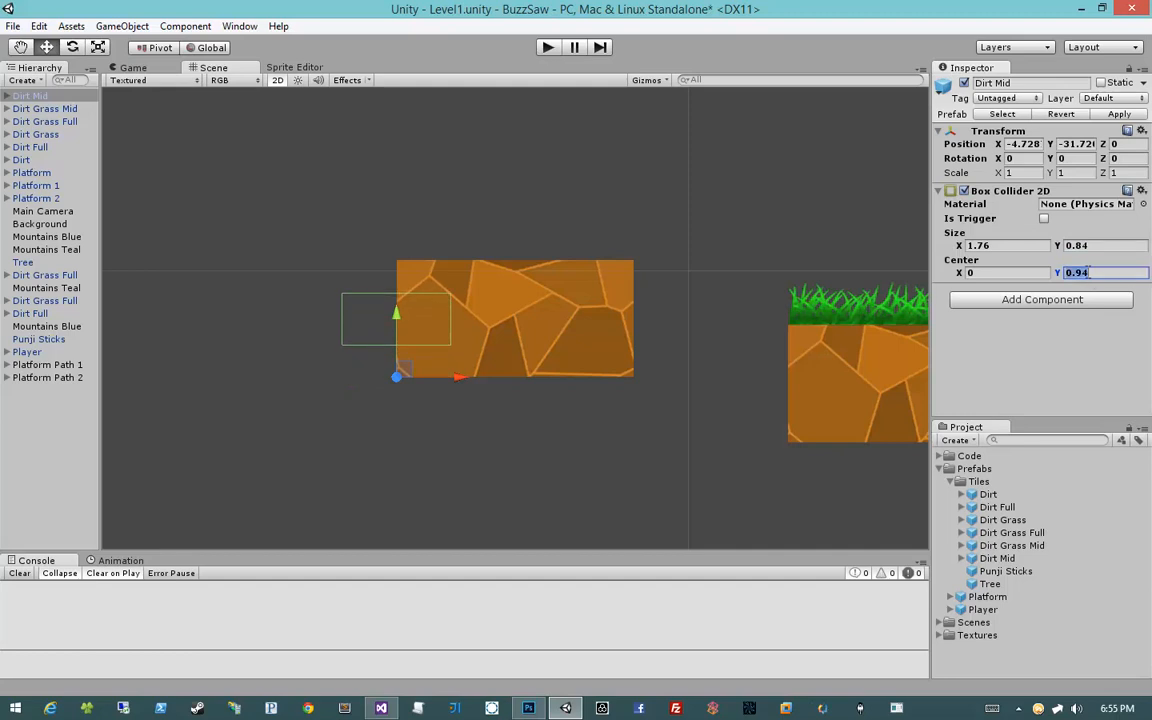
type("1")
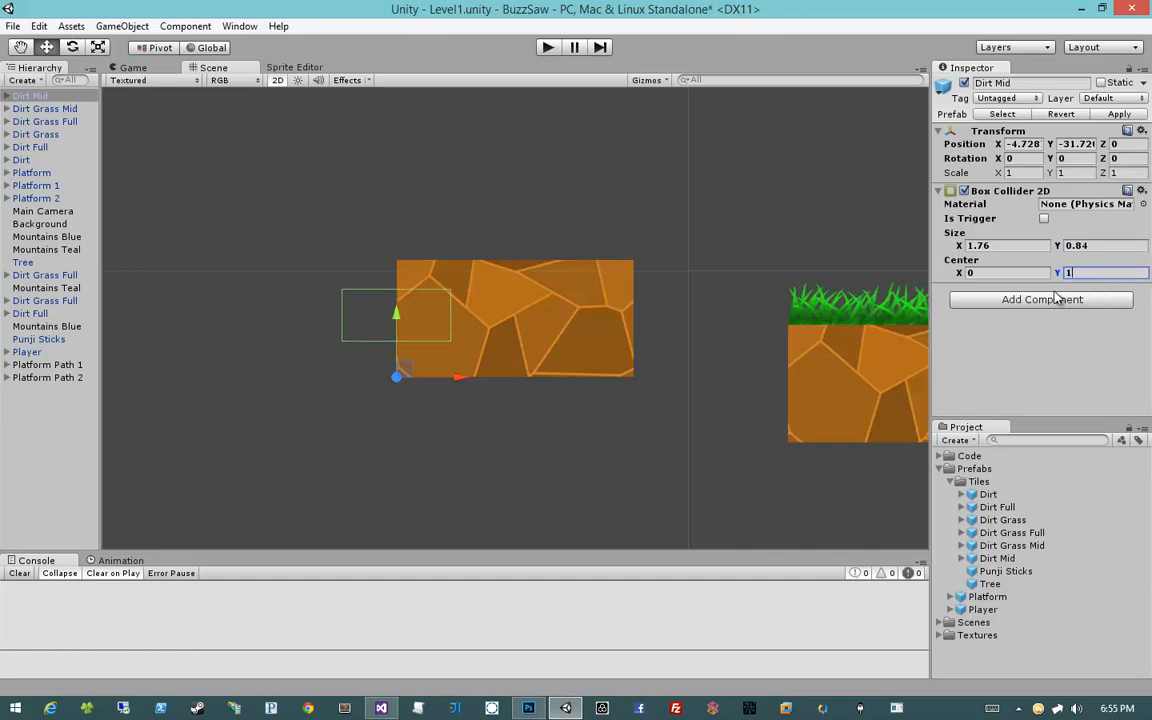
left_click_drag(958, 273, 1000, 271)
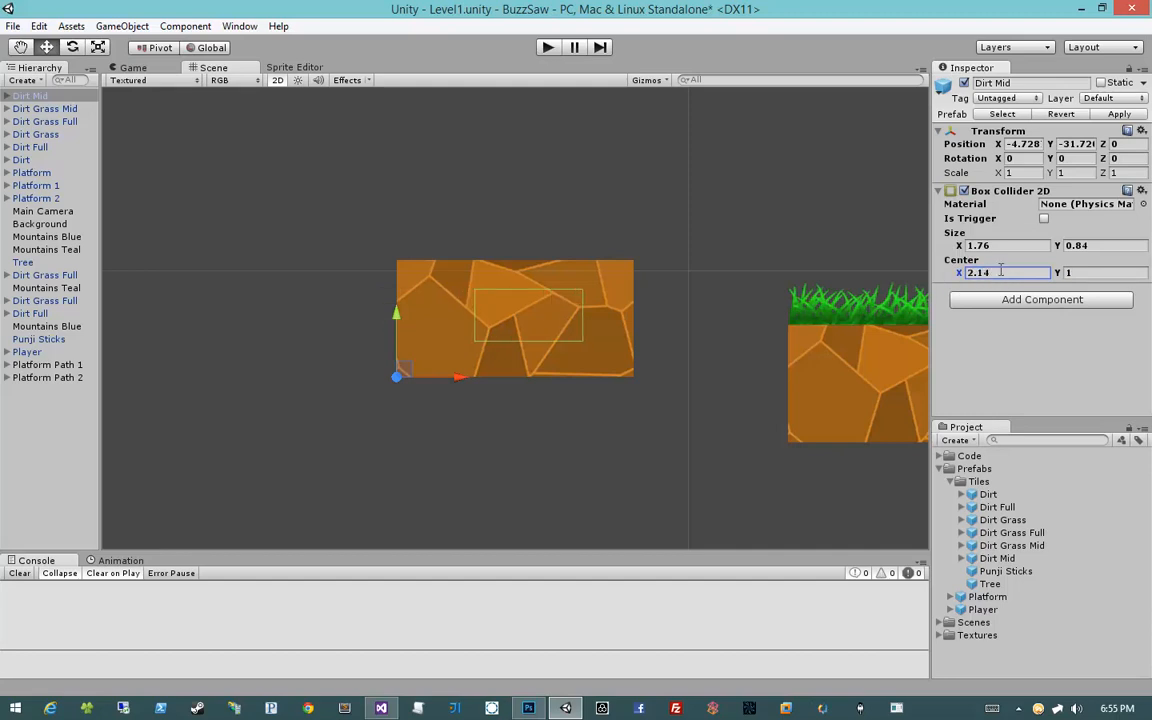
left_click(1000, 271)
type("2")
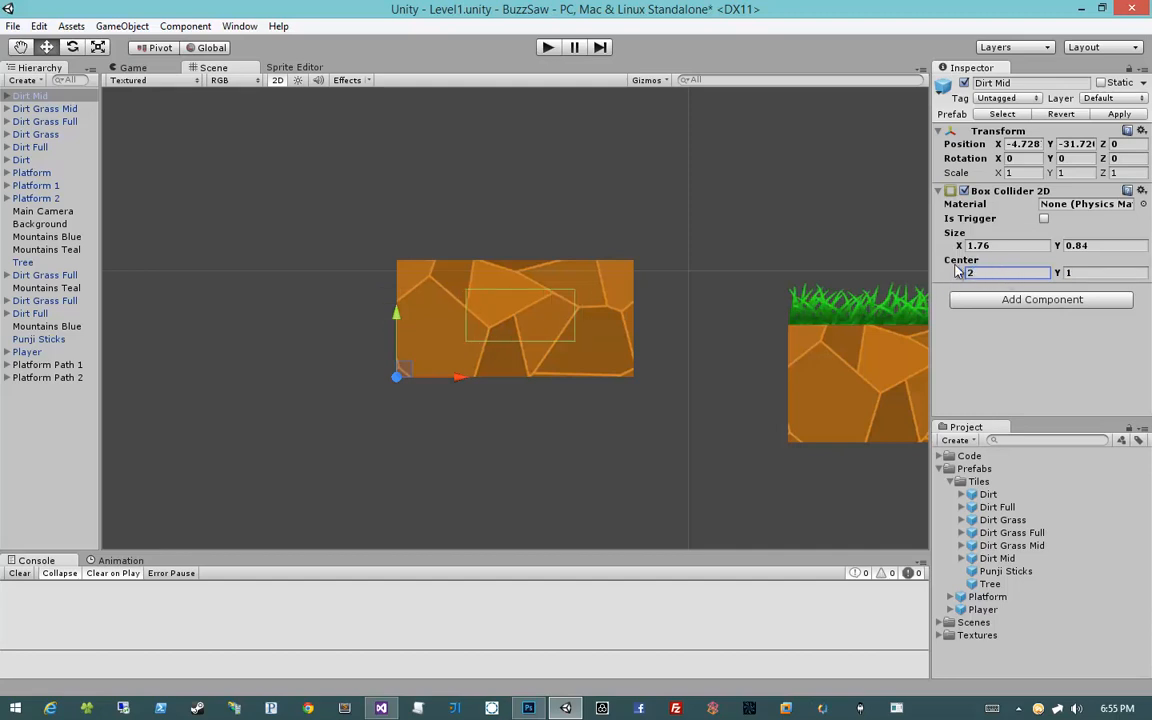
- Stretch the Dirt Mid collider across the tile's width with size X 3.9 and center X 1.9
left_click_drag(960, 247, 957, 276)
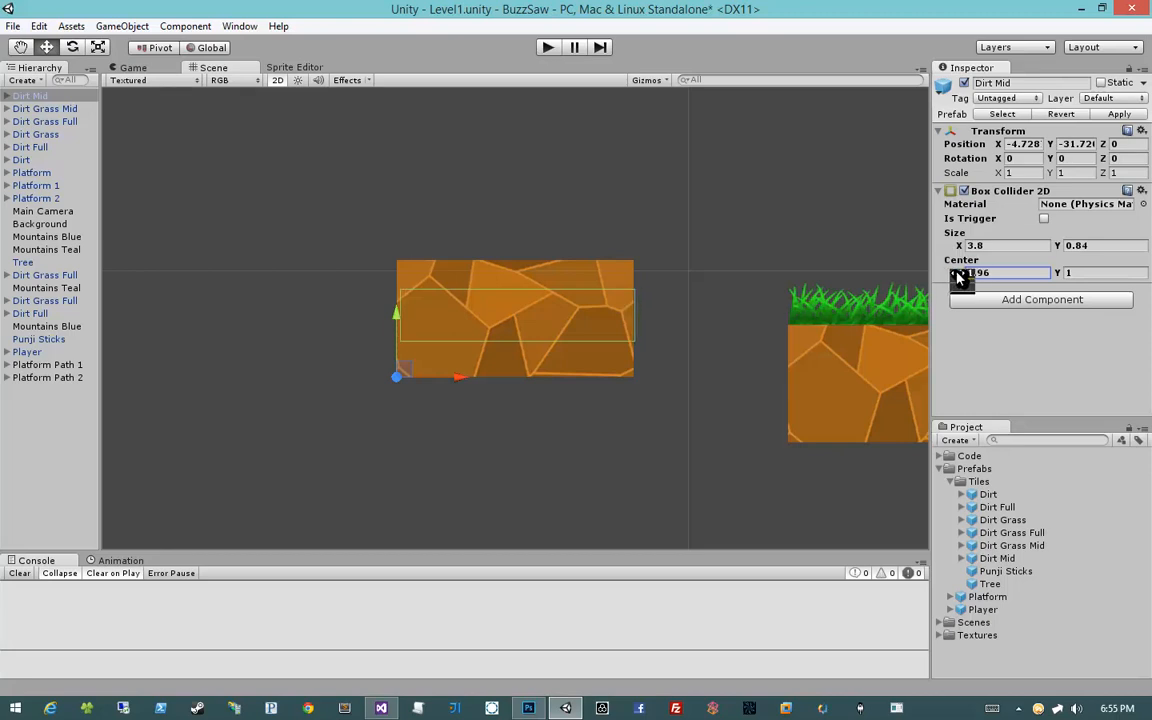
left_click_drag(956, 277, 954, 277)
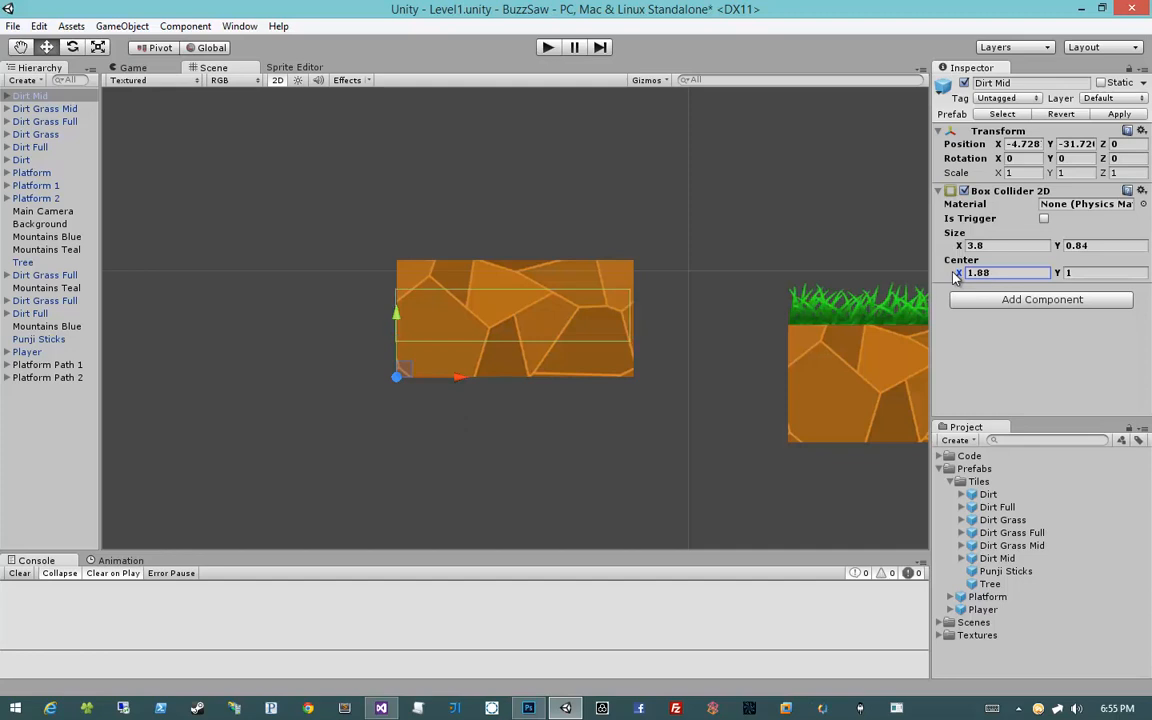
type("1.9")
left_click(1005, 245)
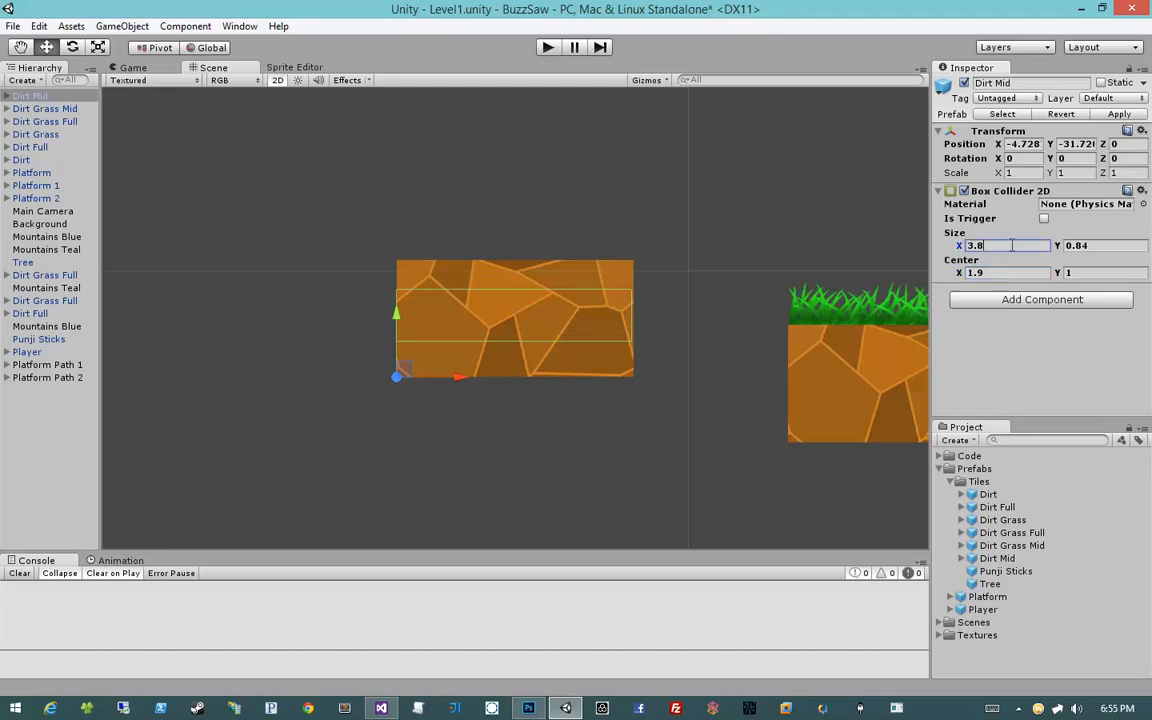
type("3.0")
key("BackSpace")
type("9")
key("BackSpace")
type("8")
left_click(1006, 272)
type("1.95")
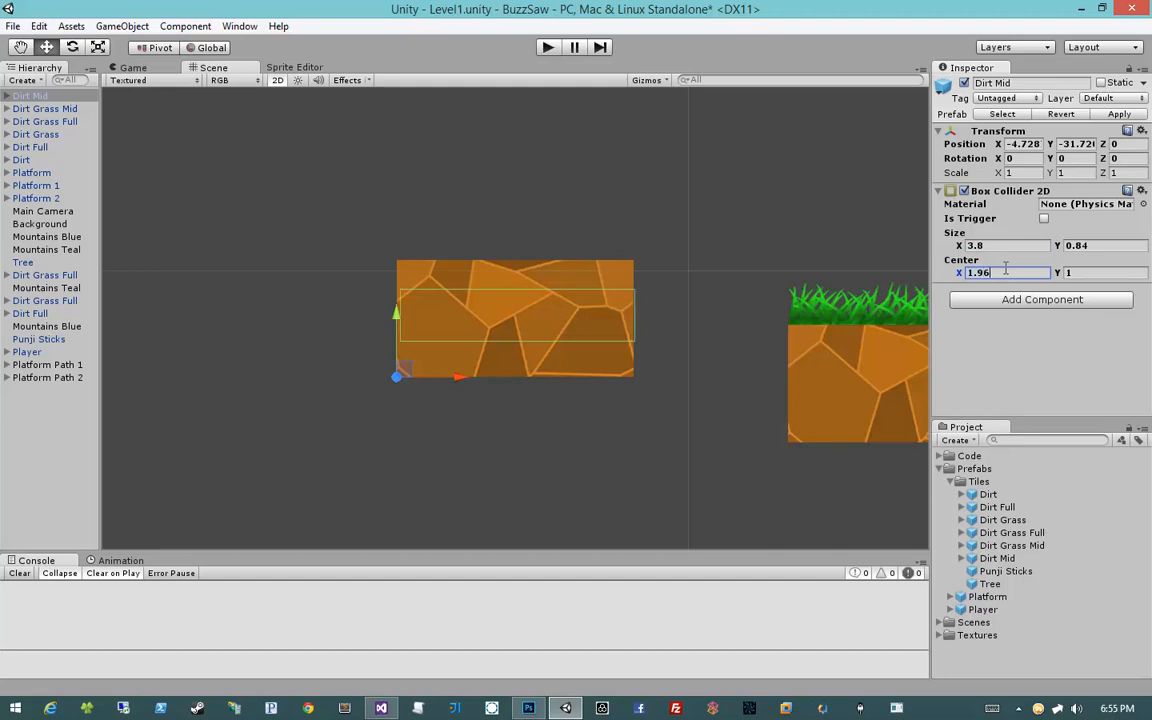
key("BackSpace")
type("3")
key("BackSpace")
left_click(1010, 245)
type("3.9")
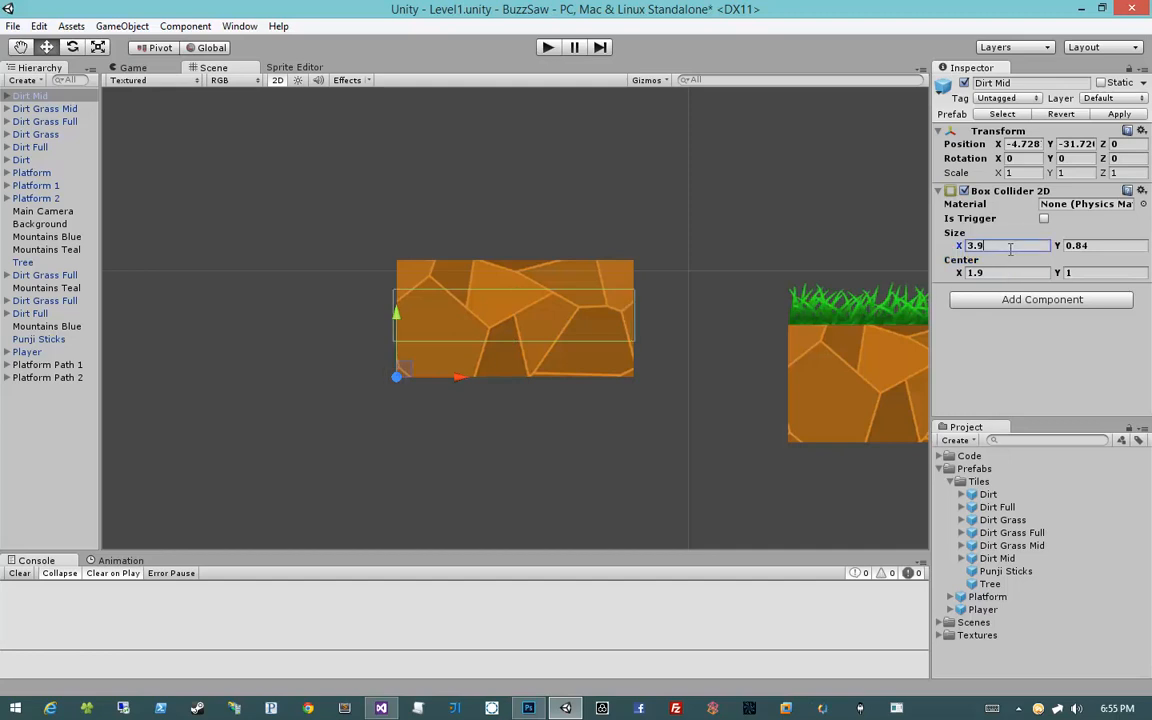
- Fit the Dirt Mid collider exactly to the tile's width with center X 1.92 and size X 3.84
left_click_drag(960, 275, 961, 280)
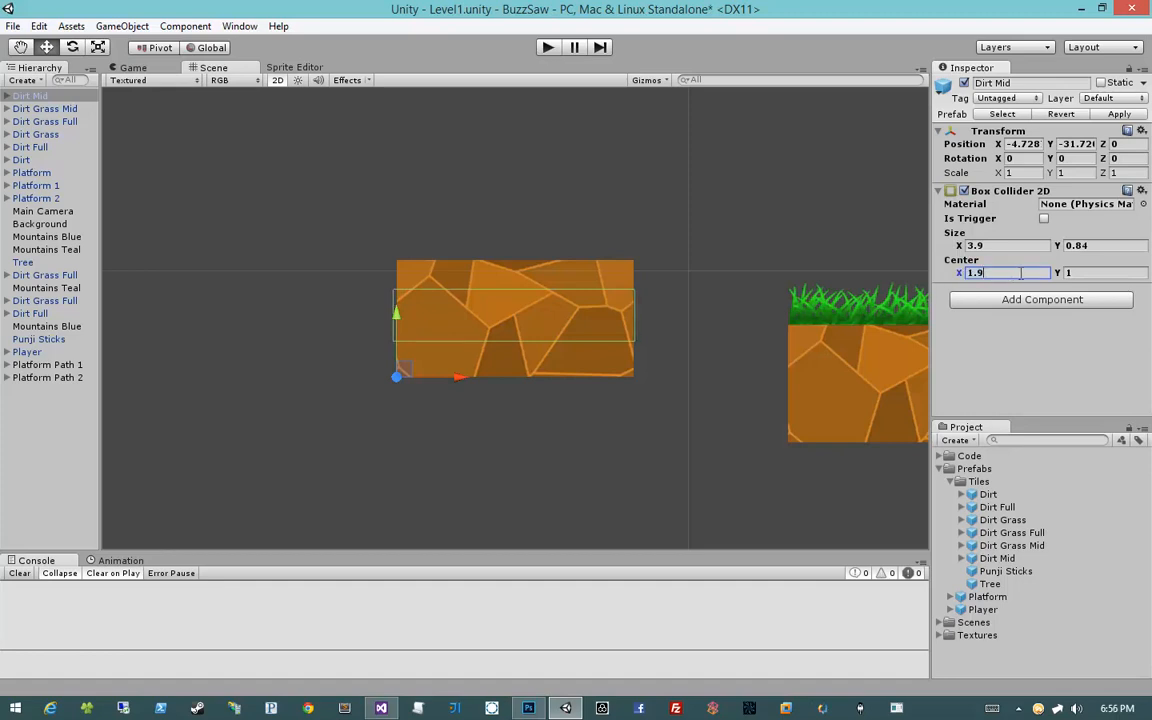
type("5")
key("BackSpace")
type("1")
key("BackSpace")
type("2")
left_click(1027, 245)
key("BackSpace")
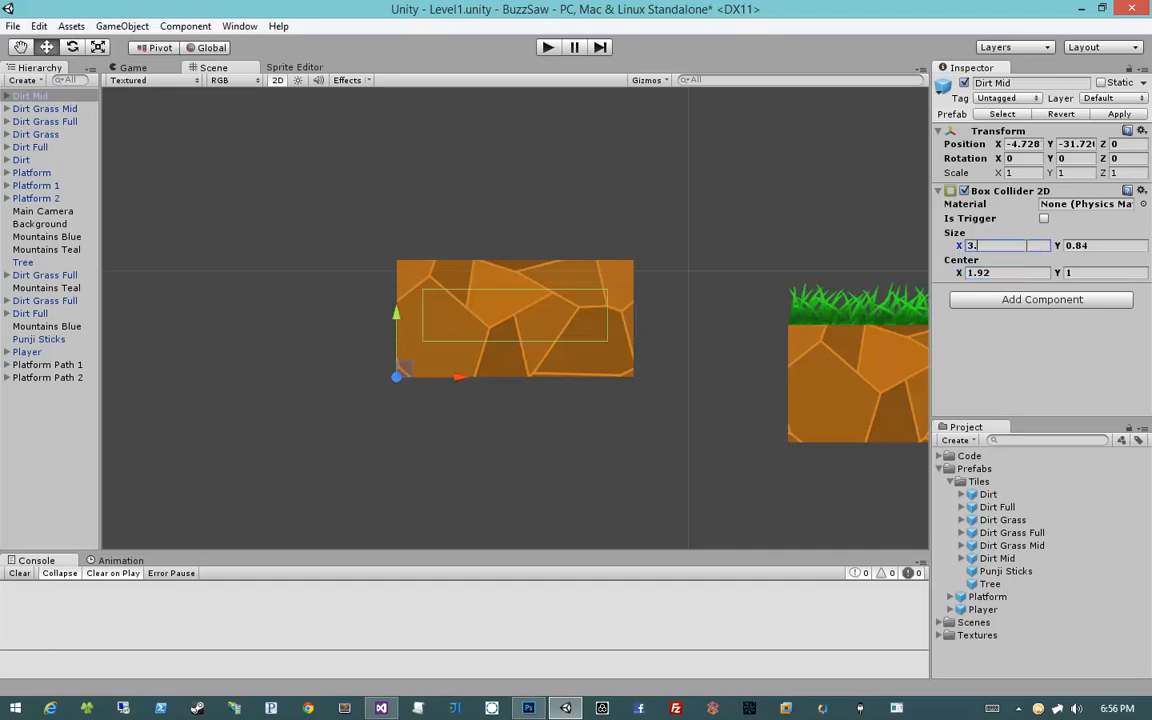
type("7")
key("BackSpace")
type("89")
key("BackSpace")
type("4")
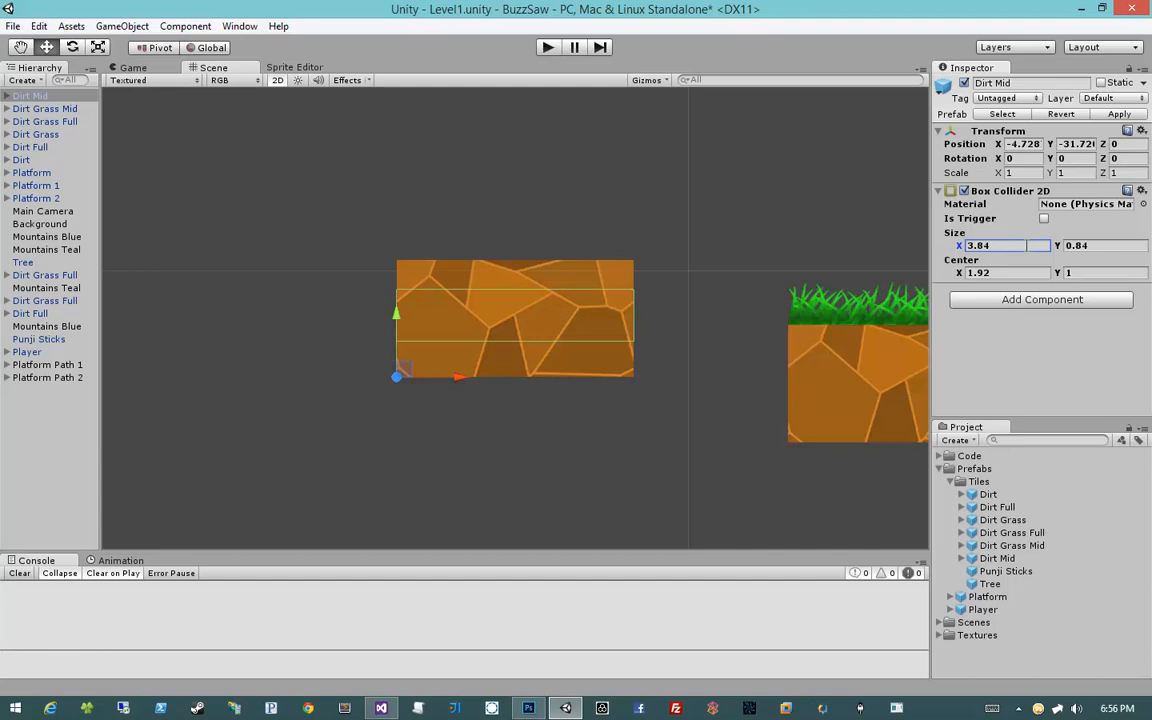
- Fit the Dirt Mid collider to the tile's height with size Y 1.87 and center Y 0.97
left_click_drag(1056, 247, 1059, 281)
left_click_drag(1058, 280, 1064, 252)
left_click(1057, 248)
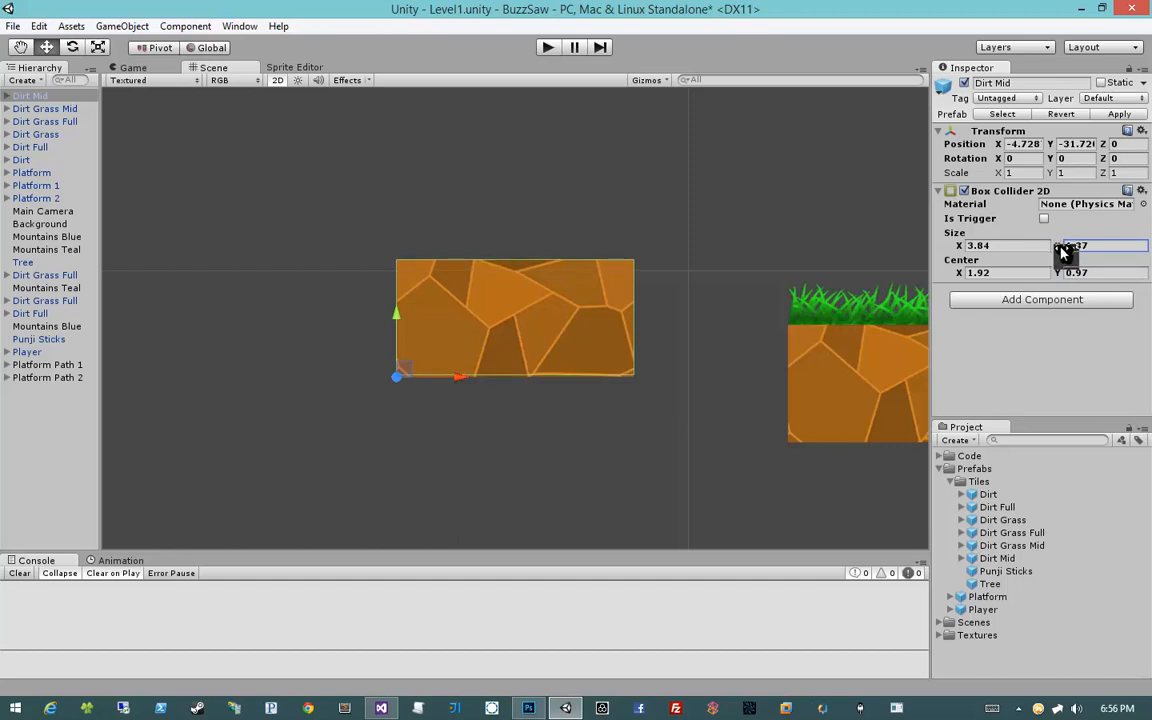
left_click(1066, 276)
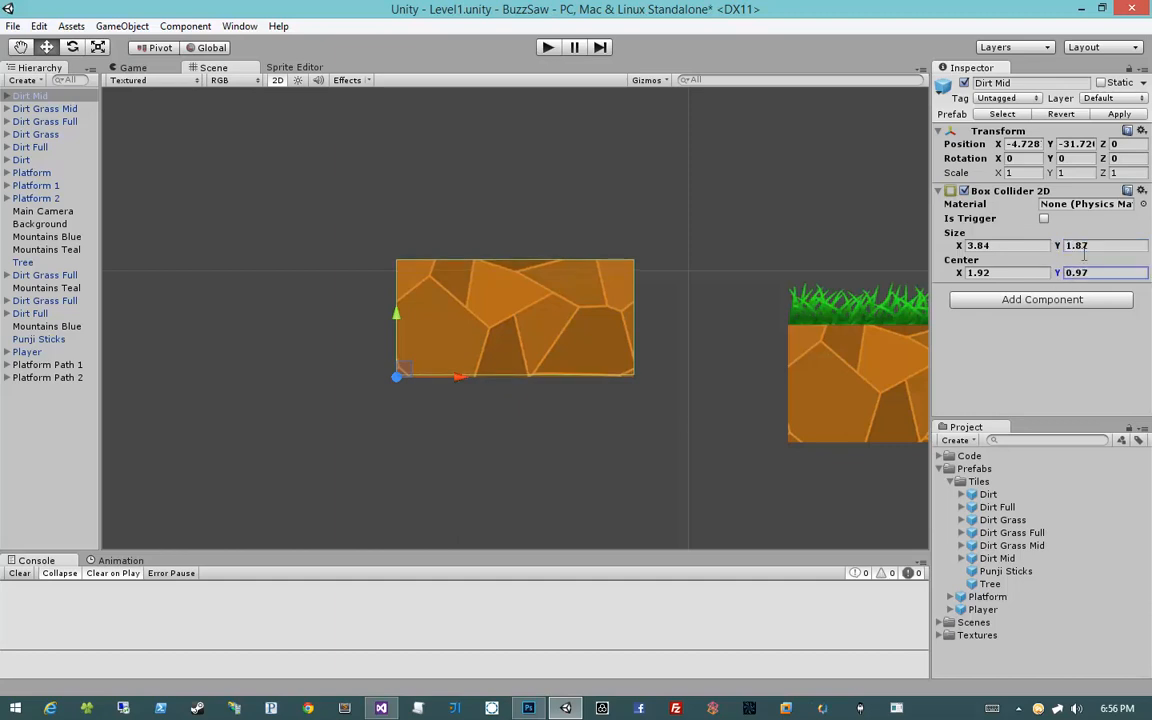
left_click(1098, 246)
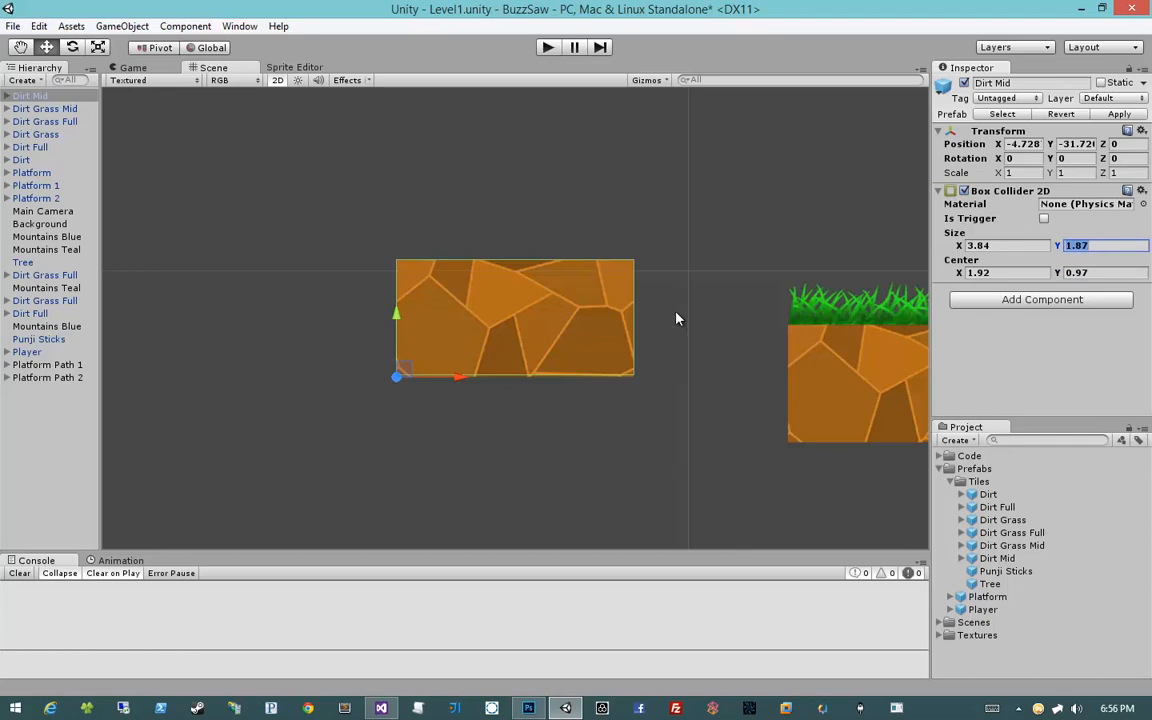
- Assign the Platforms layer to Dirt Mid and its child objects
left_click(1108, 98)
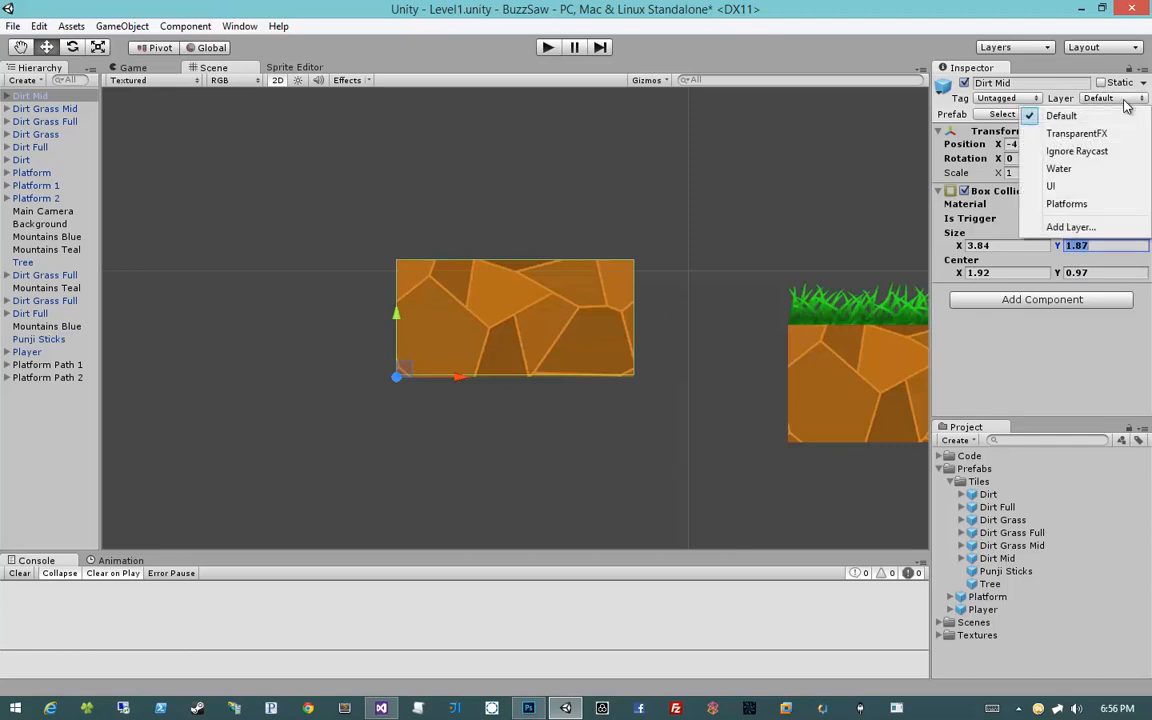
left_click(1094, 206)
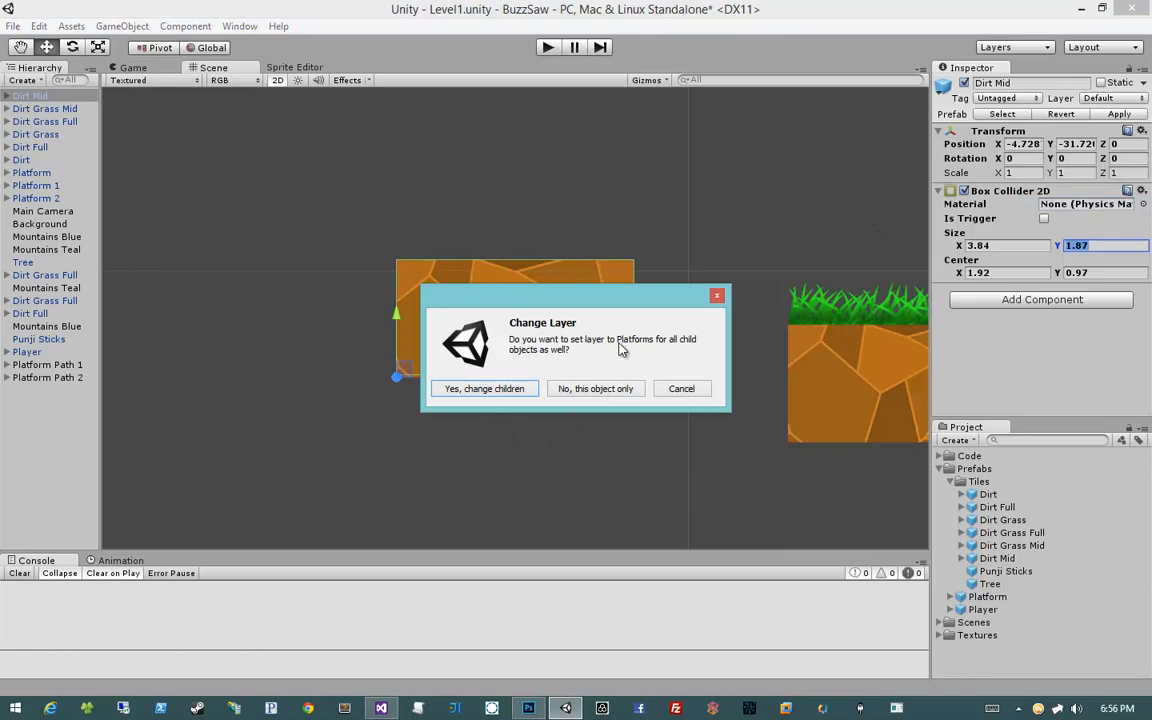
left_click(472, 388)
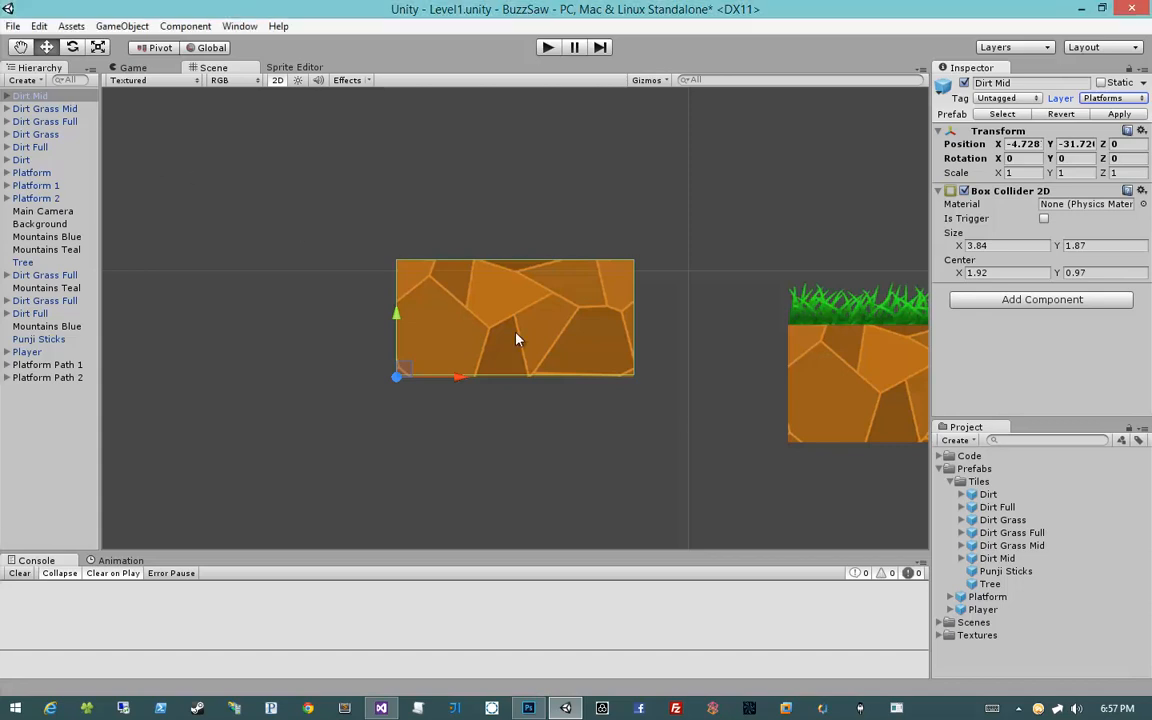
- Try scaling the Dirt Mid parent object to X 1.575 and Y 1.2125 to test how its collider follows
left_click(443, 370)
left_click(56, 97)
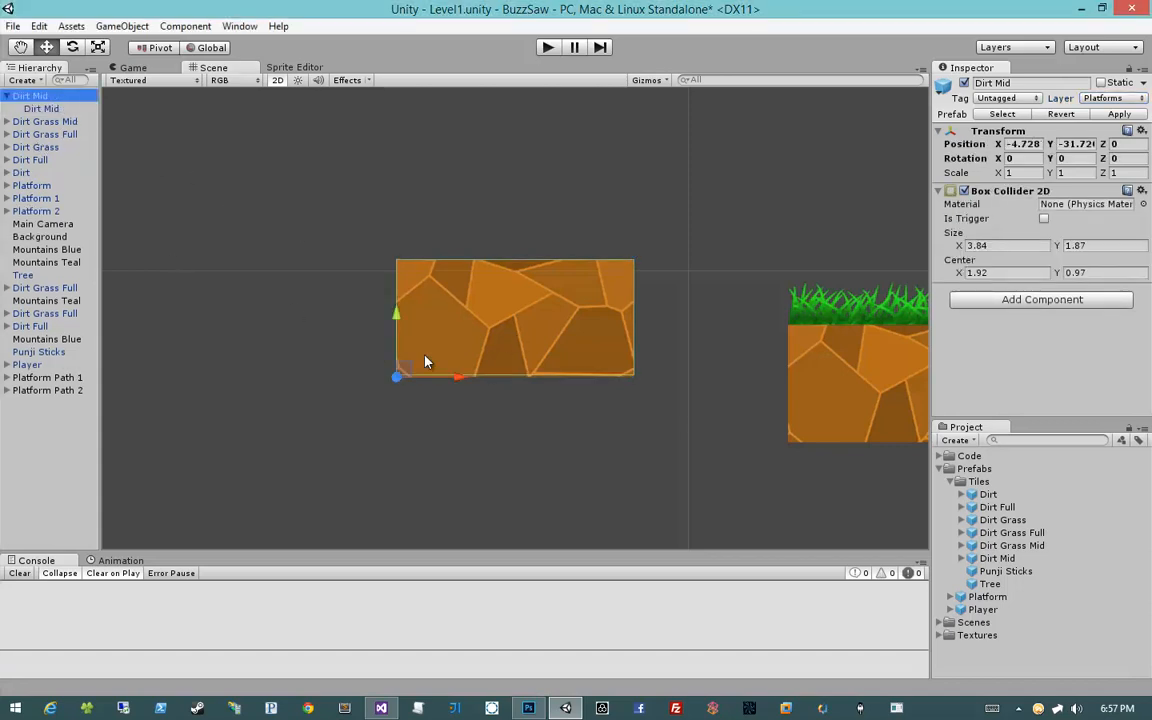
key("r")
left_click_drag(461, 377, 495, 350)
mouse_move(396, 313)
left_mouse_down()
mouse_move(397, 367)
mouse_move(397, 312)
left_mouse_up()
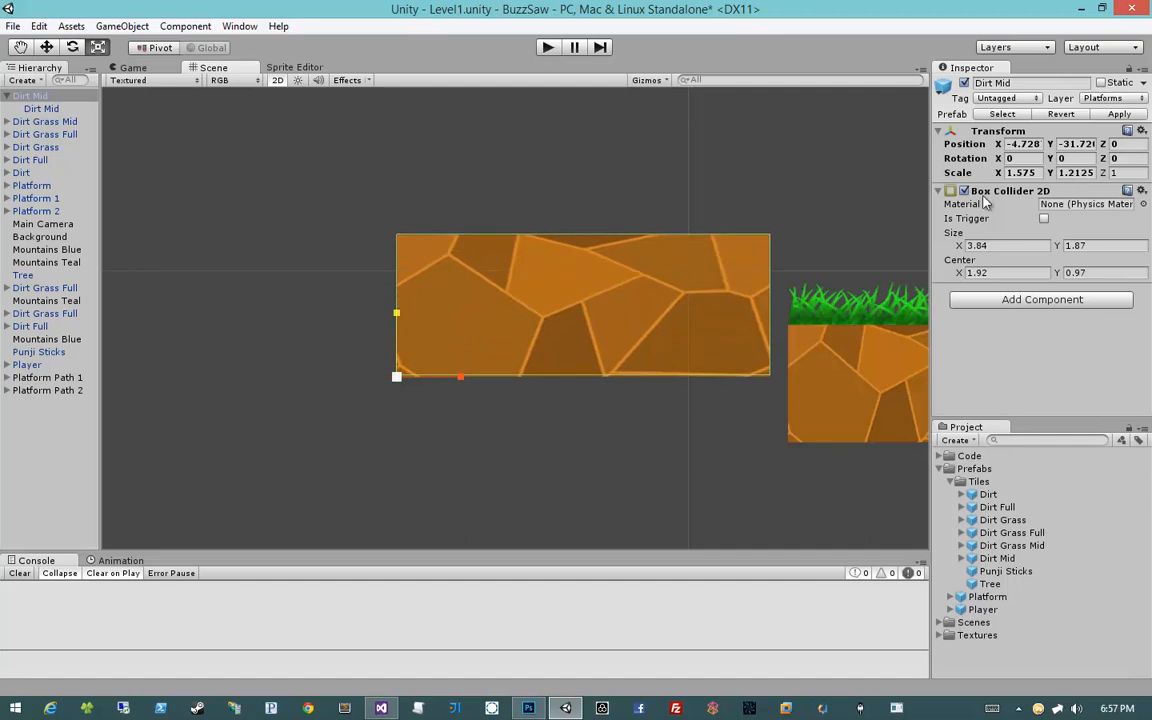
- Reset the Dirt Mid parent object's scale to X 1 and Y 1
left_click(1022, 144)
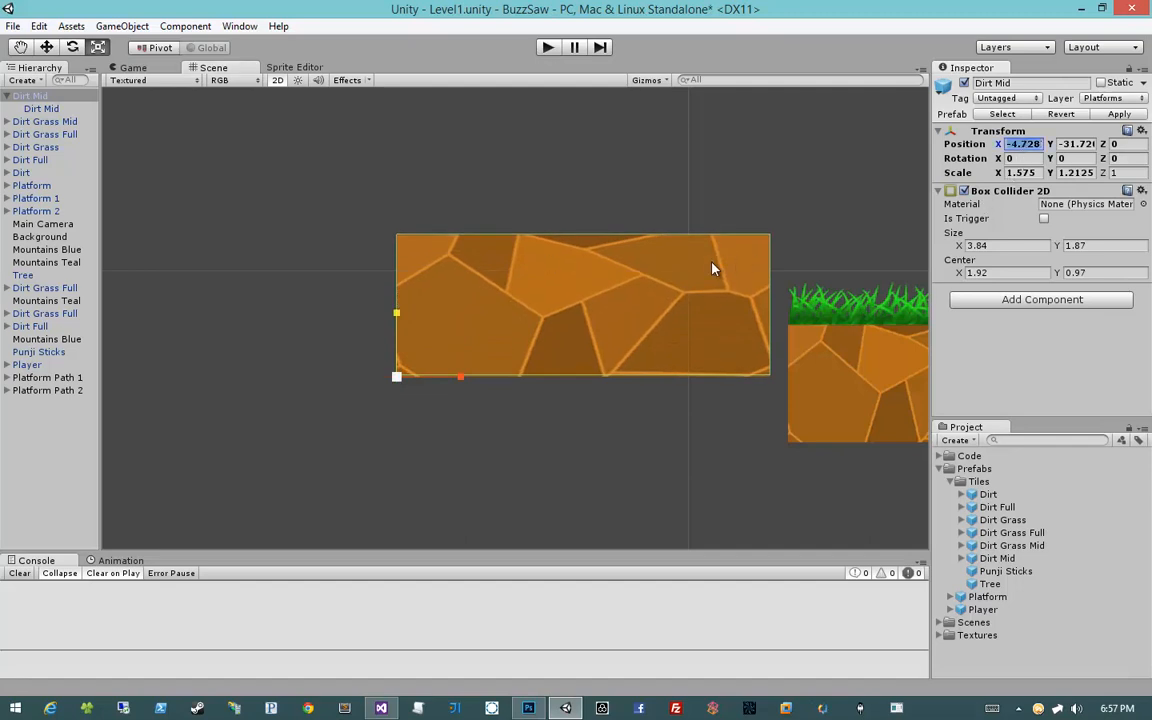
key("Tab")
key("Tab")
key("Tab")
key("Tab")
key("Tab")
key("Tab")
key("Tab")
key("Tab")
type("1")
key("Tab")
type("11")
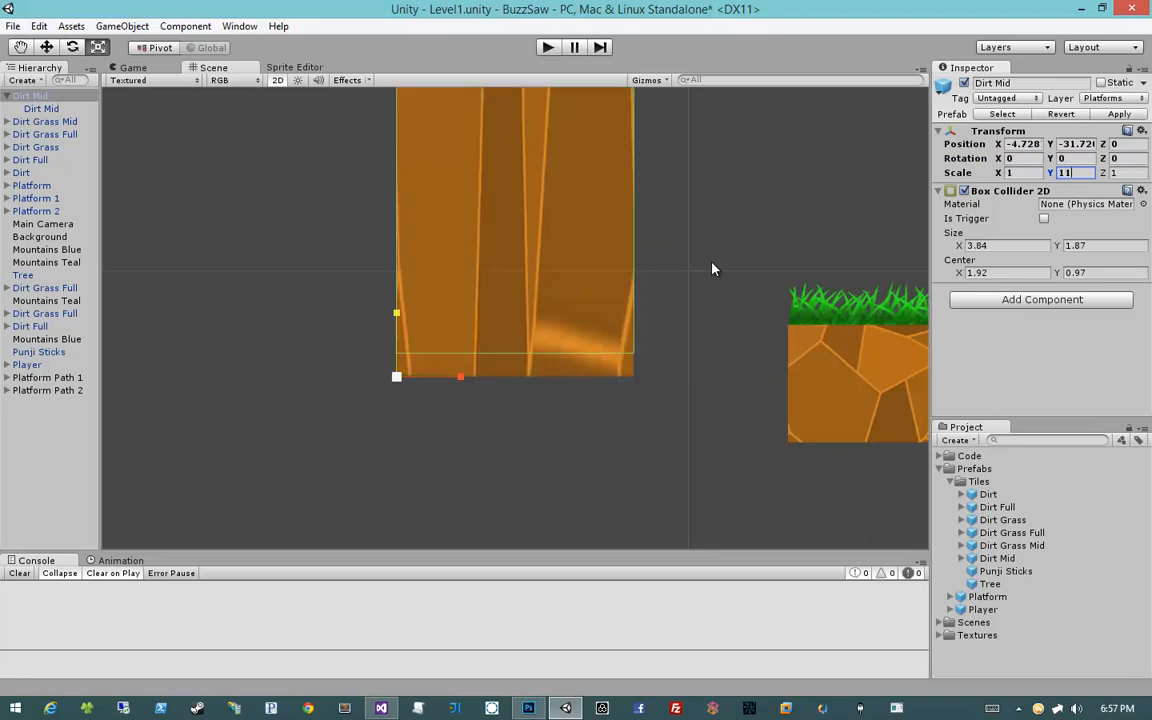
key("BackSpace")
left_click(715, 262)
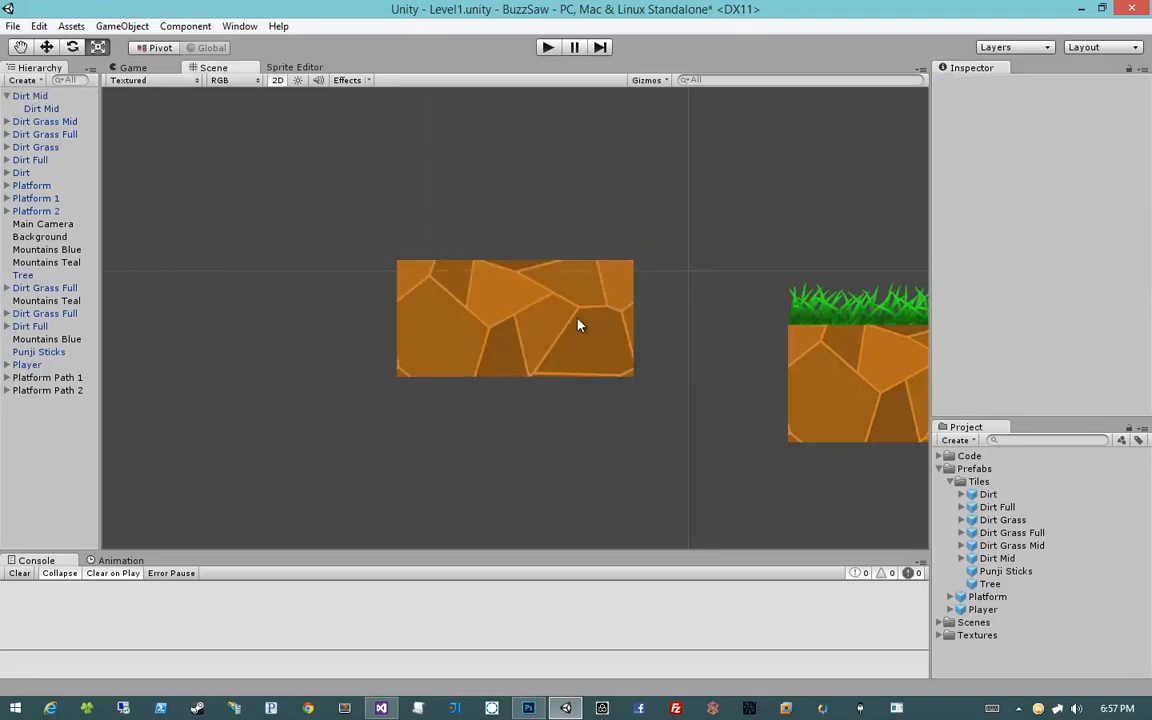
- Apply the Dirt Mid changes to its prefab and delete the tile instance from the scene
left_click(578, 325)
middle_click_drag(674, 316, 613, 340)
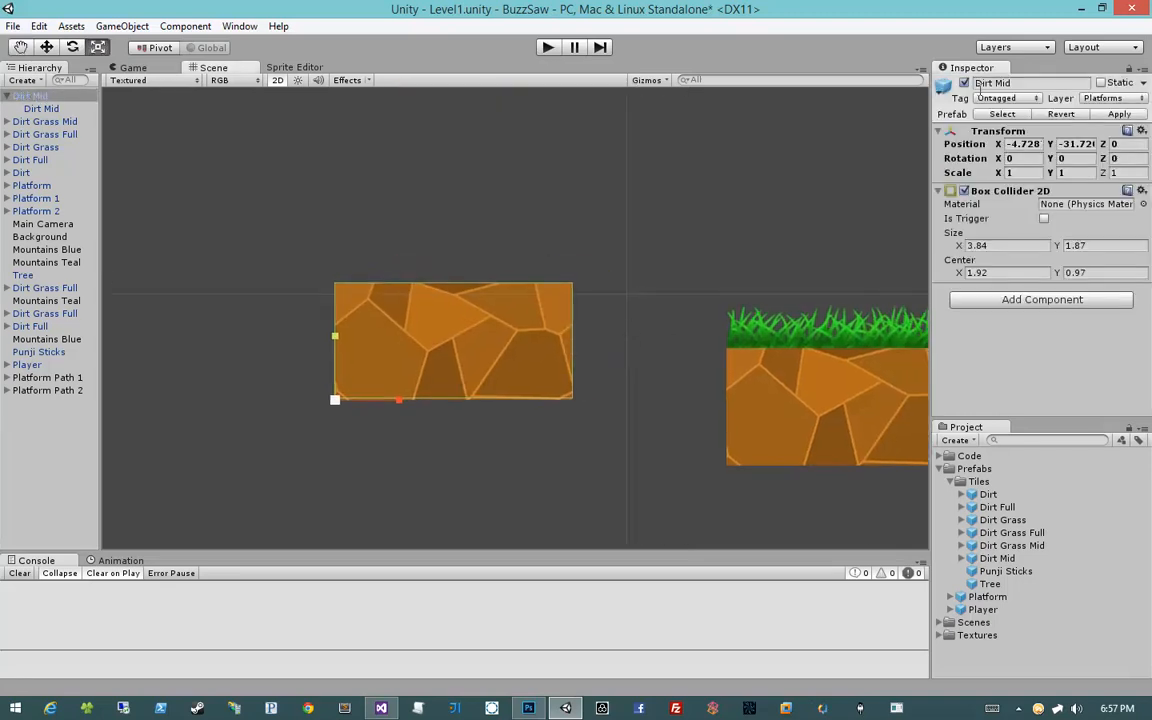
left_click(1131, 114)
left_click(450, 306)
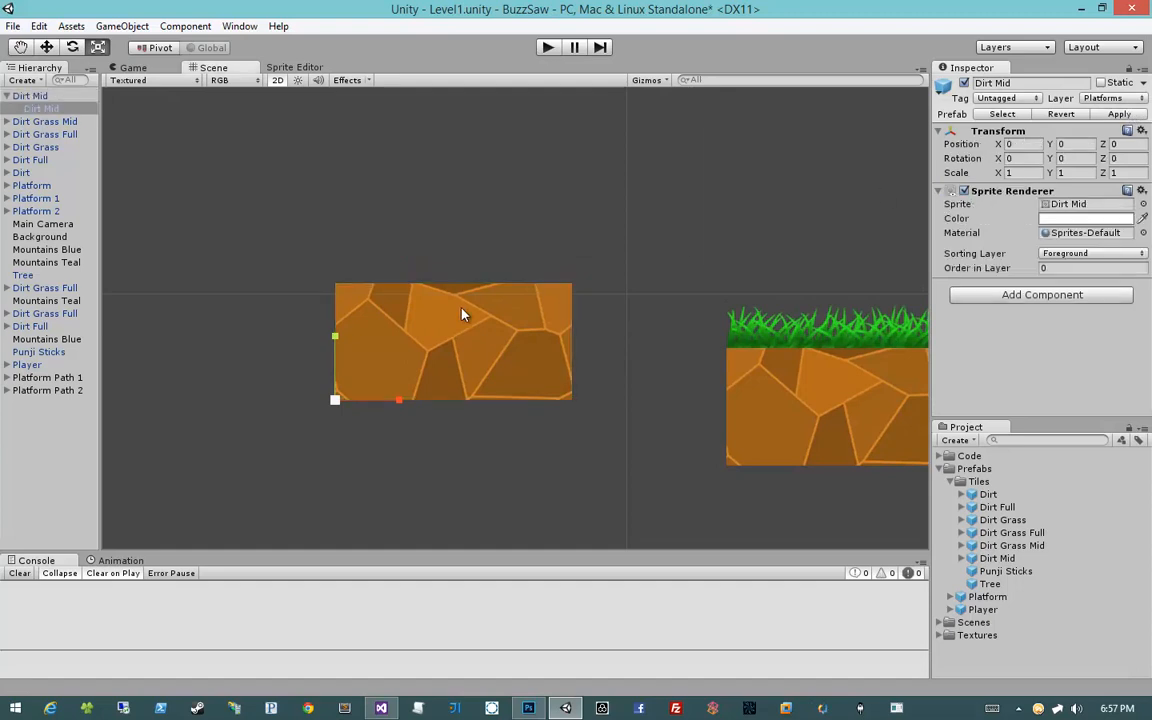
left_click(54, 97)
key("Delete")
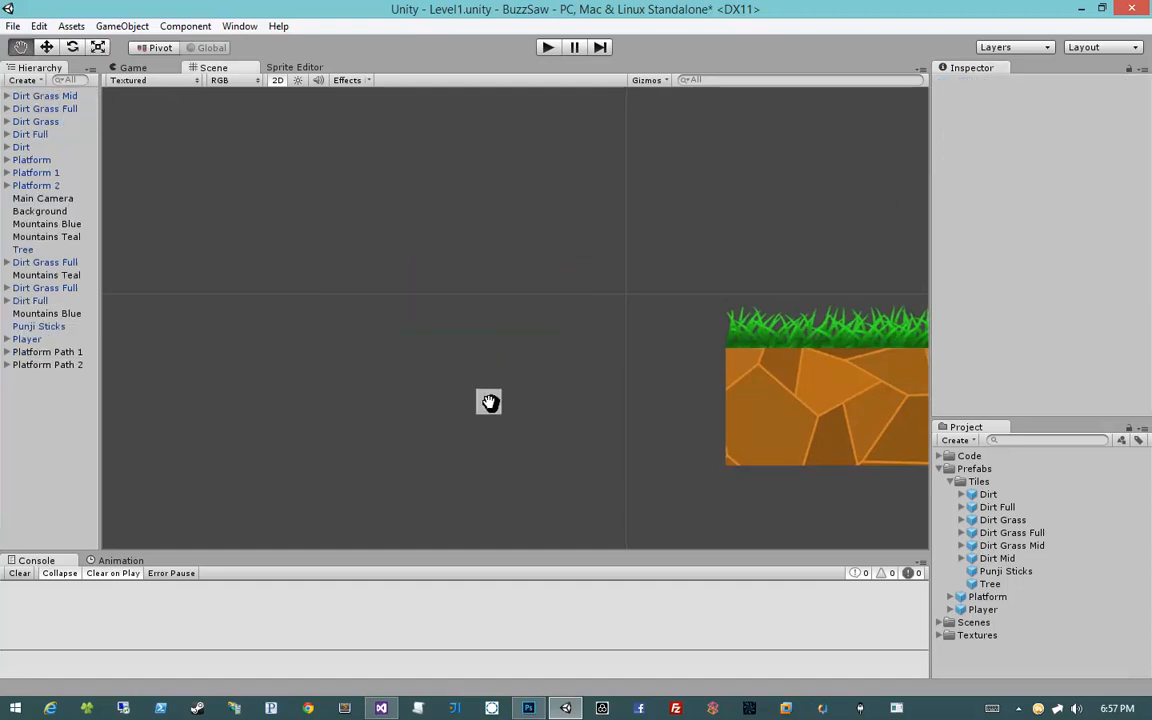
- Set the size of the Dirt Grass Mid tile's 2D box collider to X 3.84 and Y 1.87
middle_click_drag(490, 402, 286, 374)
left_click(646, 354)
middle_click_drag(758, 398, 701, 376)
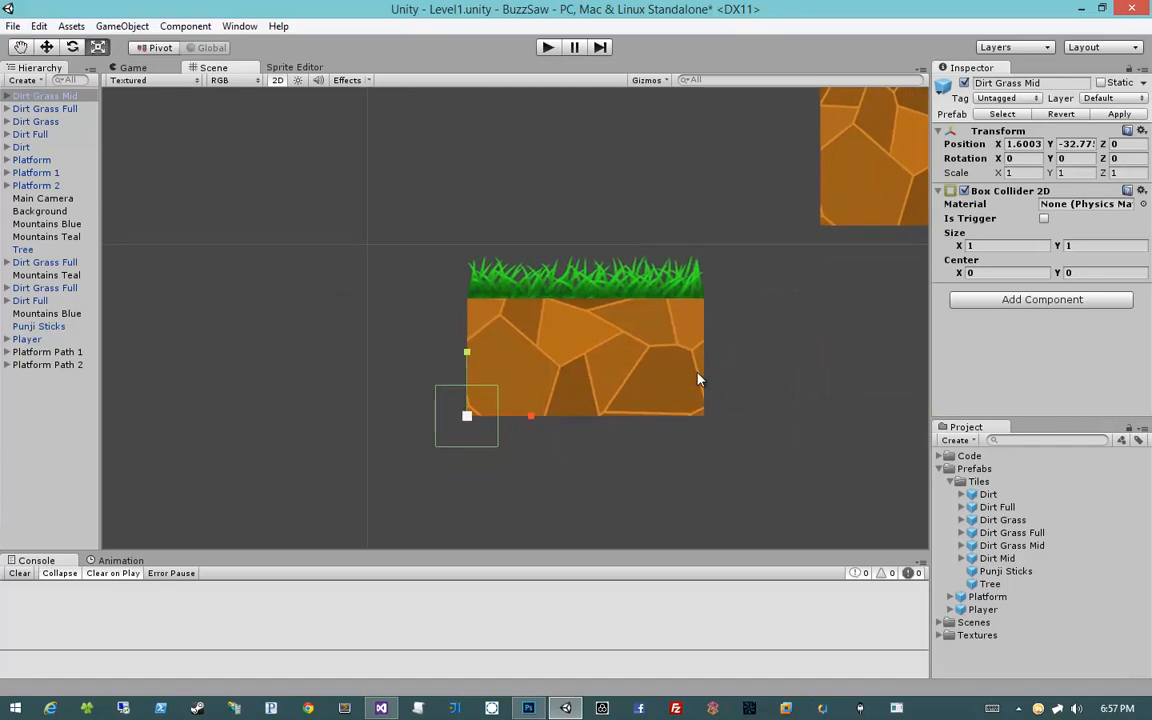
scroll(699, 378, "down", 5)
right_click_drag(697, 378, 684, 442)
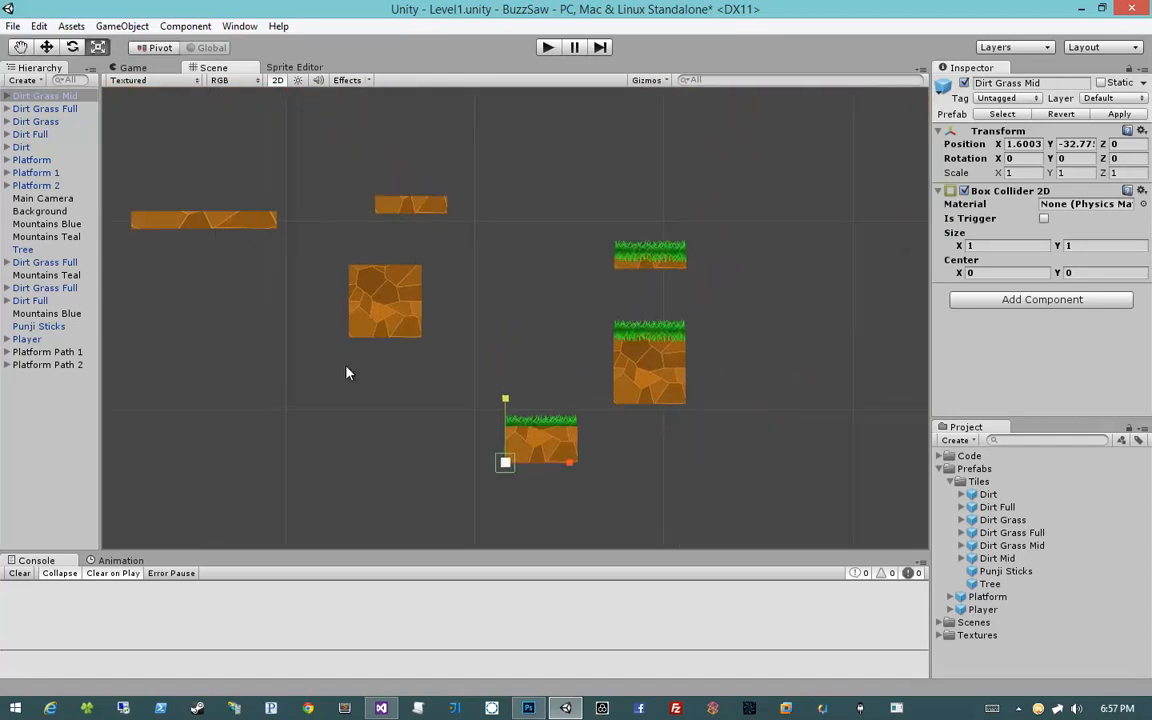
scroll(591, 432, "up", 4)
middle_click_drag(591, 432, 591, 289)
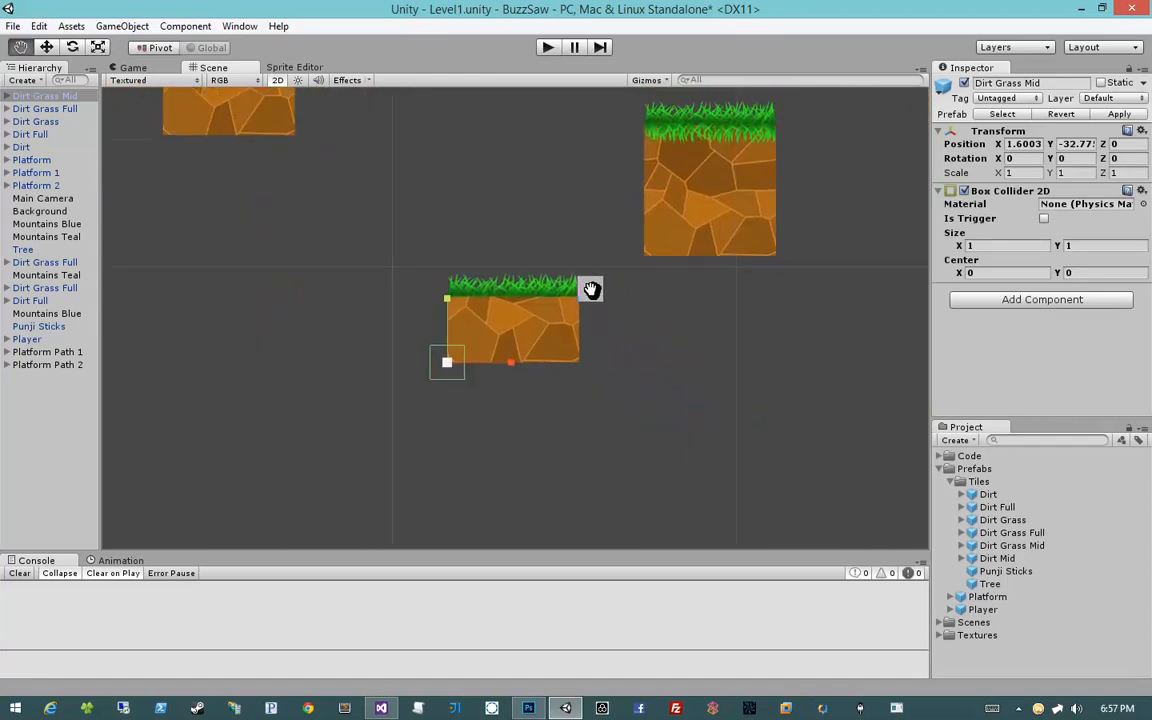
left_click(982, 246)
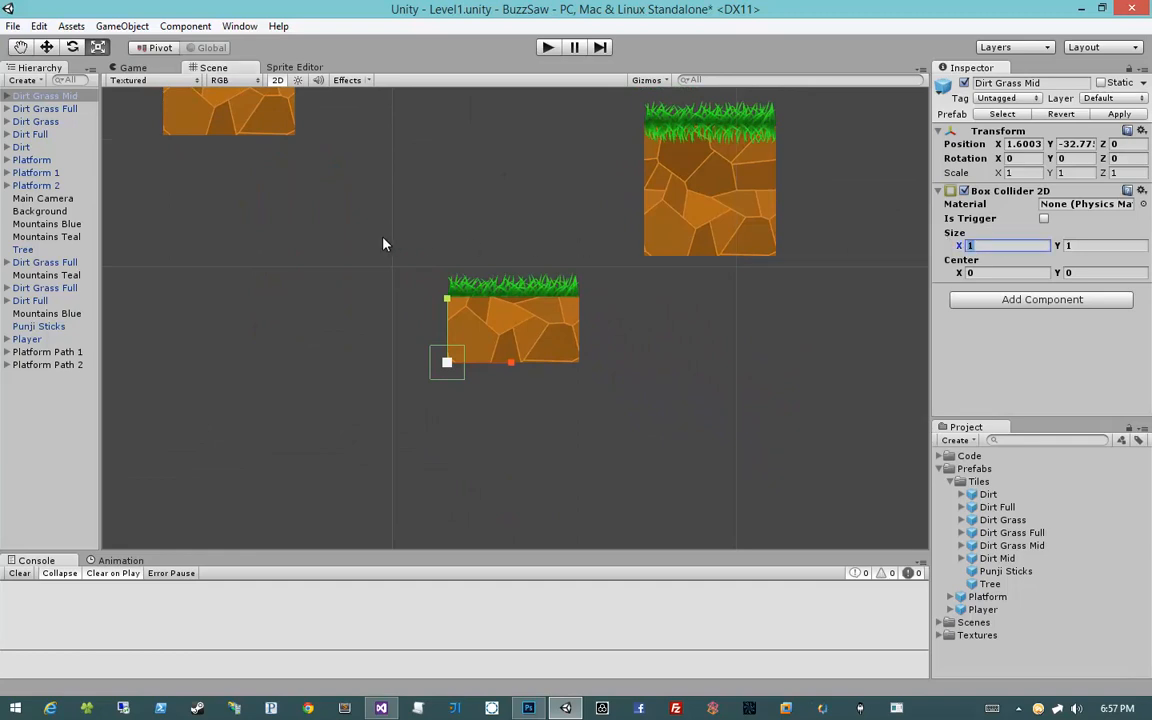
type("4")
key("BackSpace")
type("3.8")
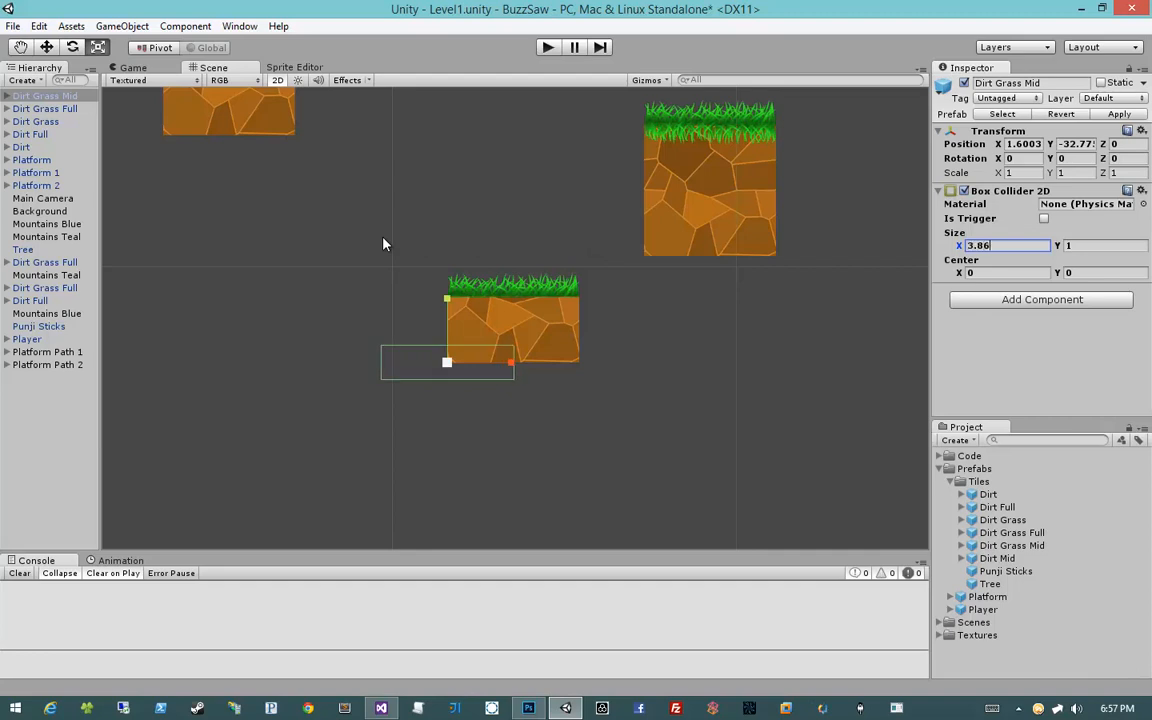
type("4")
key("Tab")
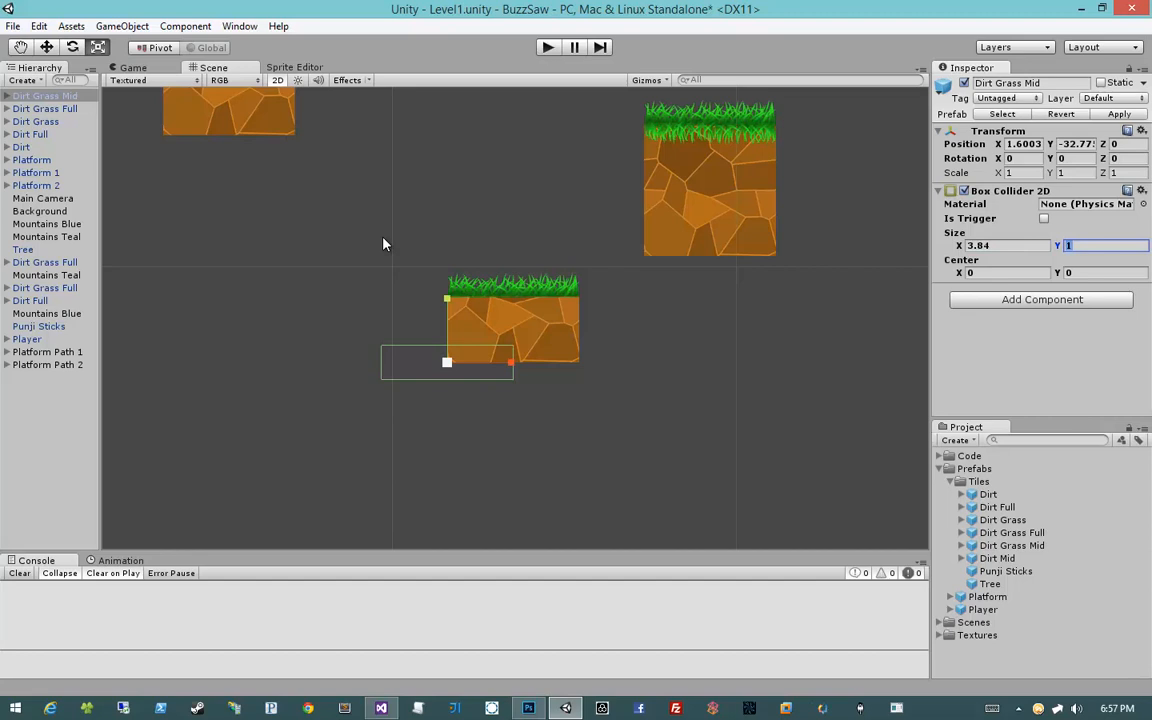
type("1.87")
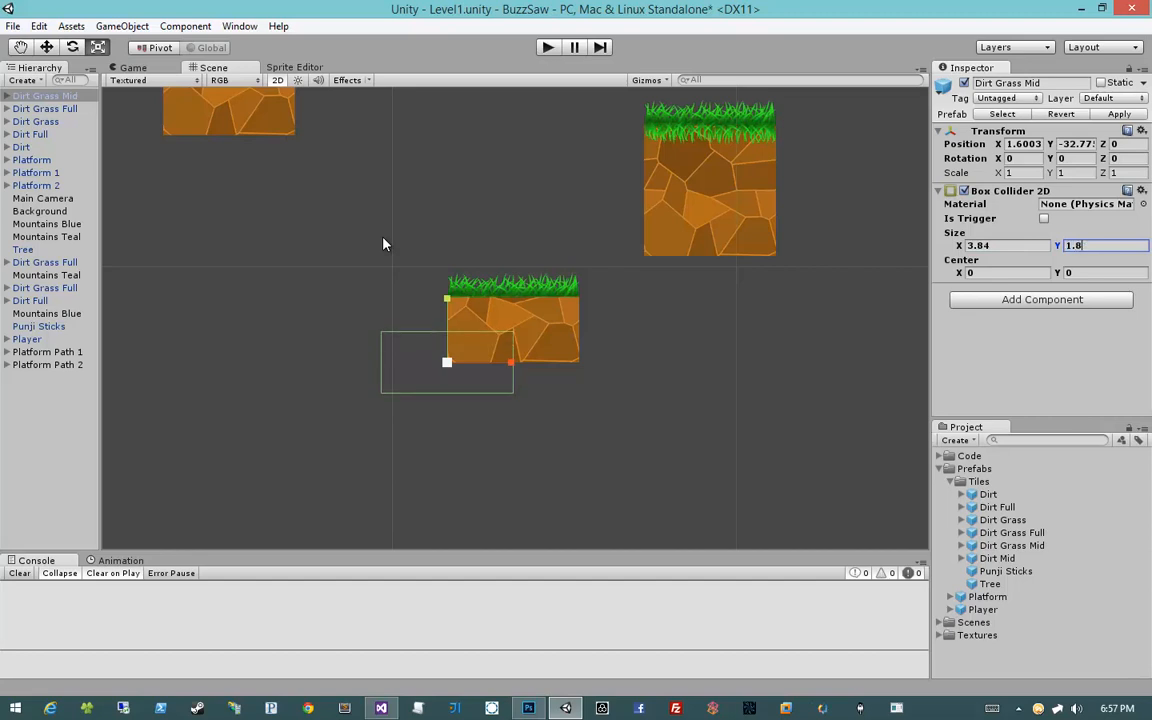
- Center the Dirt Grass Mid collider at X 1.92 and Y 0.99, and fine-tune its Y size to 1.93
key("Tab")
key("Tab")
type("1.82")
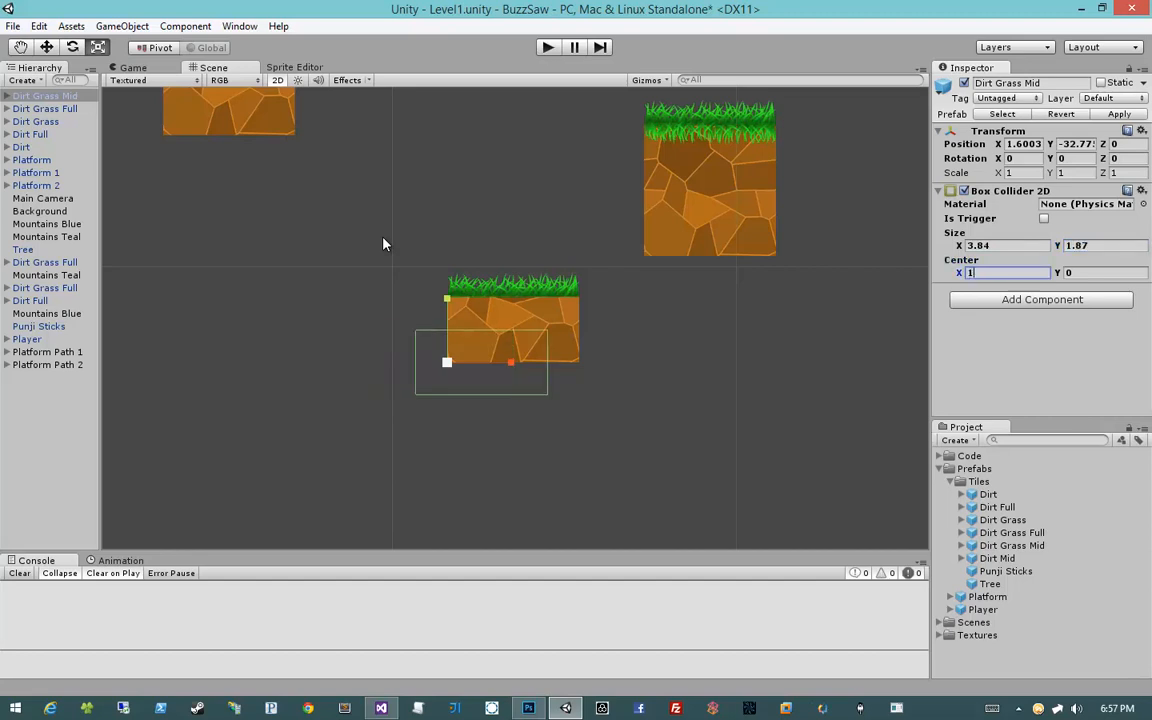
key("BackSpace")
key("BackSpace")
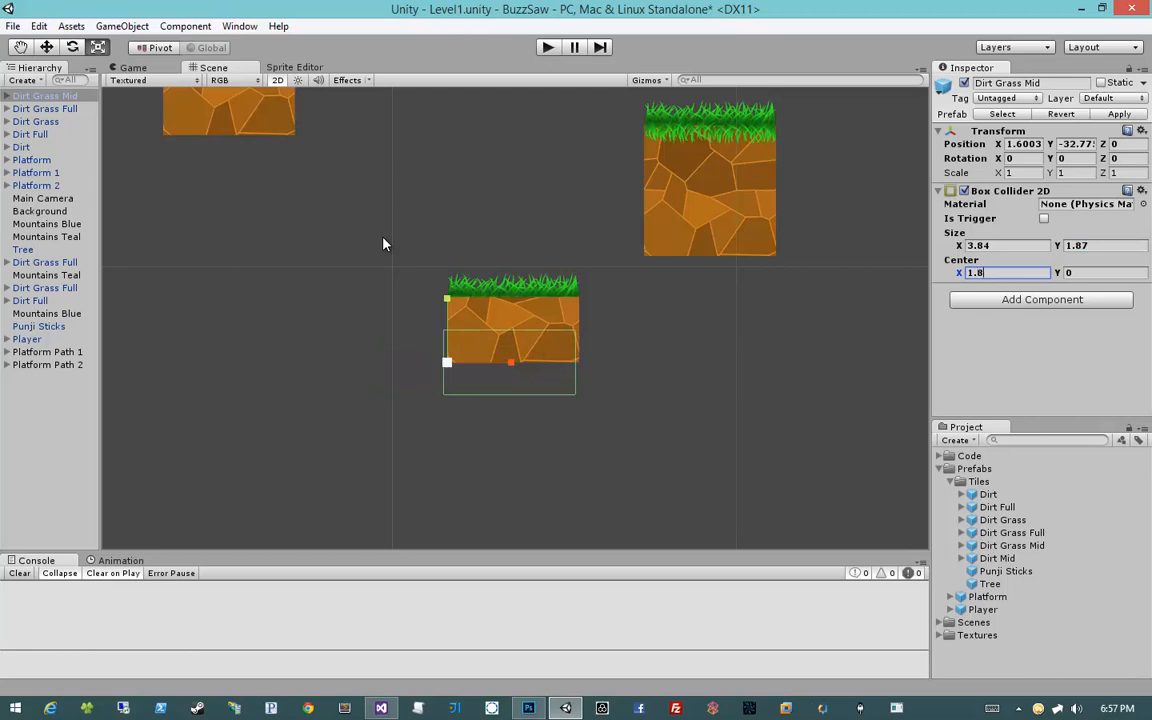
type("92")
key("Tab")
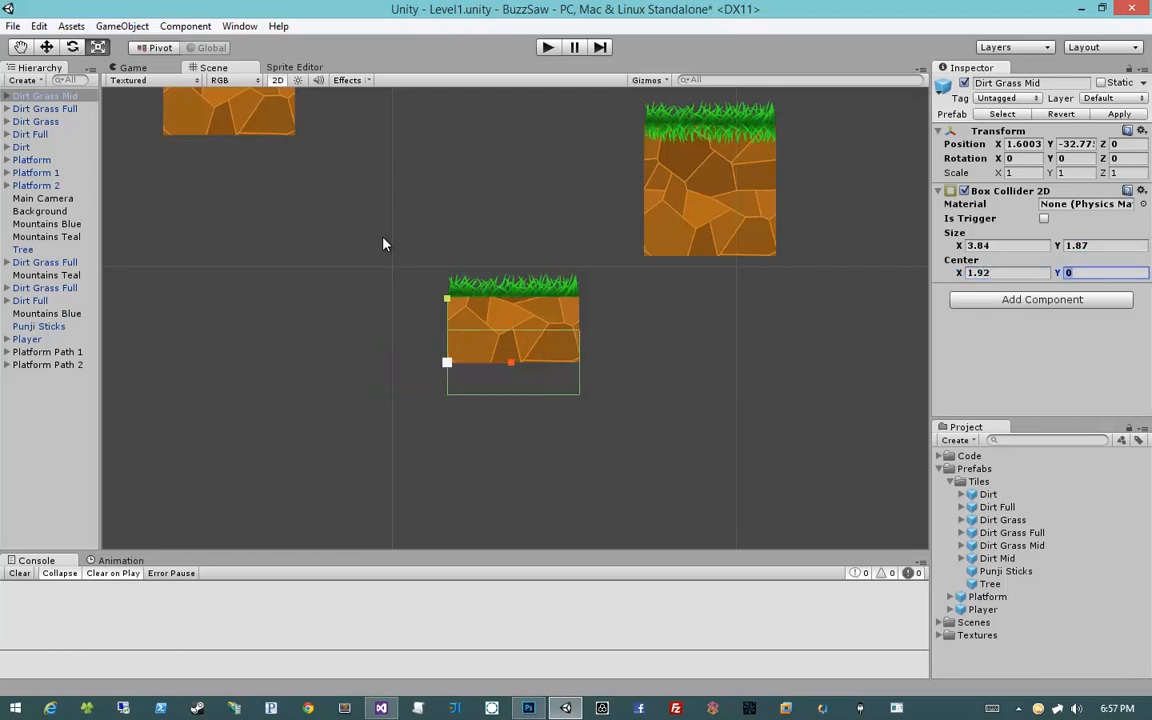
type("0.97")
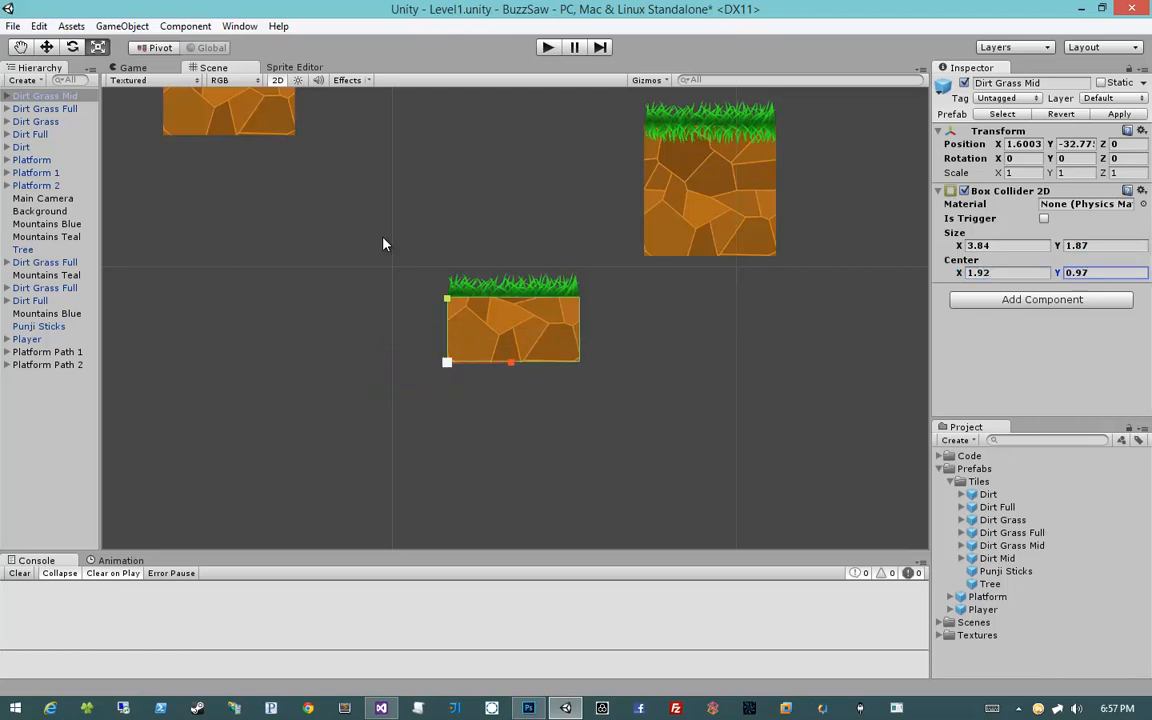
scroll(383, 243, "up", 6)
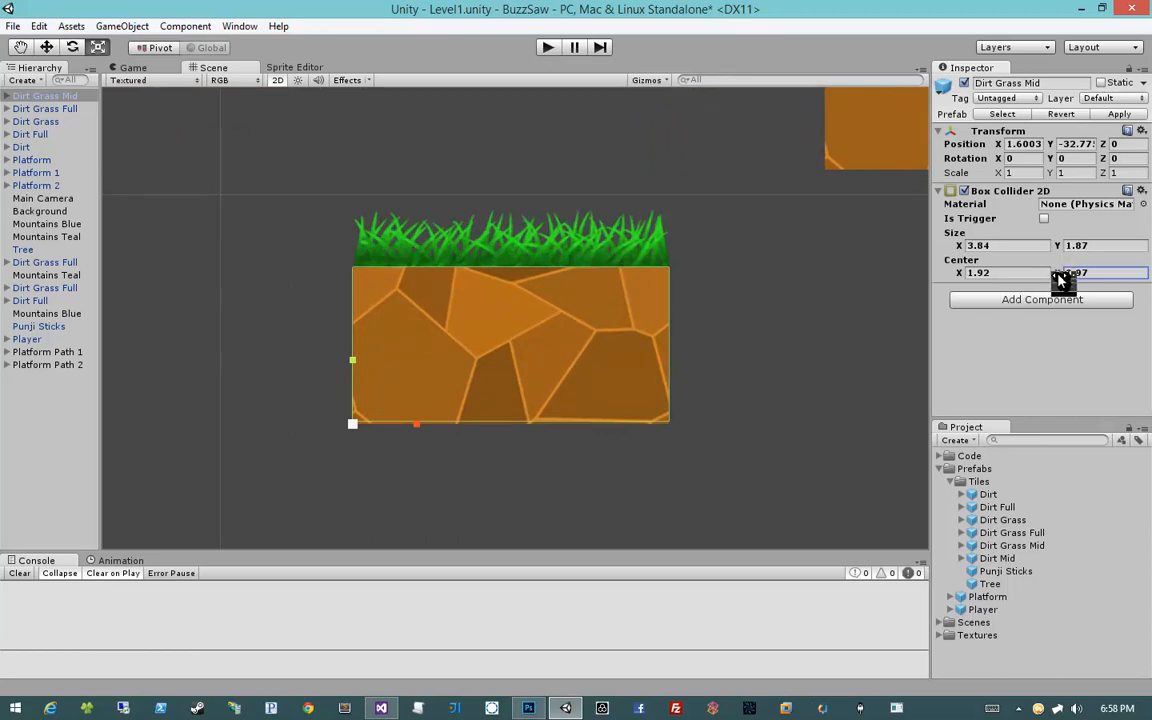
mouse_move(1064, 280)
left_mouse_down()
mouse_move(1060, 244)
mouse_move(1053, 277)
left_mouse_up()
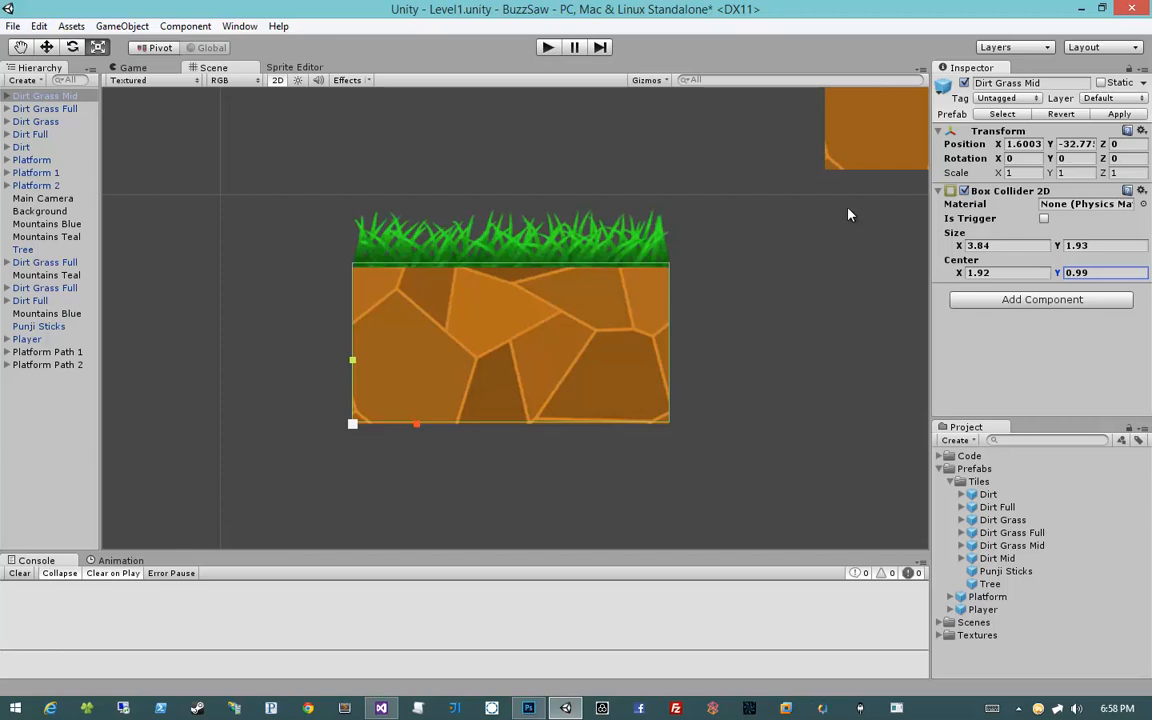
- Assign the Platforms layer to Dirt Grass Mid and its child objects, and apply the changes to its prefab
left_click(1110, 98)
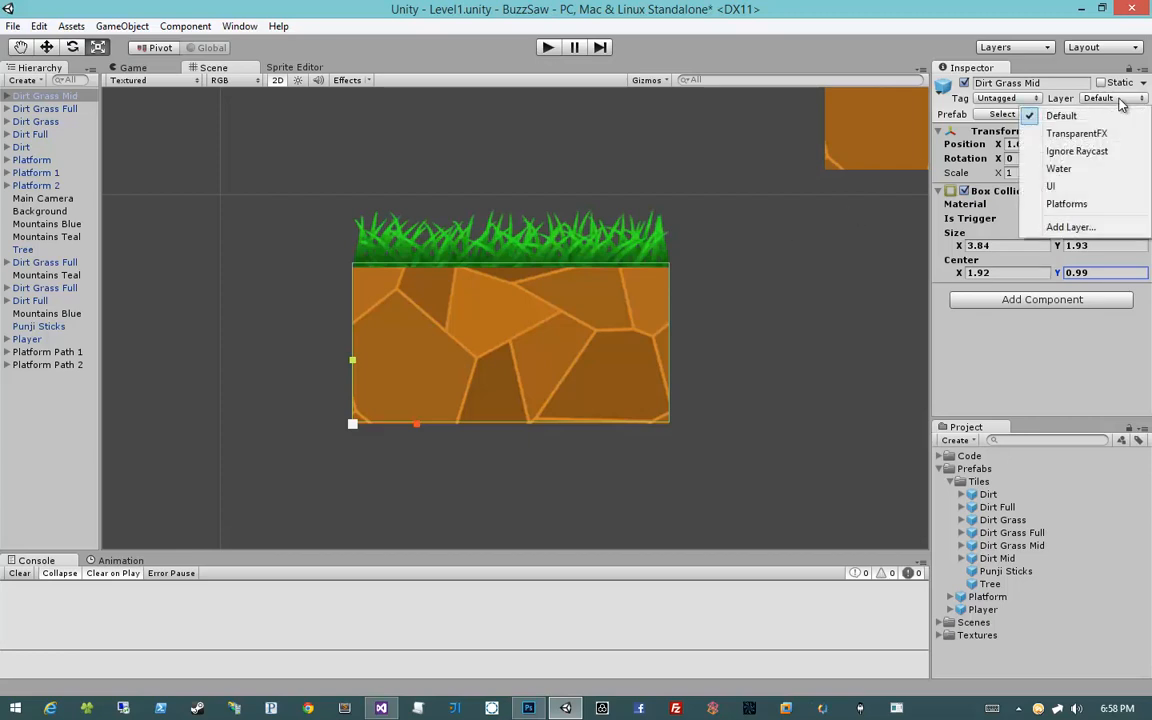
left_click(1077, 205)
left_click(482, 389)
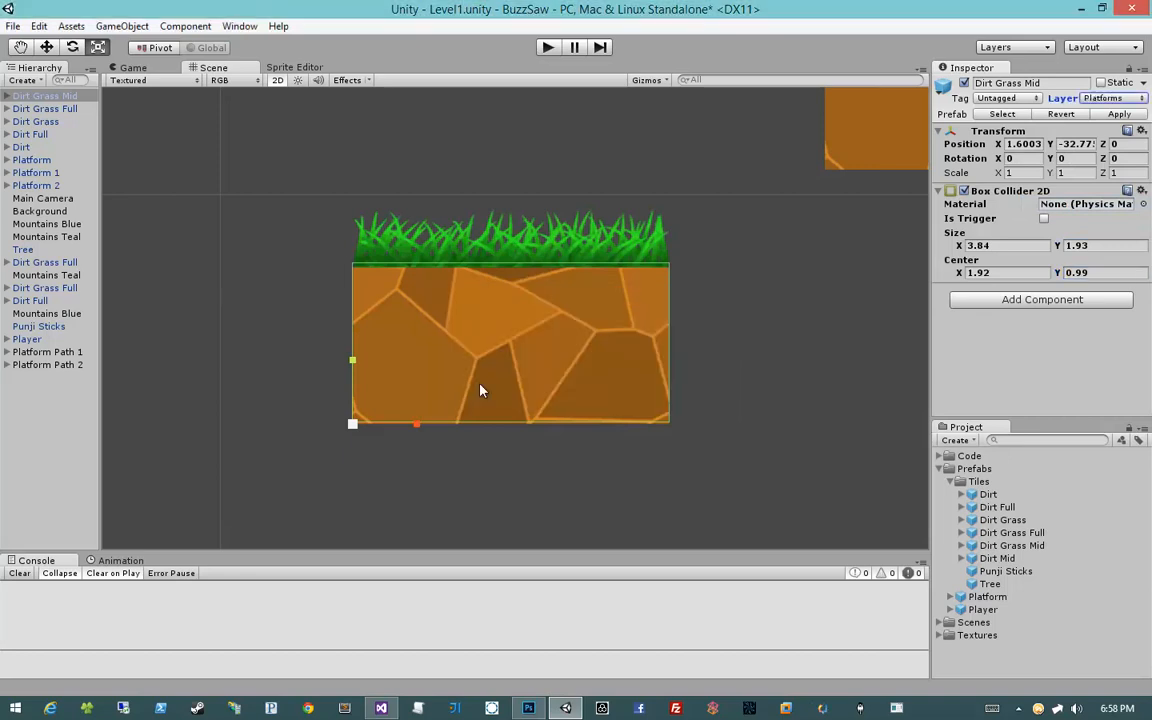
left_click(1118, 114)
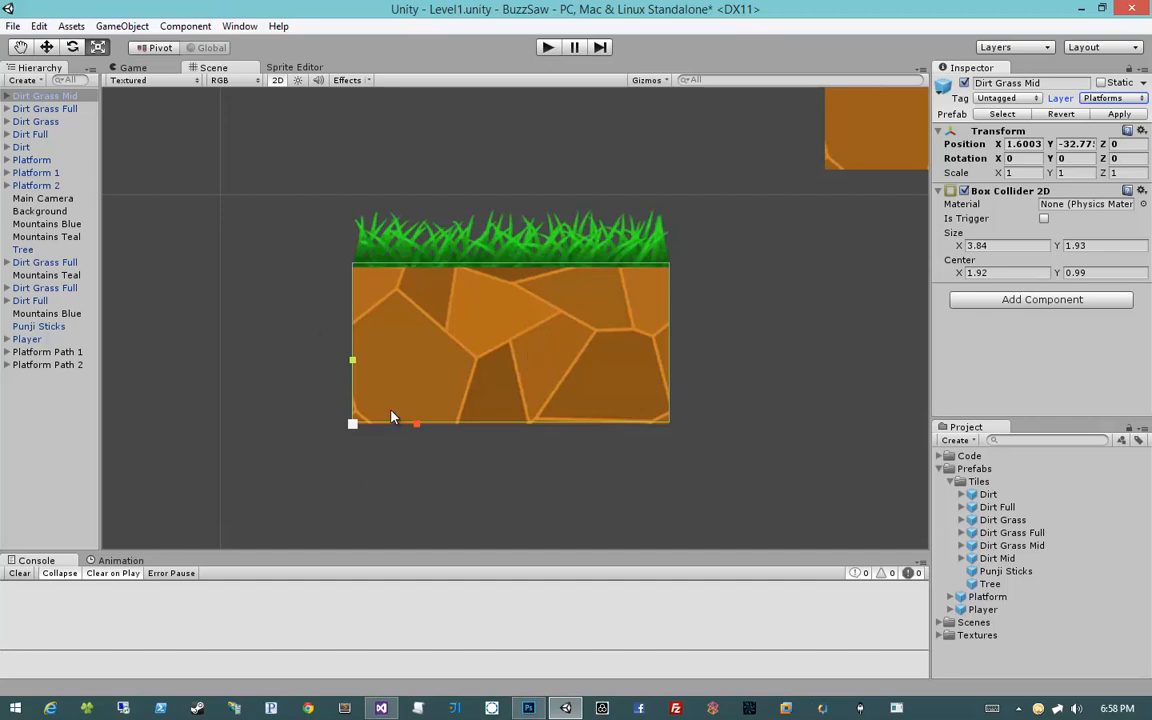
- Try scaling the Dirt Grass Mid tile to about X 1.52 and Y 0.97 to test how its collider follows
left_click_drag(415, 423, 442, 423)
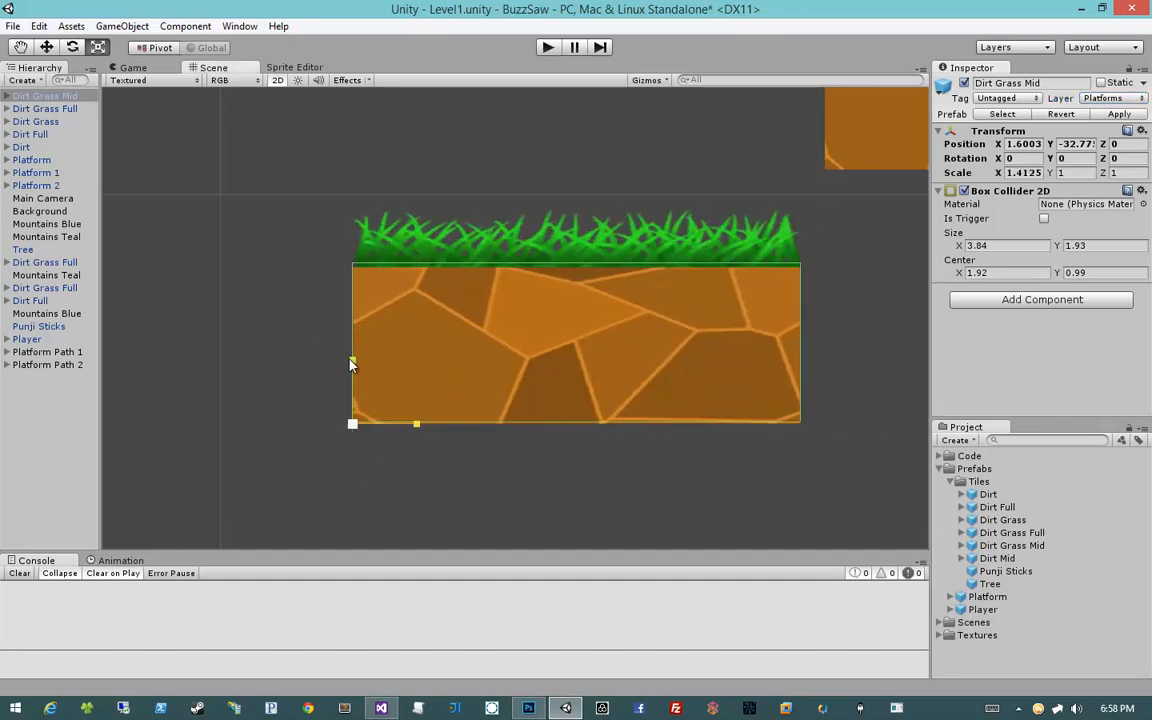
mouse_move(350, 364)
left_mouse_down()
mouse_move(352, 266)
mouse_move(350, 382)
mouse_move(340, 343)
left_mouse_up()
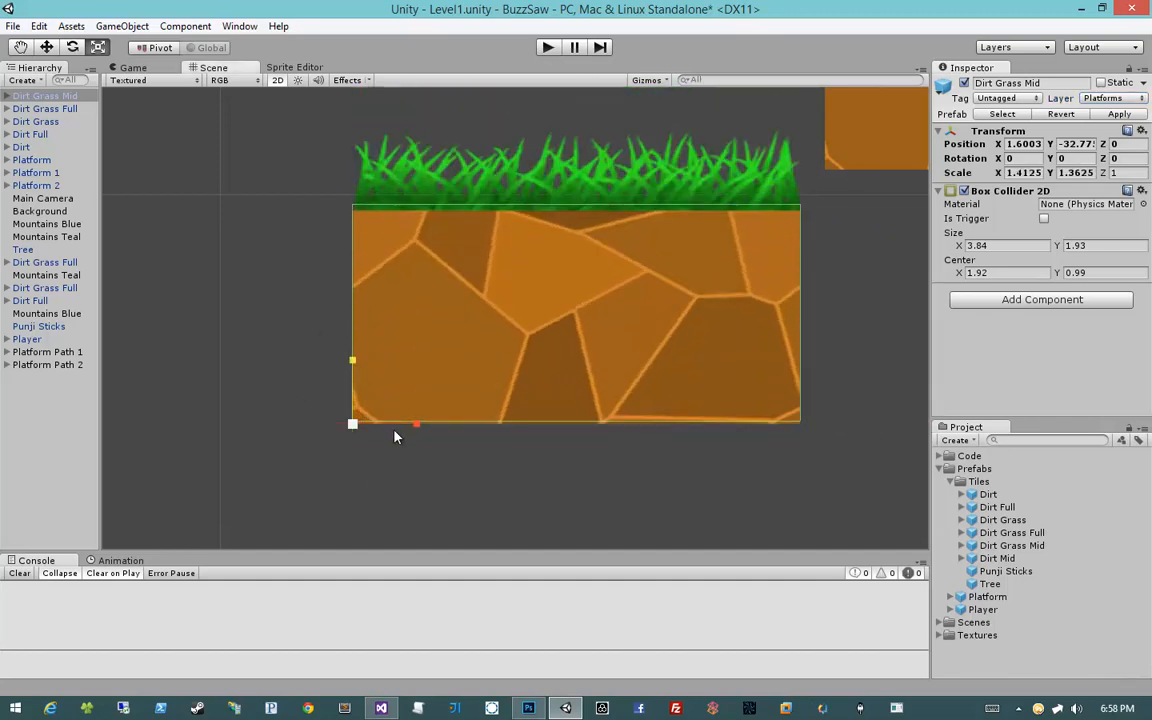
left_click_drag(417, 425, 419, 424)
mouse_move(352, 362)
left_mouse_down()
mouse_move(352, 324)
mouse_move(346, 410)
mouse_move(348, 362)
left_mouse_up()
- Delete the Dirt Grass Mid instance from the scene
left_click(31, 98)
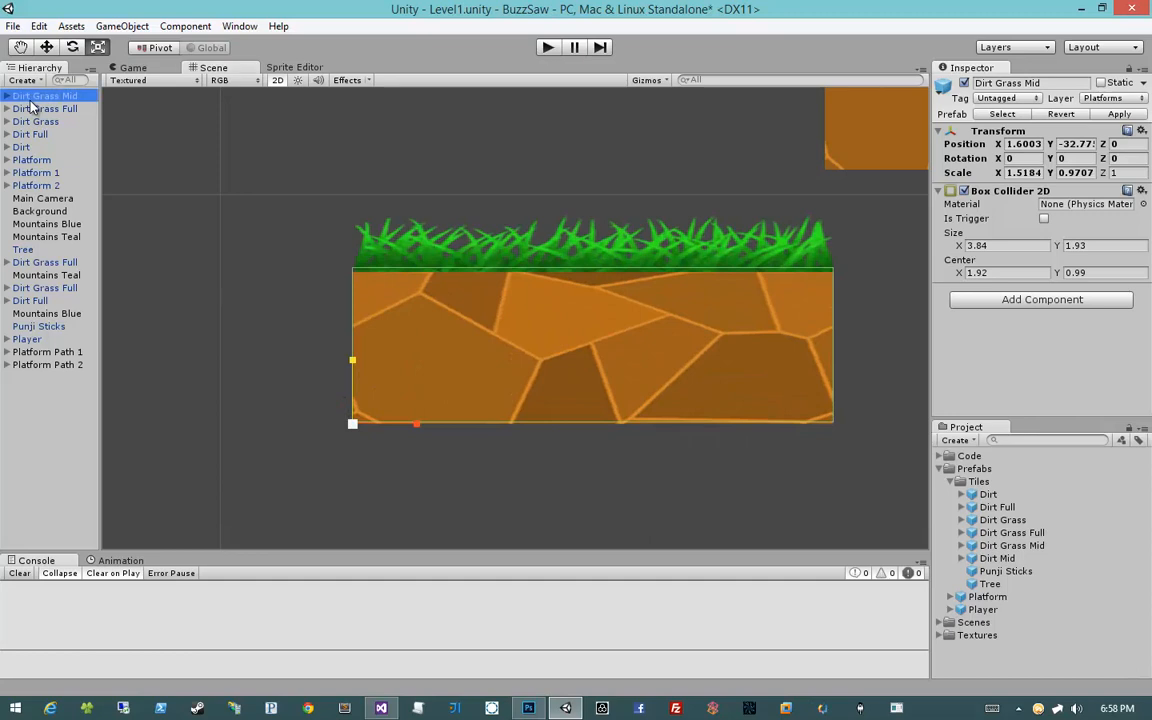
key("Delete")
middle_click_drag(731, 280, 453, 424)
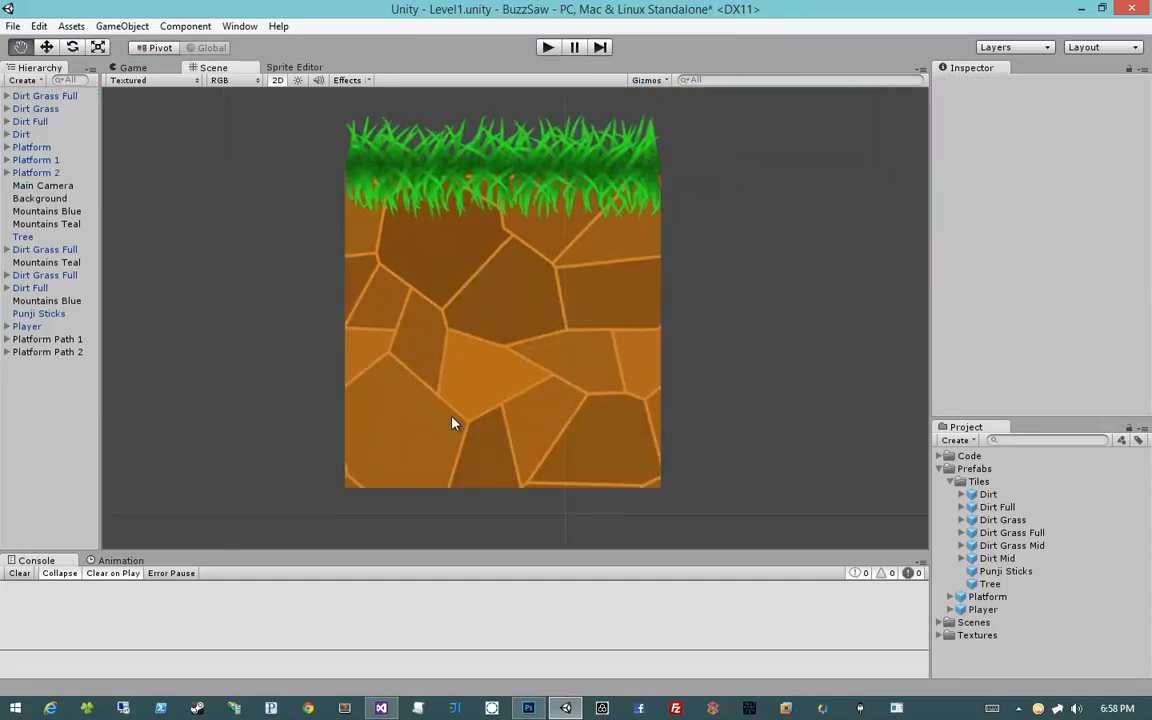
scroll(470, 350, "down", 6)
left_click(479, 327)
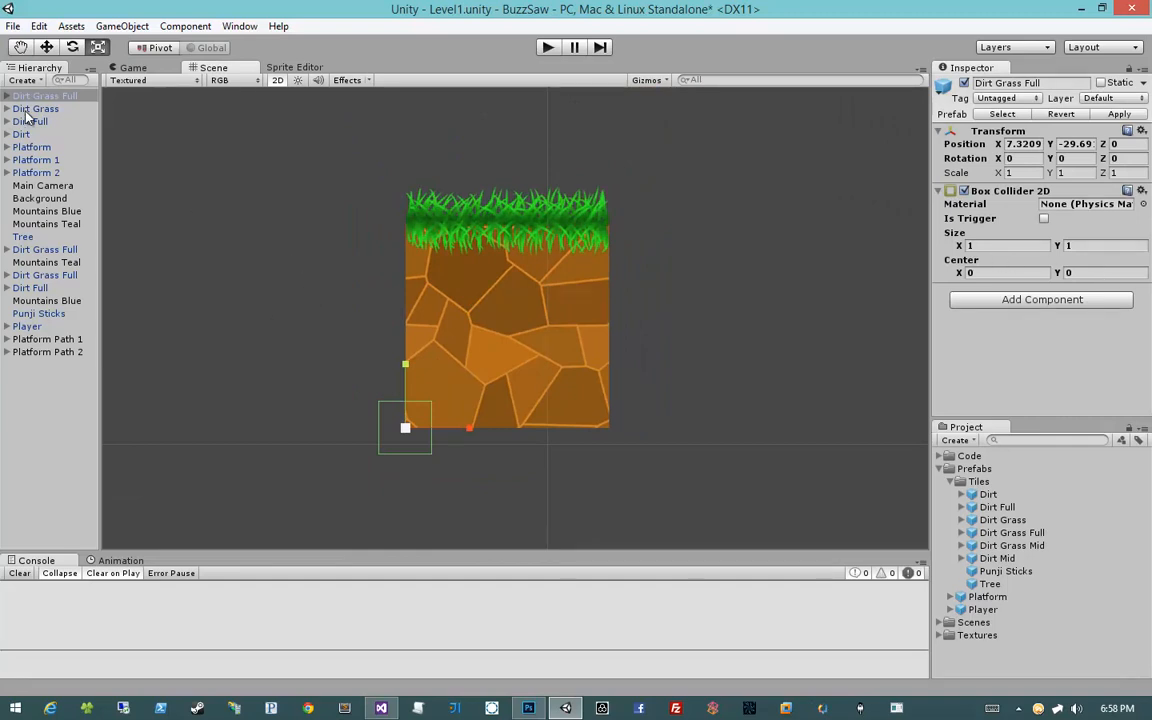
middle_click_drag(388, 298, 460, 319)
scroll(460, 319, "down", 5)
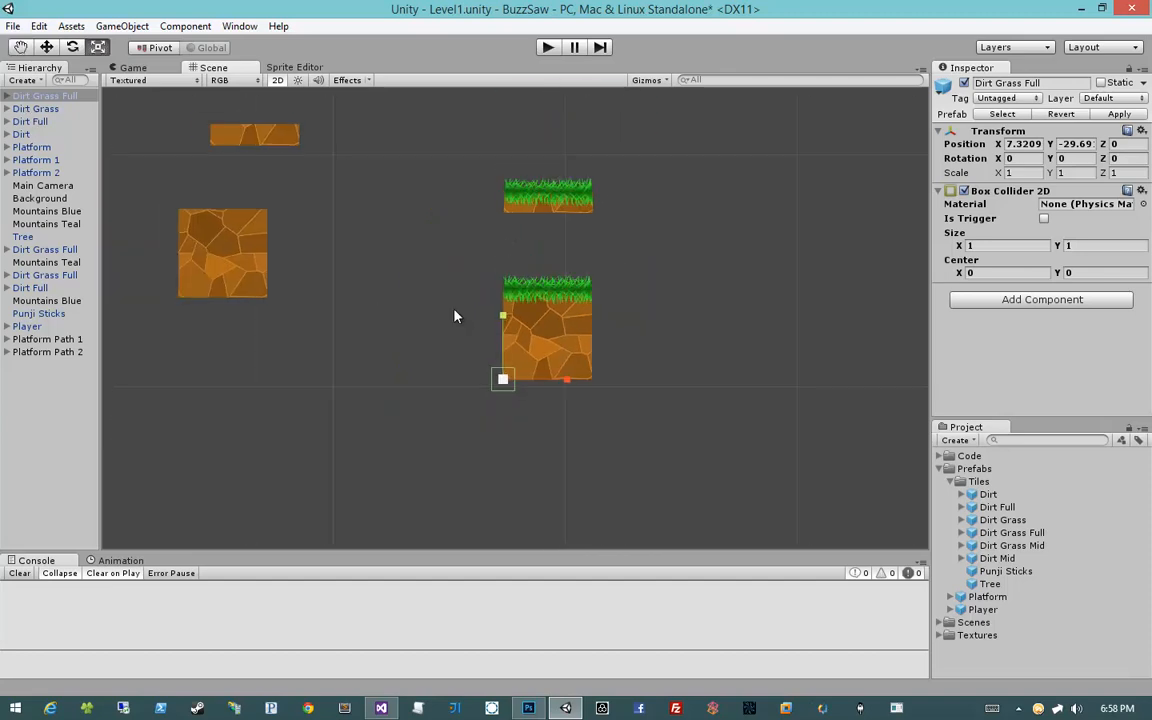
middle_click_drag(363, 284, 536, 375)
left_click(475, 270)
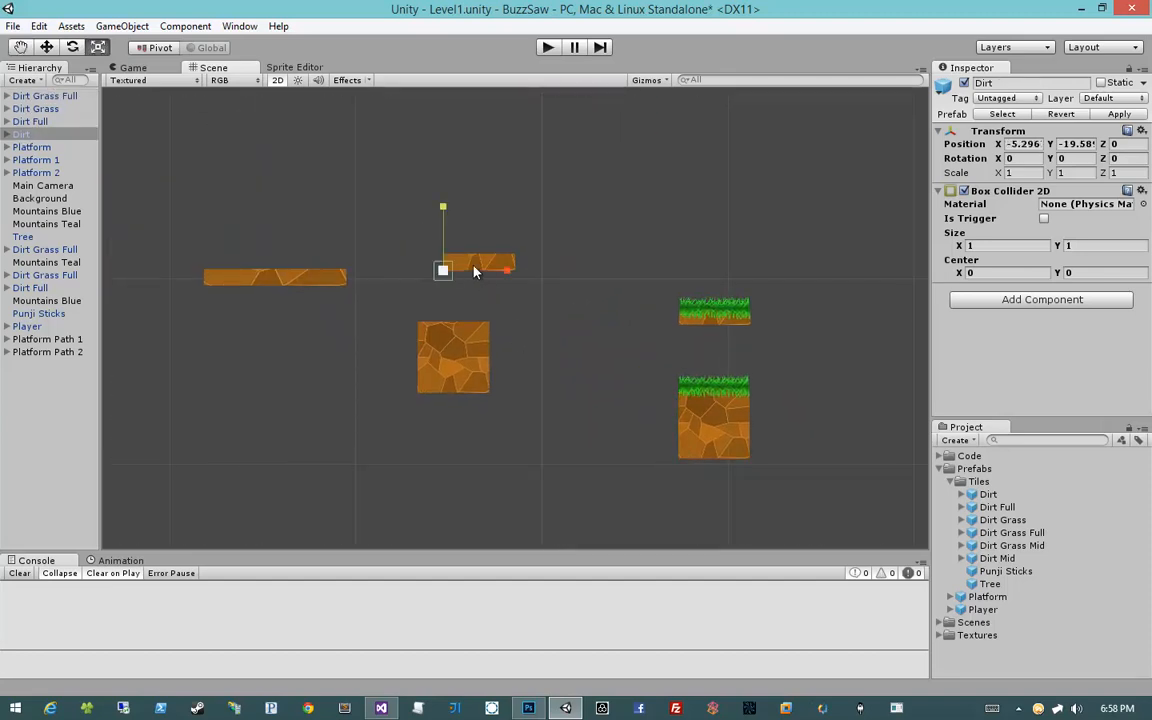
- Set the size of the Dirt Grass tile's 2D box collider to X 3.84 and Y 1.87
left_click(729, 315)
scroll(761, 391, "up", 3)
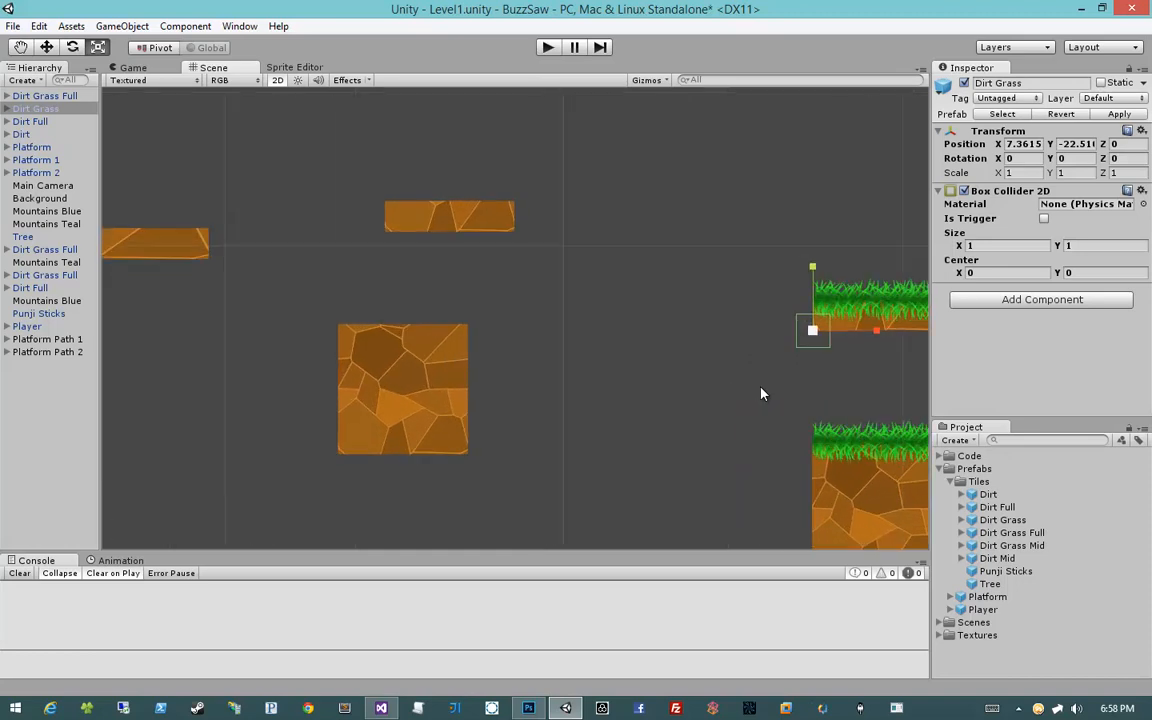
middle_click_drag(761, 391, 458, 375)
scroll(459, 383, "up", 2)
scroll(459, 383, "up", 3)
middle_click_drag(600, 368, 508, 370)
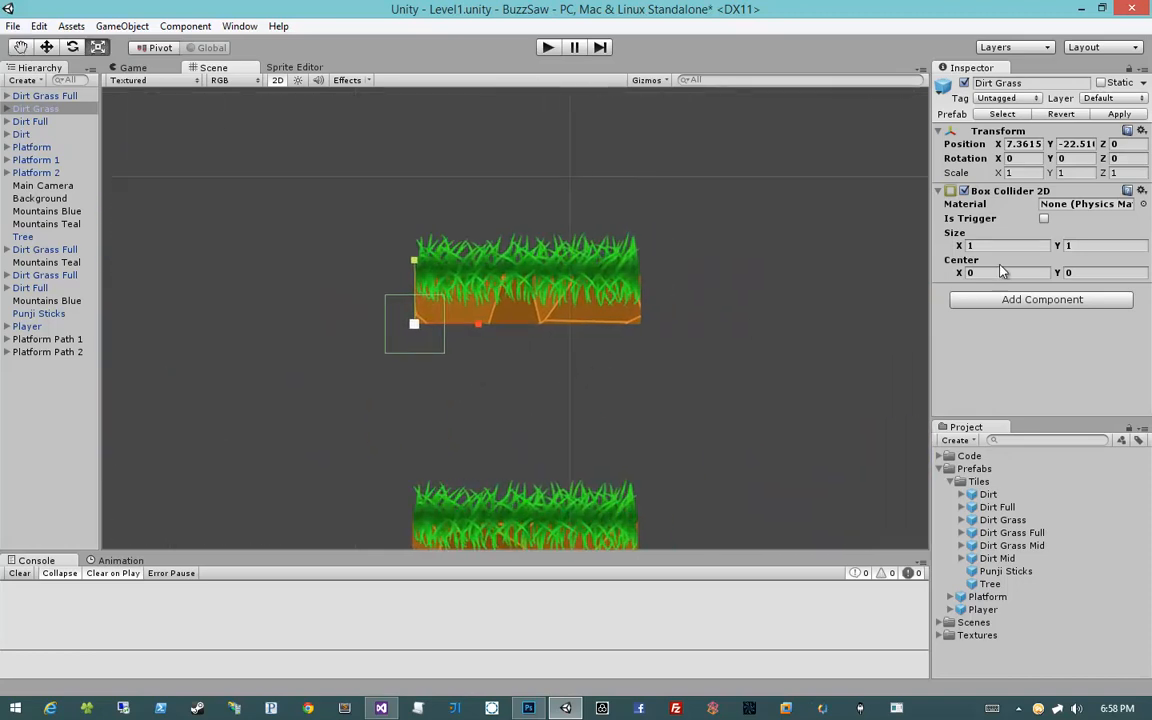
left_click(984, 246)
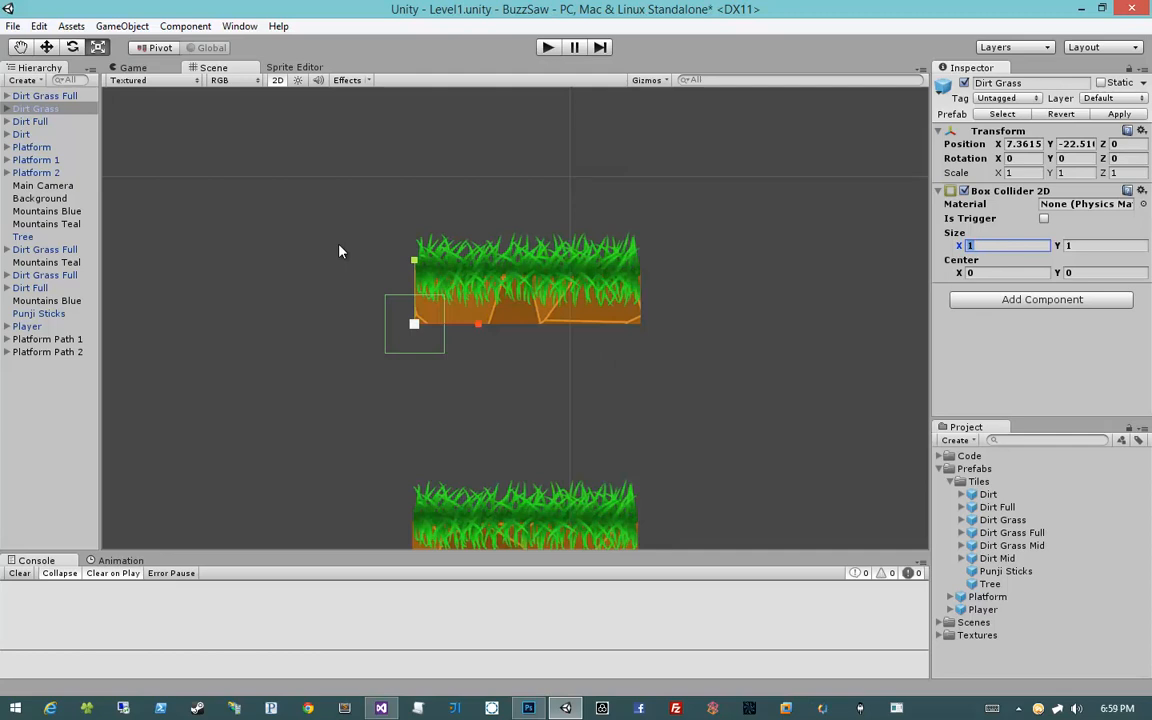
type("3.5")
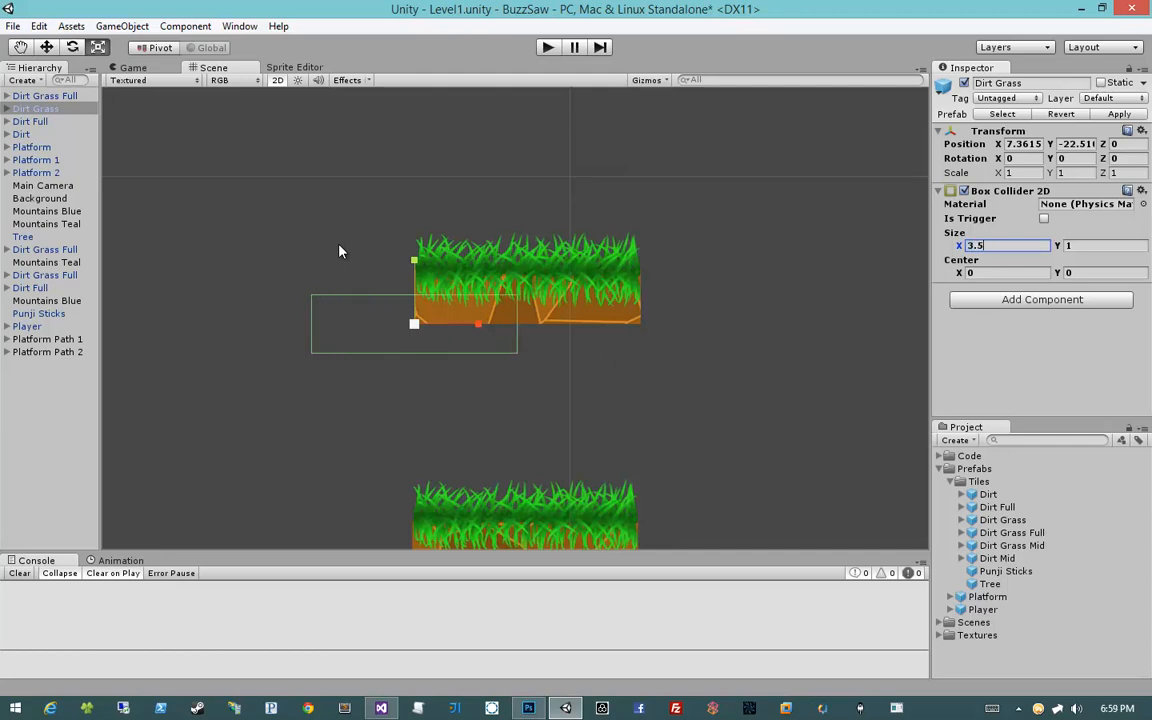
key("BackSpace")
type("84")
key("Tab")
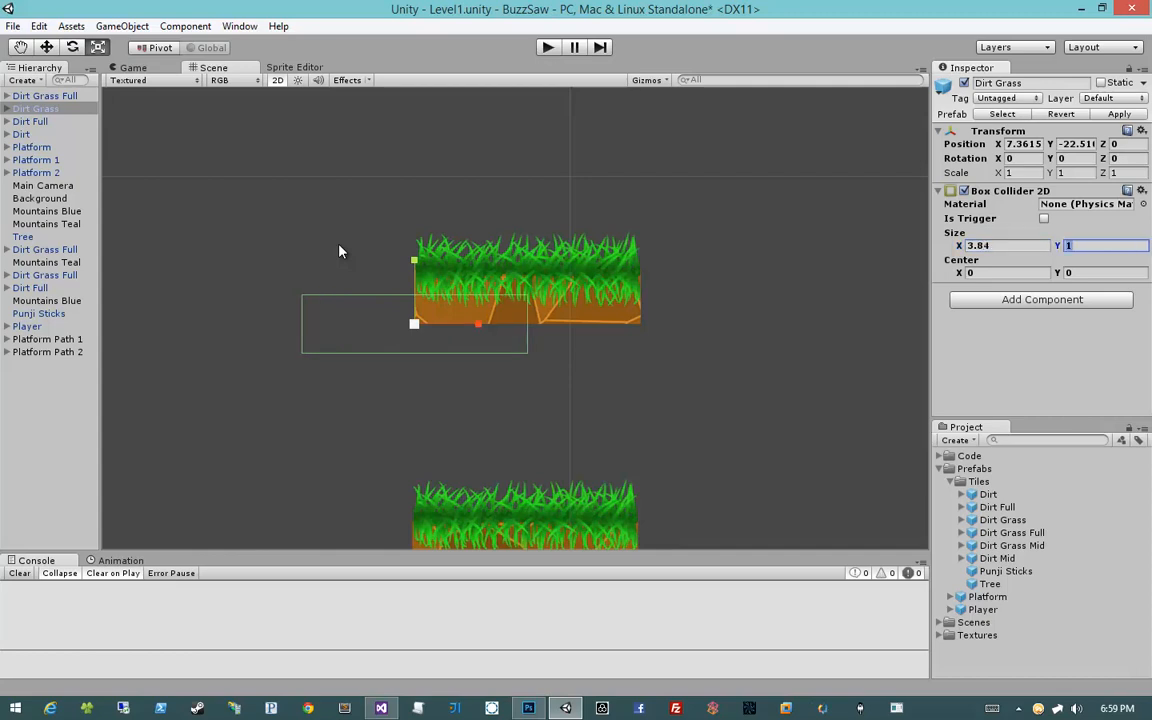
type("1.87")
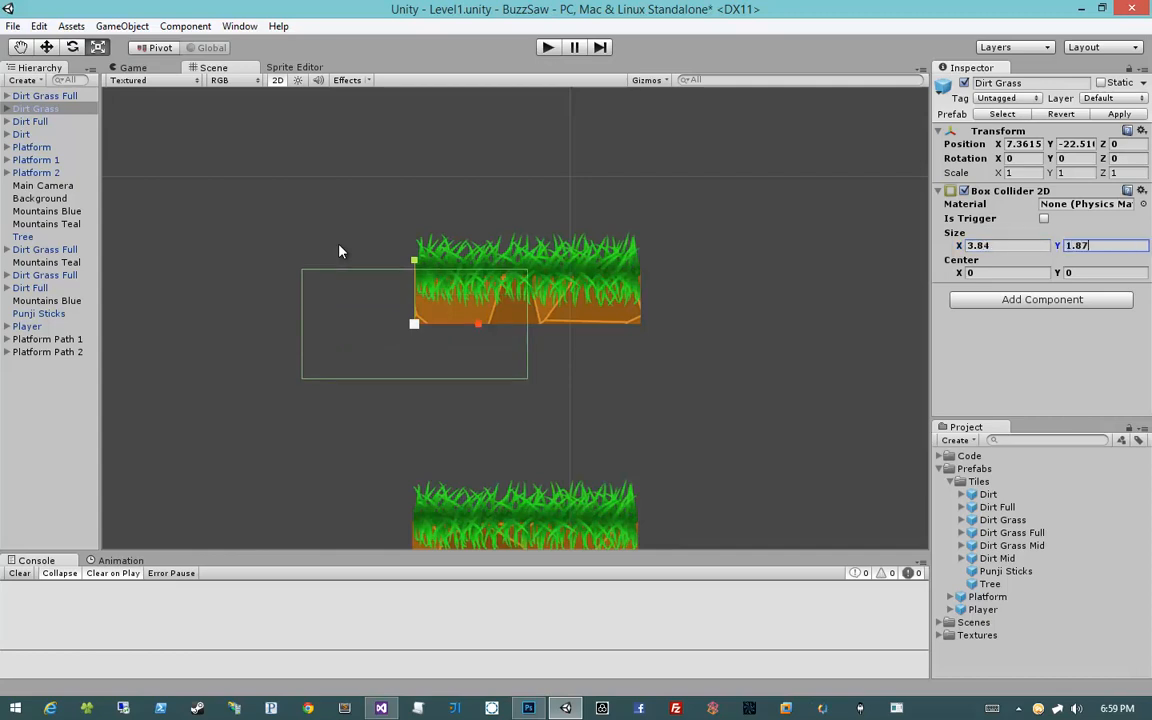
- Center the Dirt Grass collider at X 1.92 and Y 0.49, and reduce its Y size to 0.95
key("Tab")
type("1")
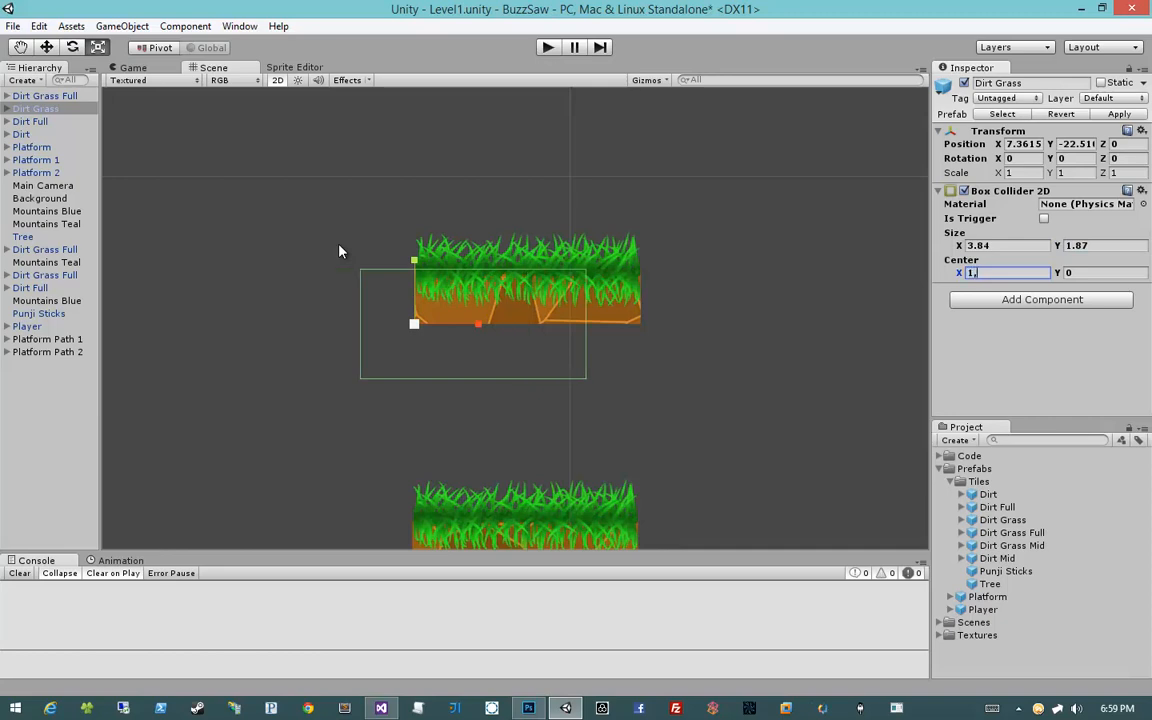
type(".92")
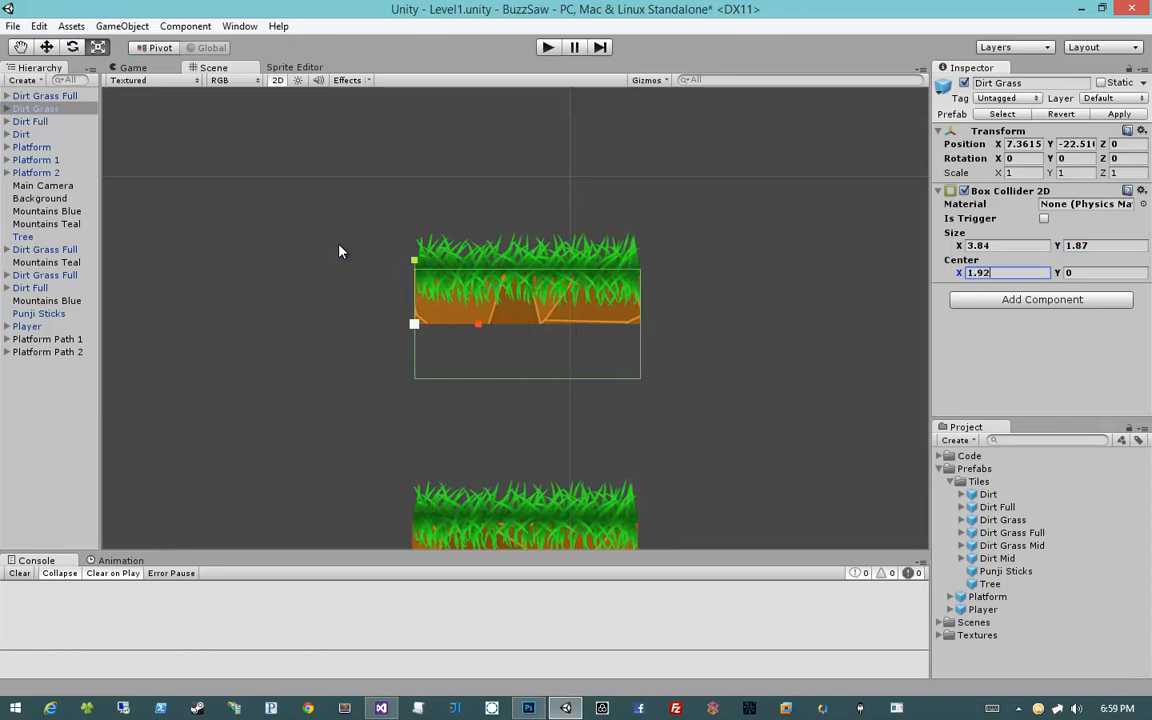
key("Tab")
type(".97")
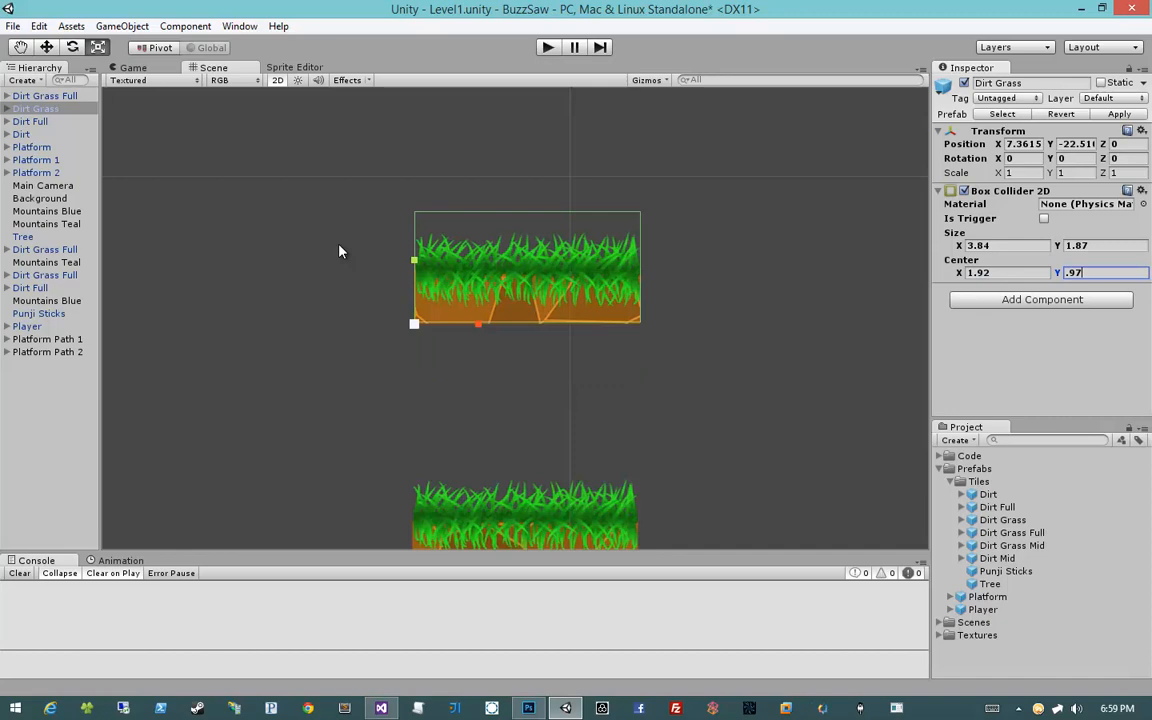
key("Return")
mouse_move(1060, 248)
left_mouse_down()
mouse_move(1031, 245)
mouse_move(1049, 279)
mouse_move(1058, 247)
mouse_move(1069, 254)
left_mouse_up()
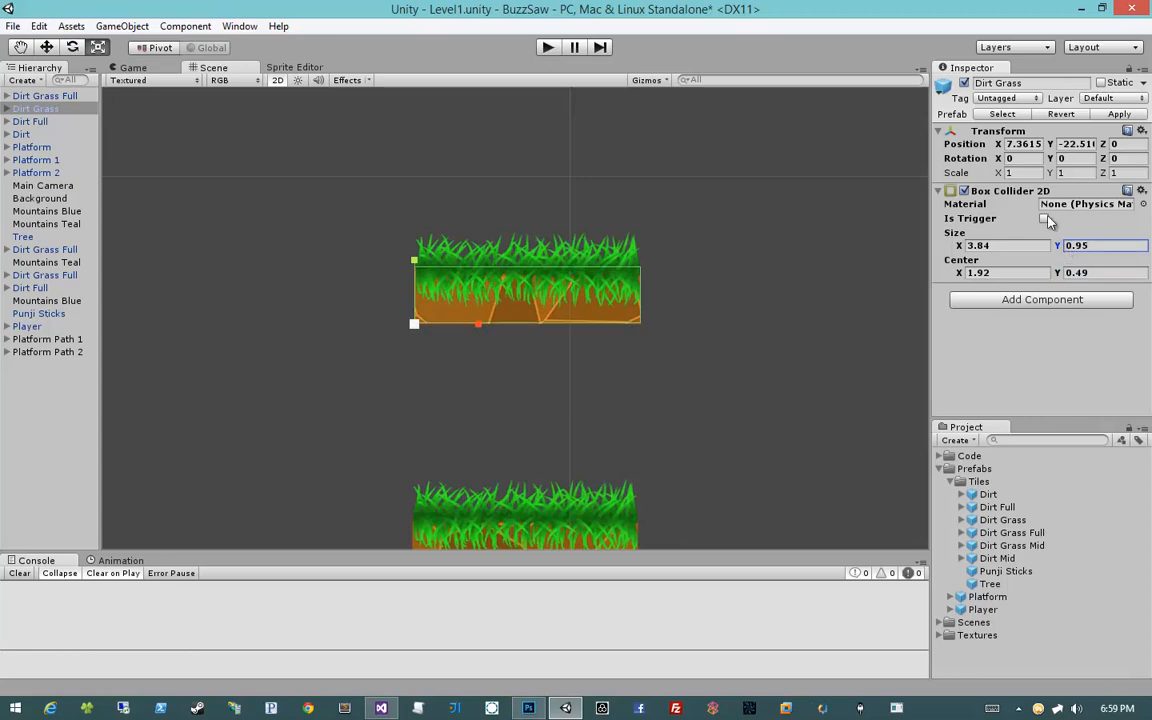
- Make the Dirt Grass collider a trigger and assign the tile to the Platforms layer
left_click(1045, 219)
left_click(1108, 98)
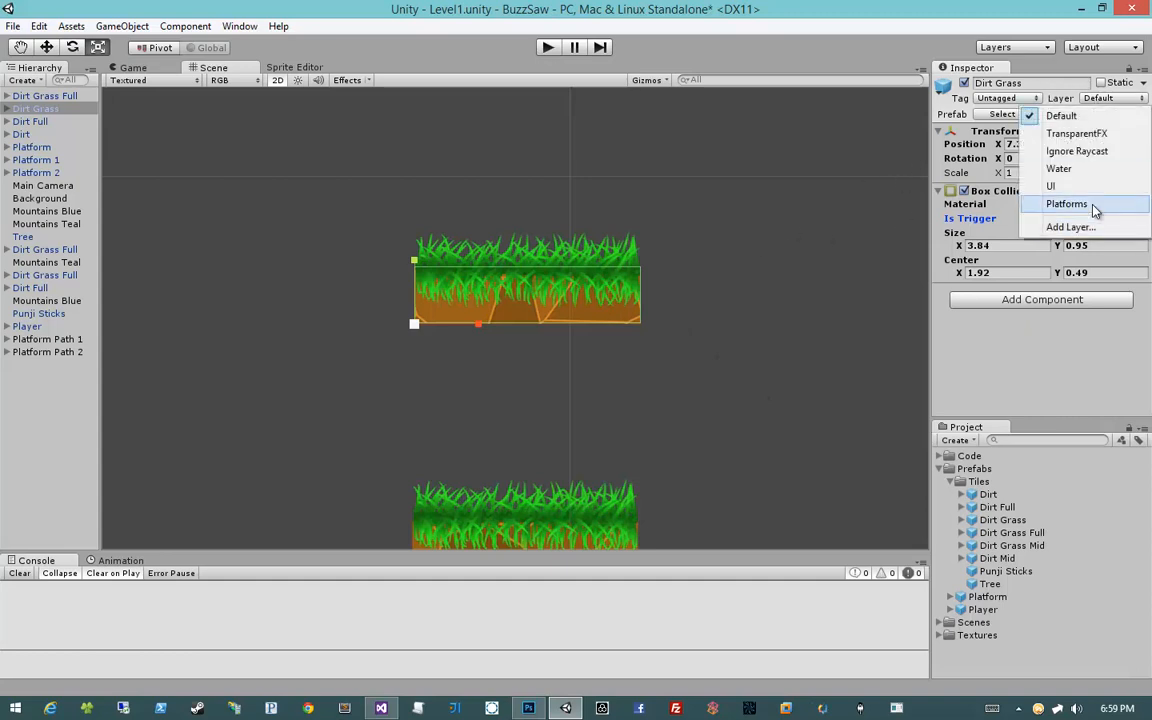
left_click(1096, 210)
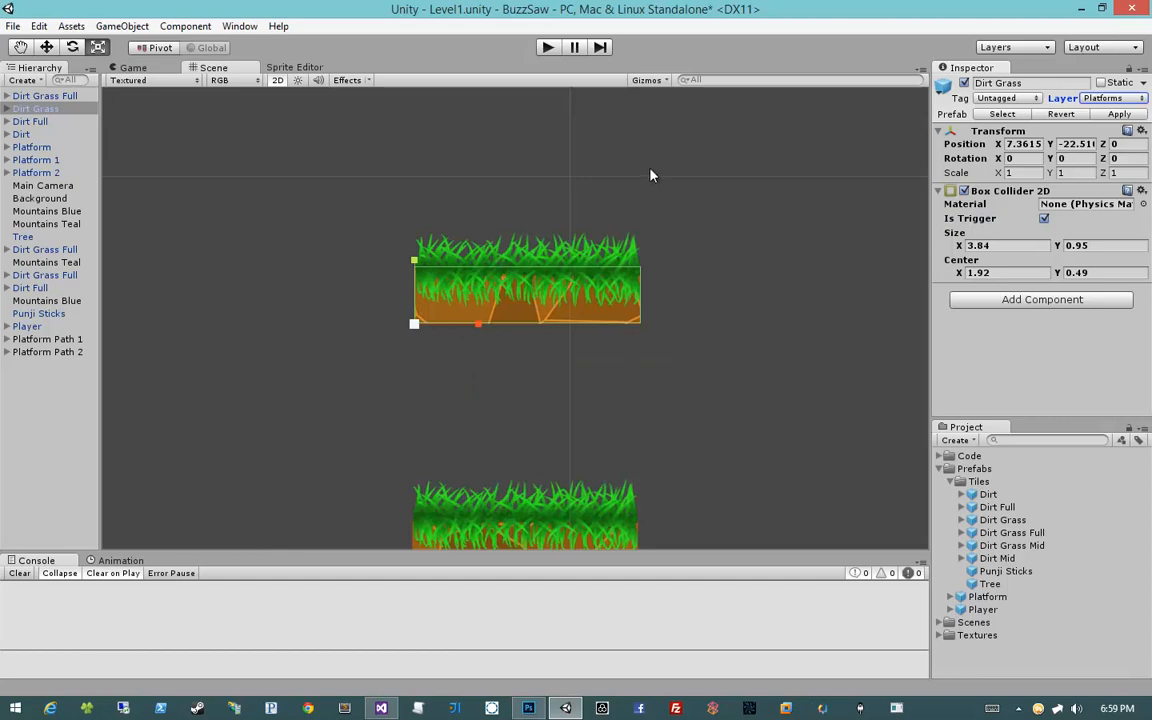
- Apply the Dirt Grass changes to its prefab and delete the Dirt Grass instance from the scene
left_click(1118, 114)
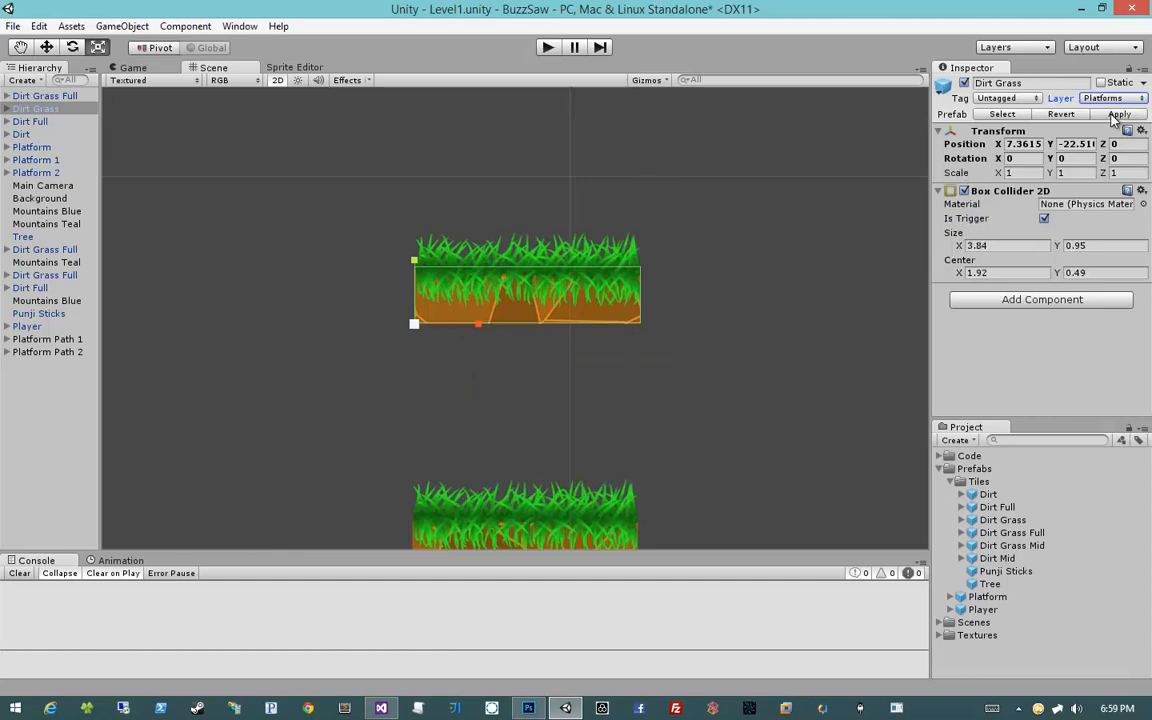
left_click(554, 299)
left_click(52, 109)
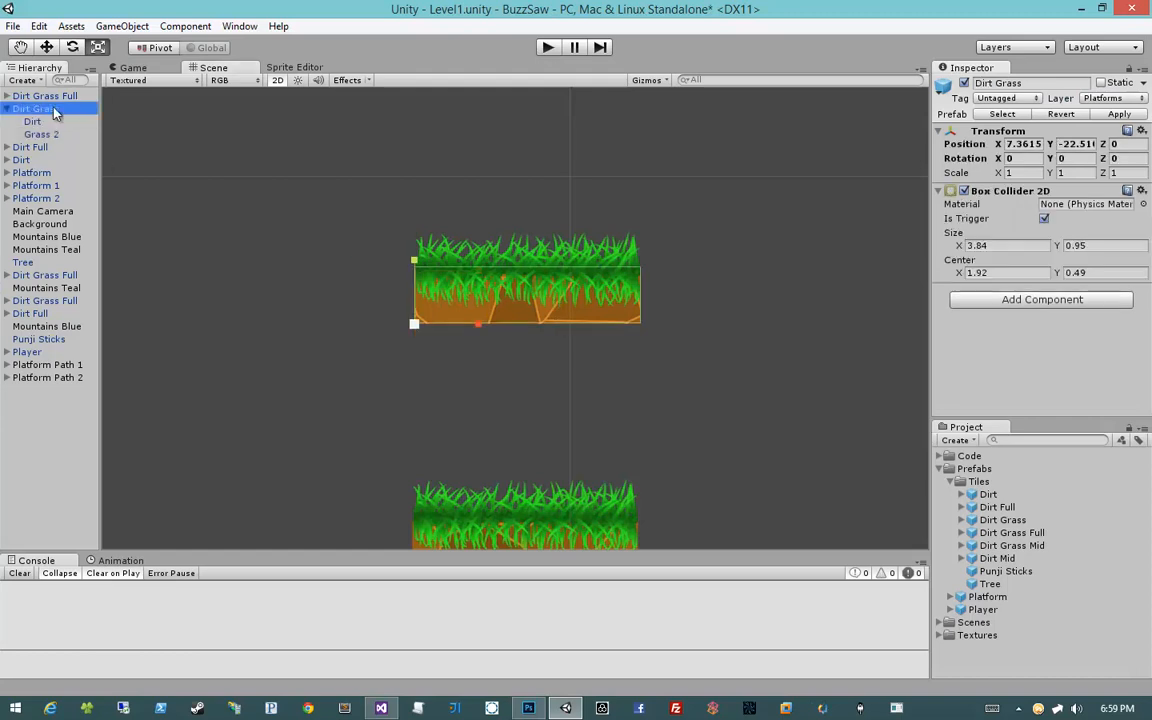
scroll(548, 305, "down", 4)
scroll(548, 311, "down", 2)
middle_click_drag(396, 272, 512, 273)
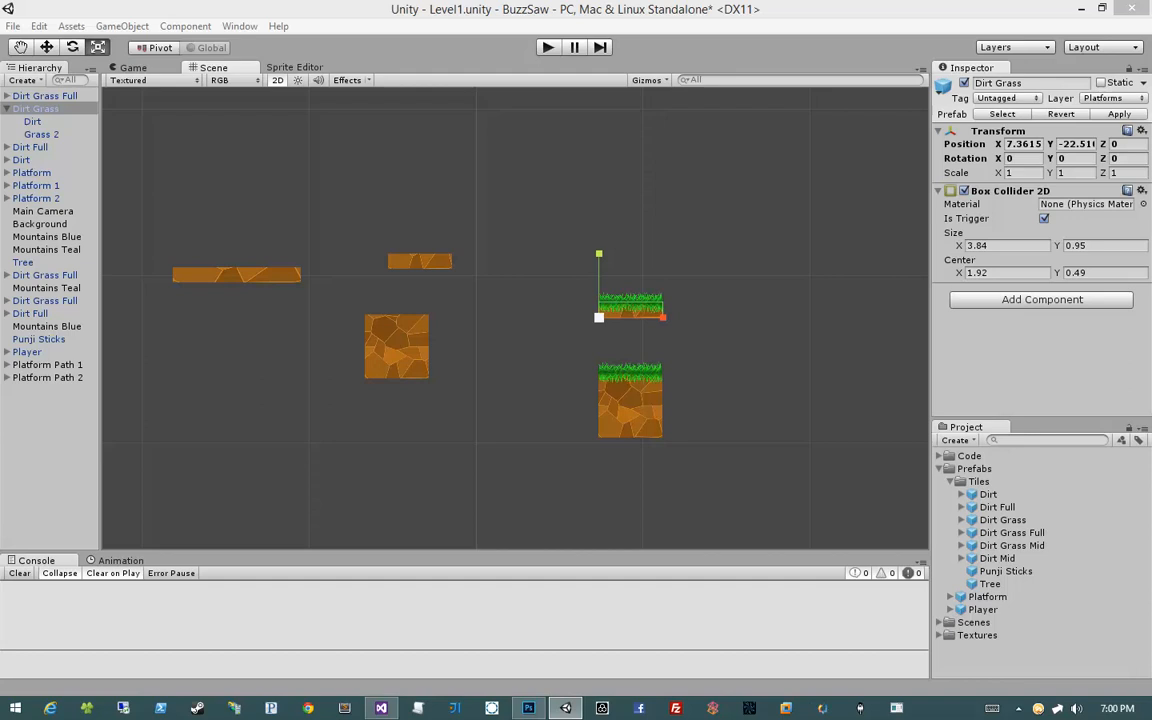
left_click(698, 322)
left_click(643, 314)
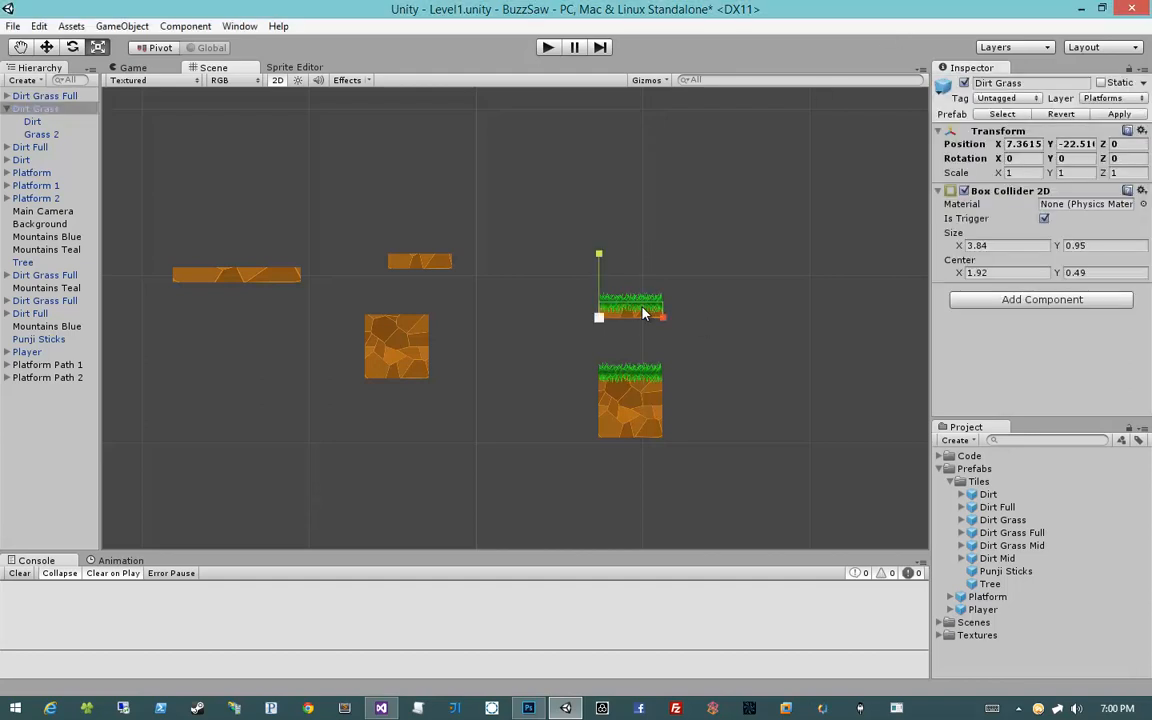
key("Delete")
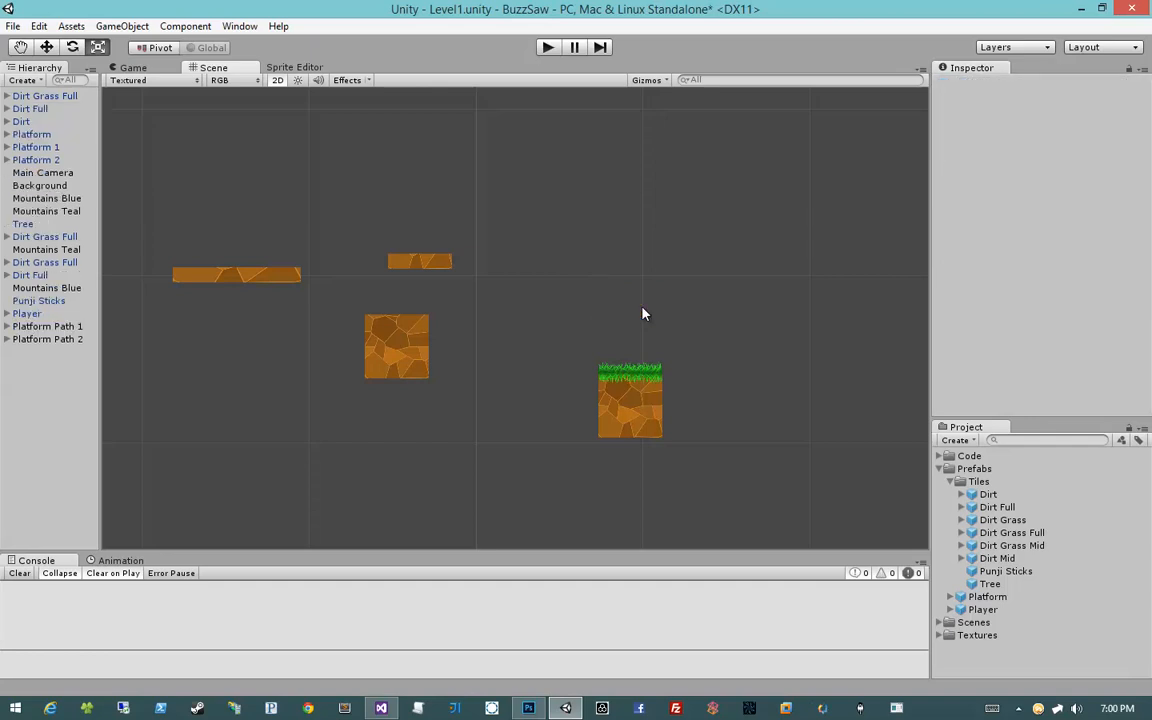
- Set the size of the Dirt Grass Full tile's 2D box collider to X 3.84 and Y 1.87
left_click(625, 419)
middle_click_drag(699, 468, 611, 328)
scroll(611, 328, "up", 9)
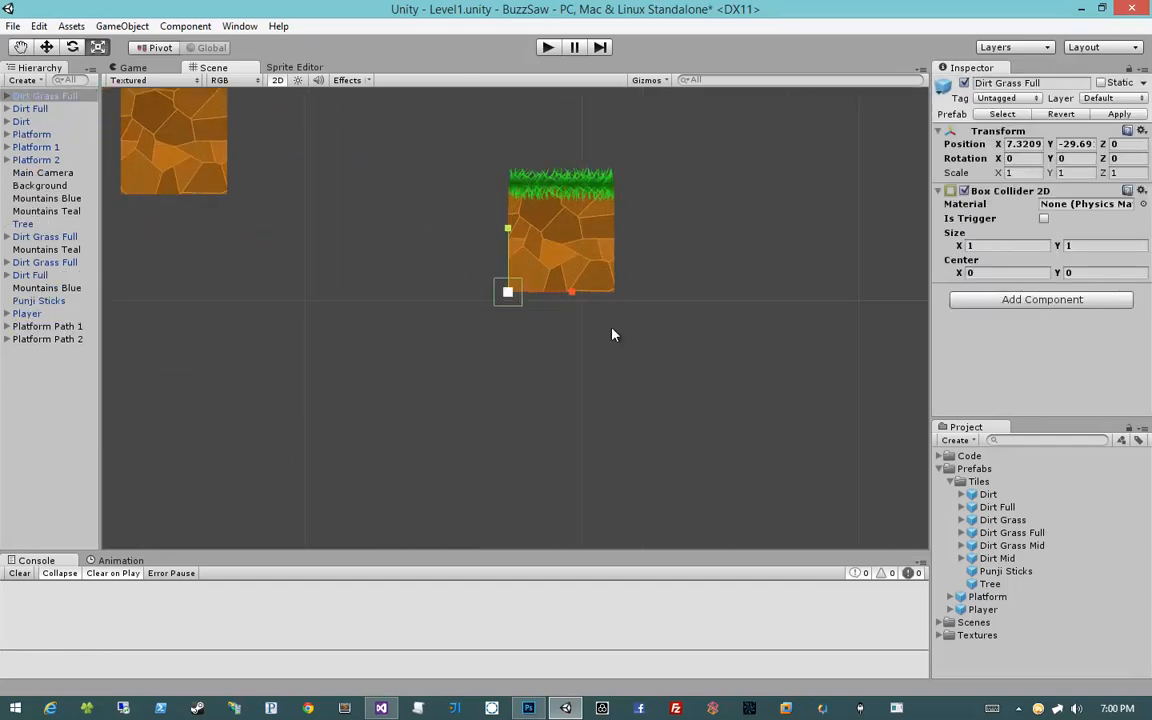
middle_click_drag(664, 282, 677, 318)
left_click(1000, 245)
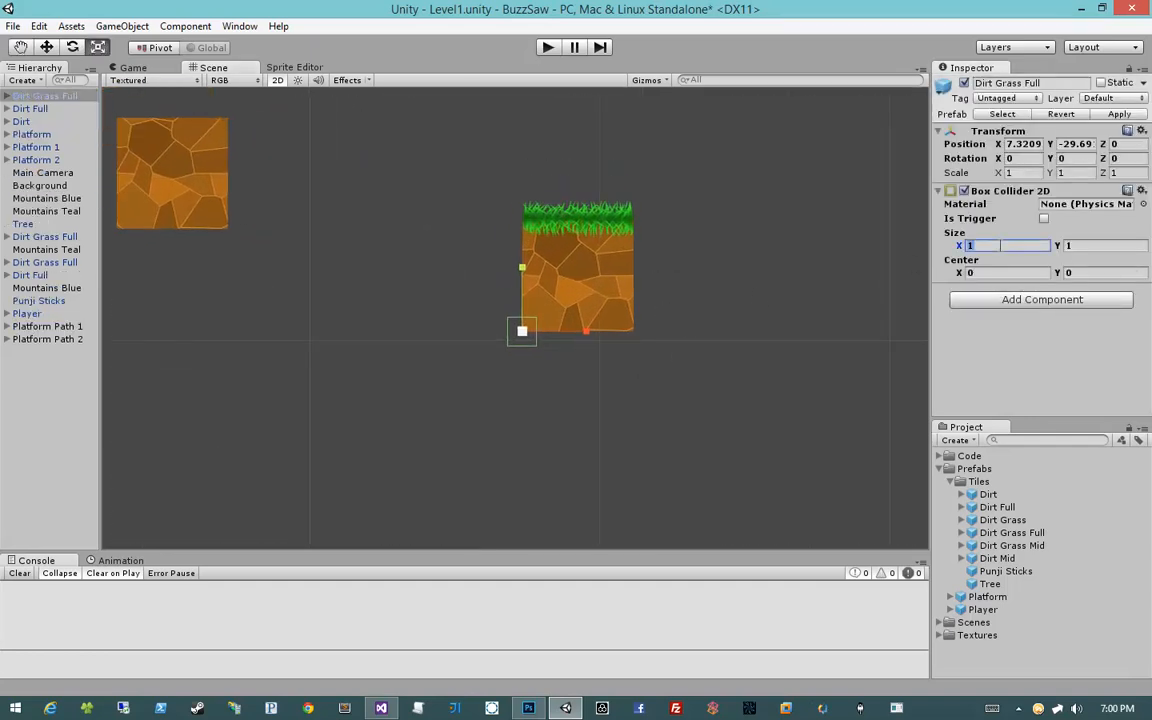
type("3.85")
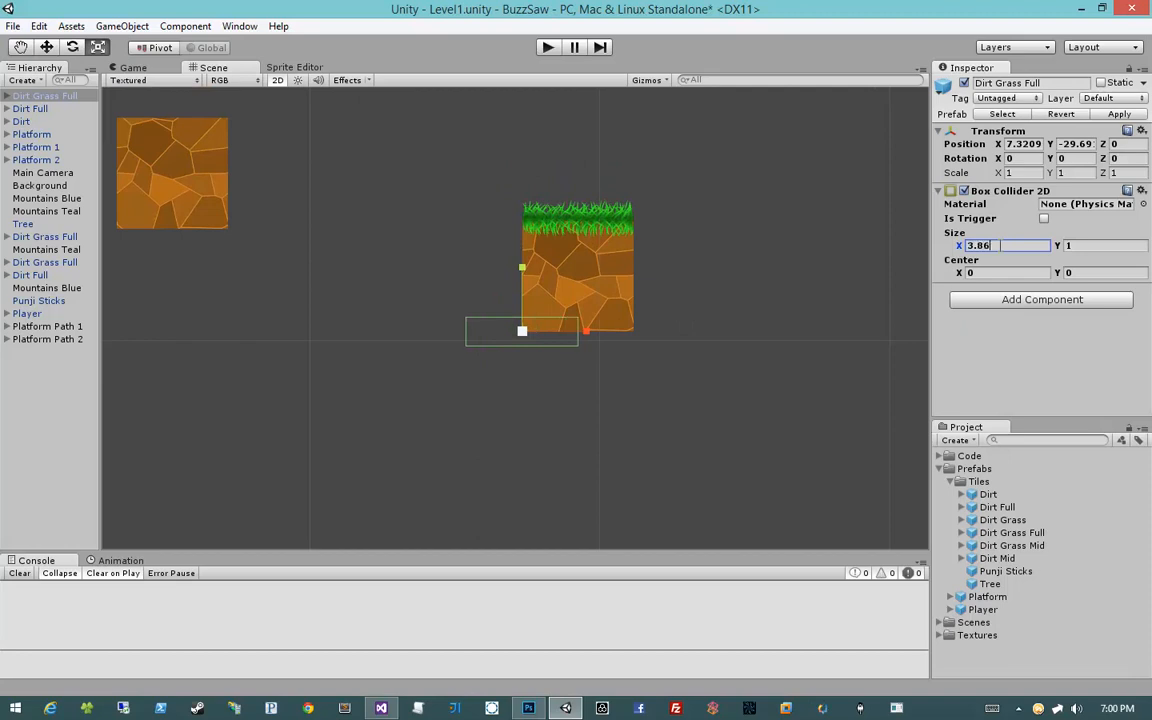
key("Tab")
key("shift+Tab")
key("Right")
key("BackSpace")
type("4")
key("Tab")
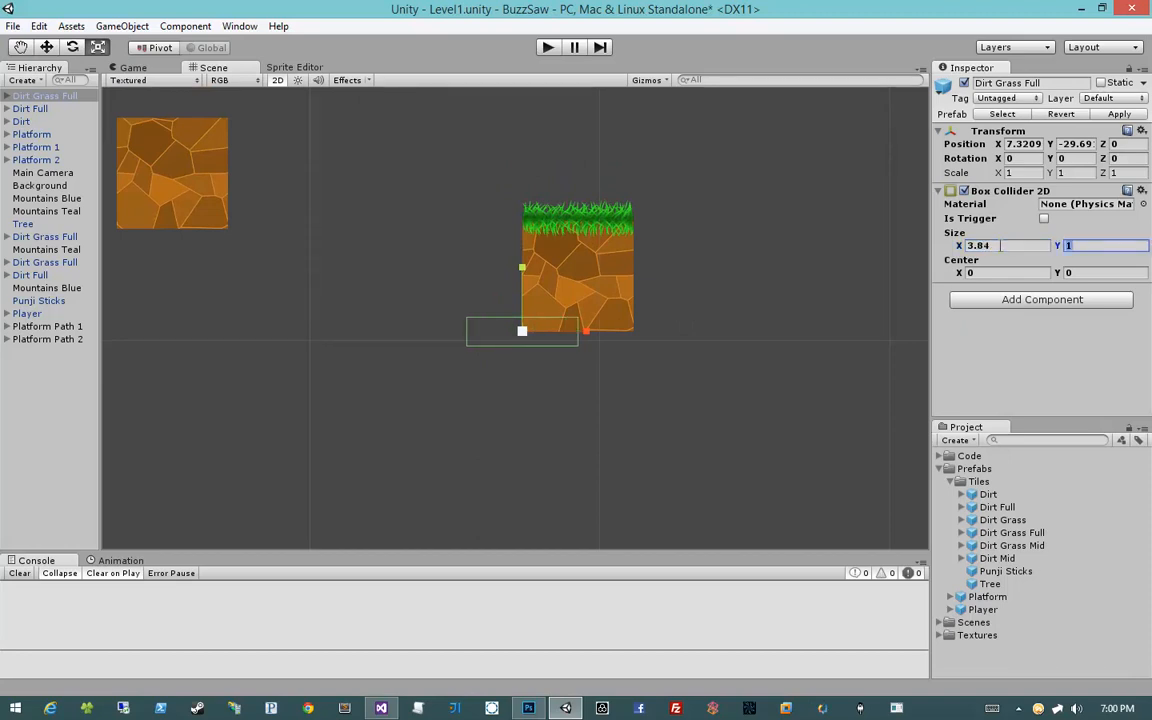
type("1")
type(".87")
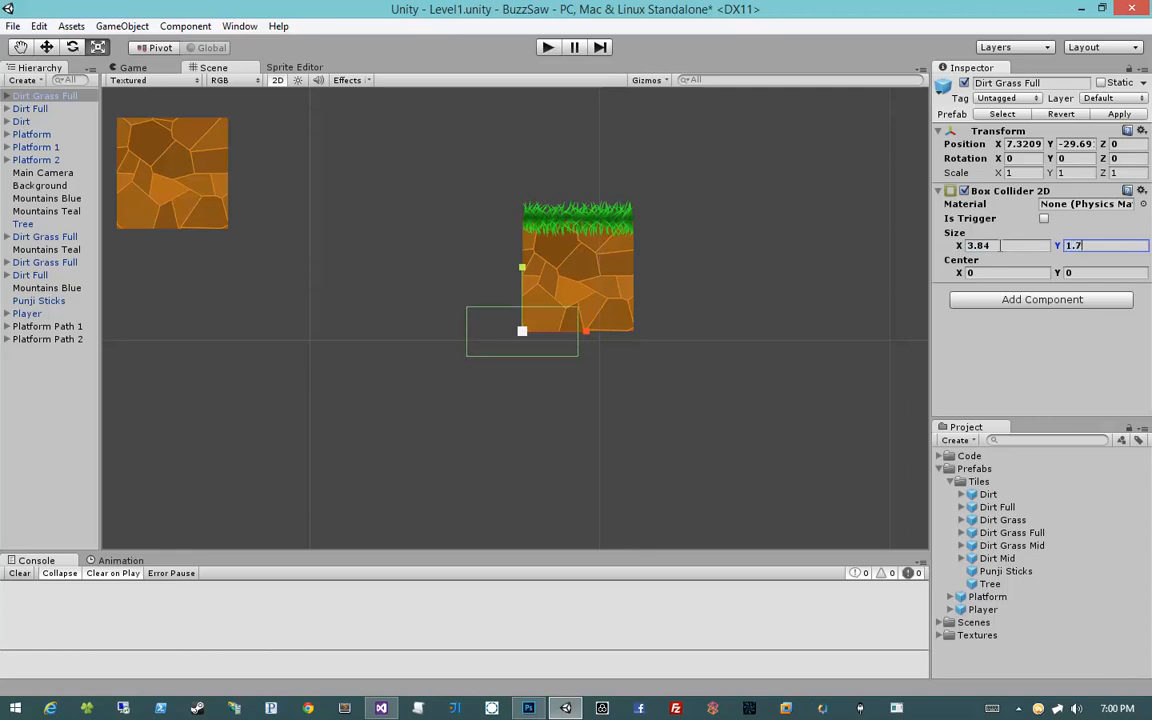
key("Tab")
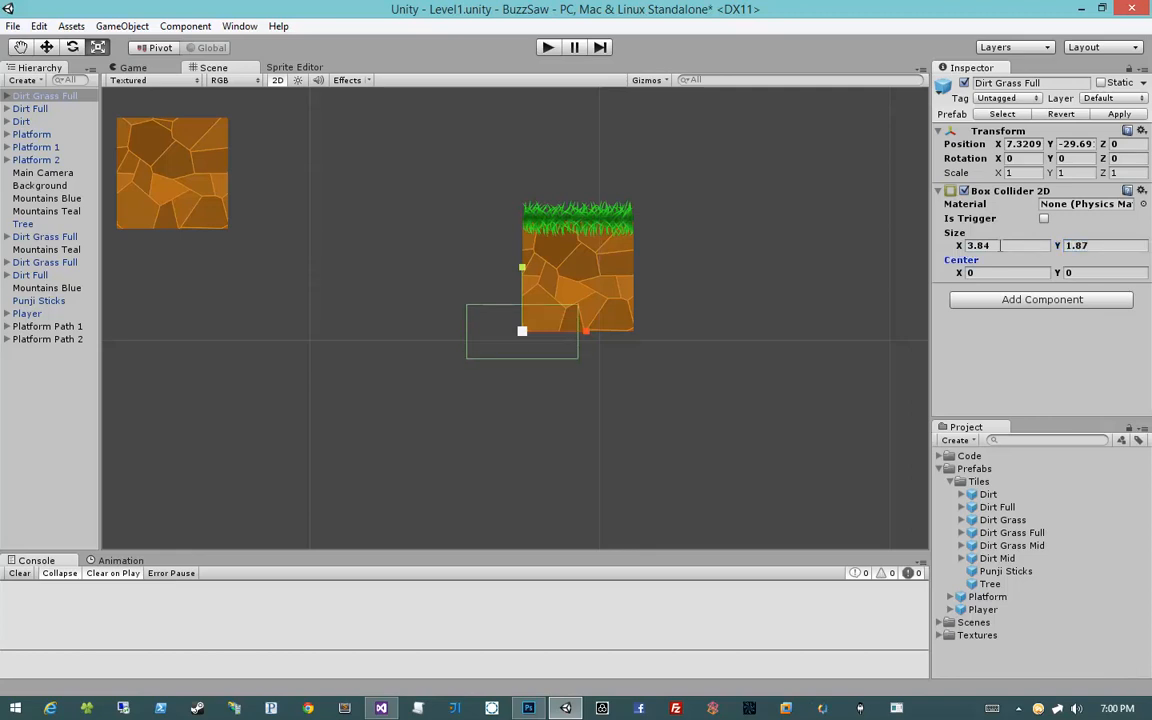
- Center the Dirt Grass Full collider at X 1.92 and Y 1.93, and increase its Y size to 3.9
key("Tab")
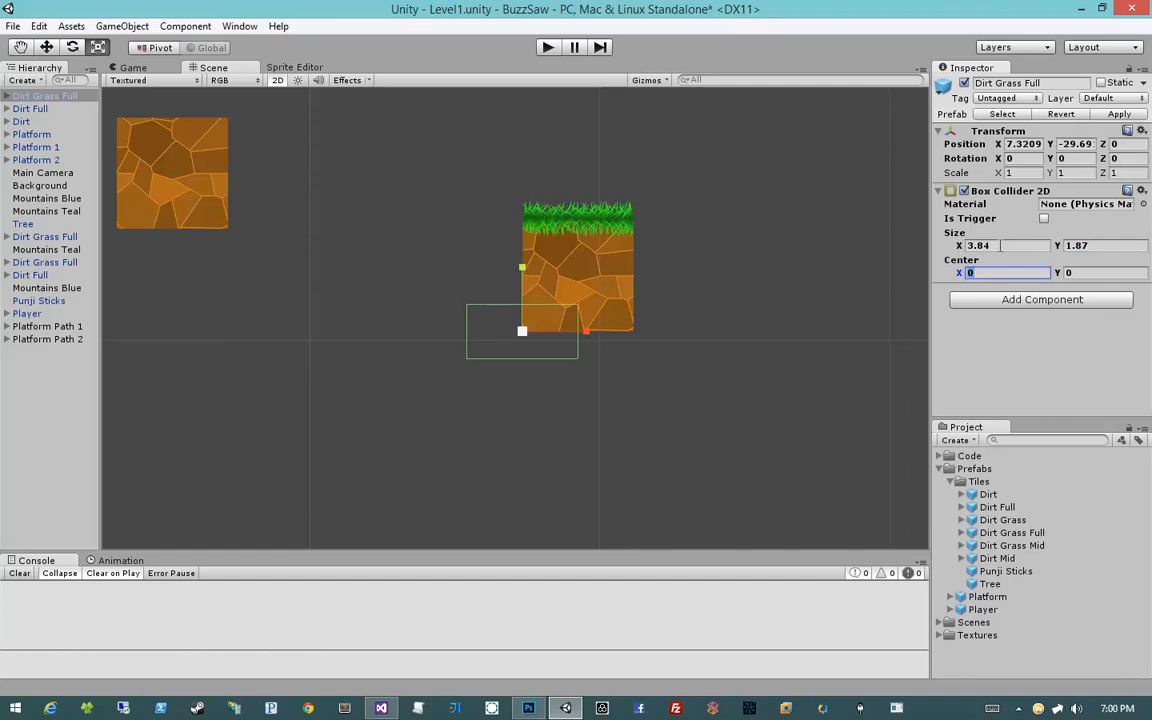
type("1.92")
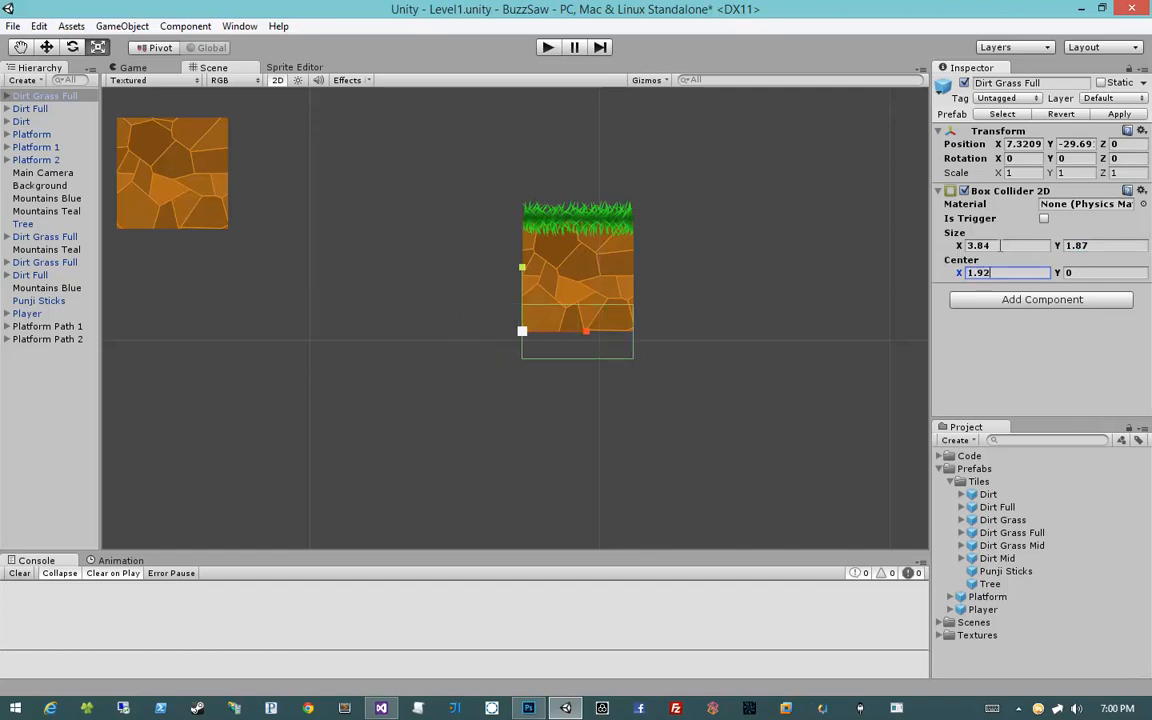
key("Tab")
type(".8")
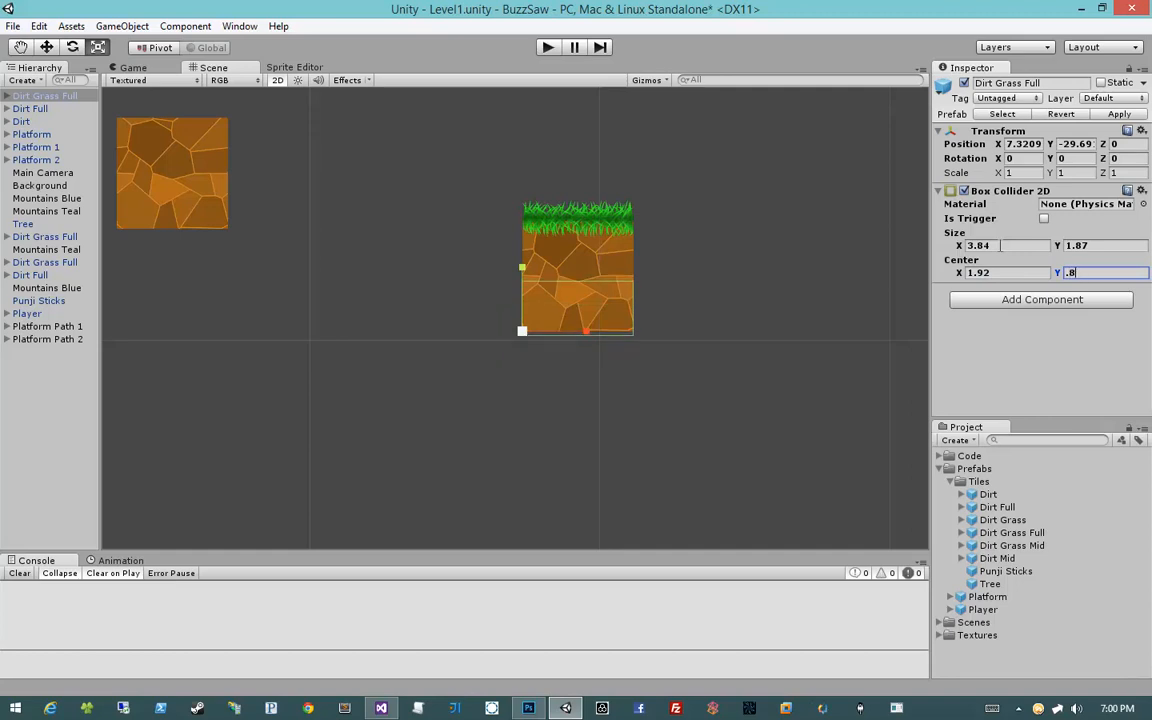
type("7")
scroll(743, 283, "up", 4)
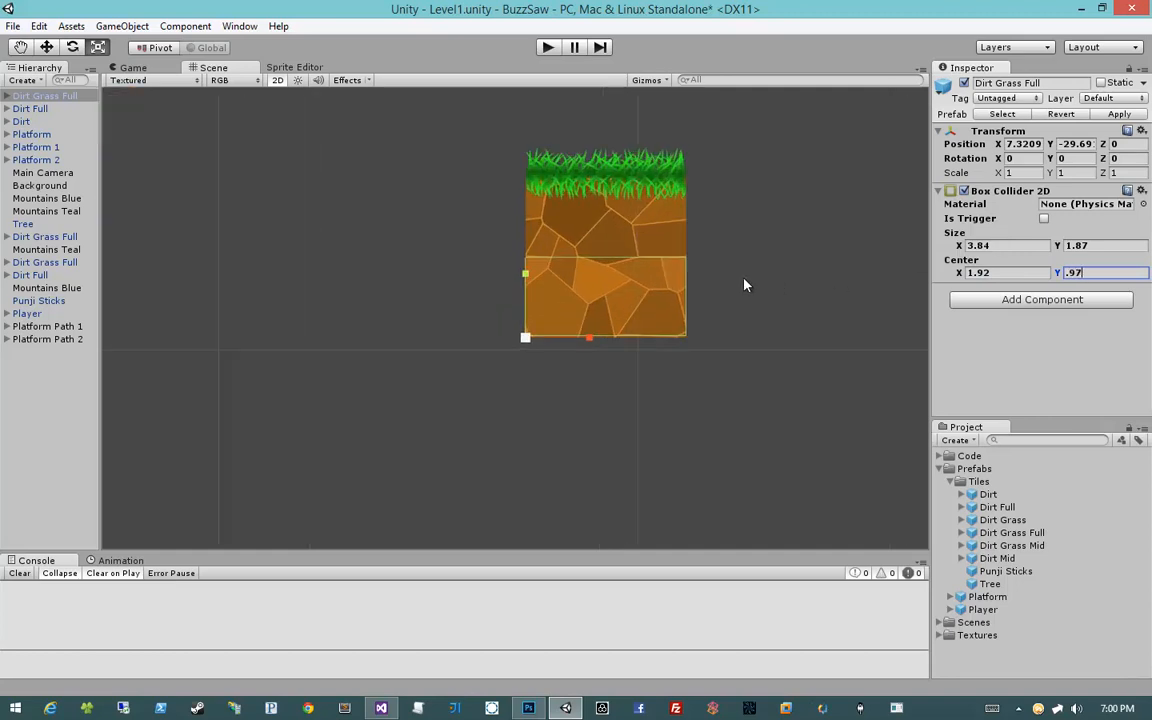
mouse_move(1060, 274)
left_mouse_down()
mouse_move(1093, 273)
mouse_move(1078, 247)
mouse_move(1109, 250)
mouse_move(1061, 273)
mouse_move(1071, 273)
mouse_move(1060, 247)
mouse_move(1073, 250)
mouse_move(1054, 278)
mouse_move(1062, 250)
mouse_move(1062, 282)
left_mouse_up()
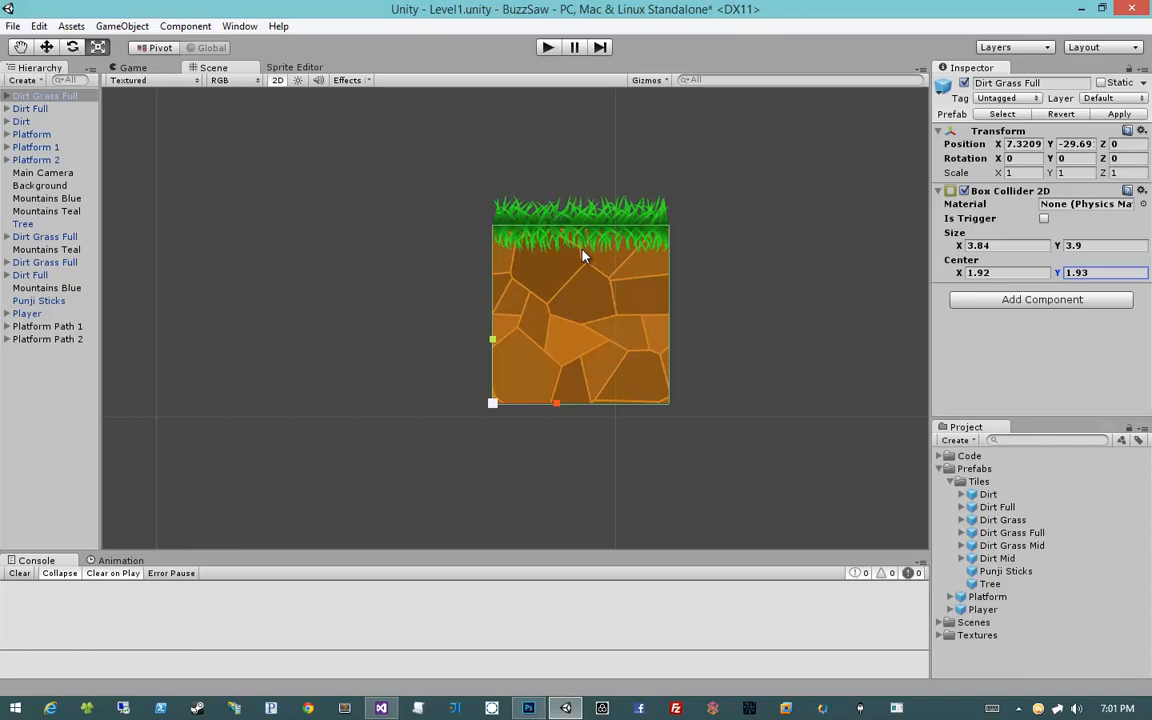
- Make the Dirt Grass Full collider a trigger and assign the tile and its children to the Platforms layer
left_click(1044, 218)
left_click(1102, 98)
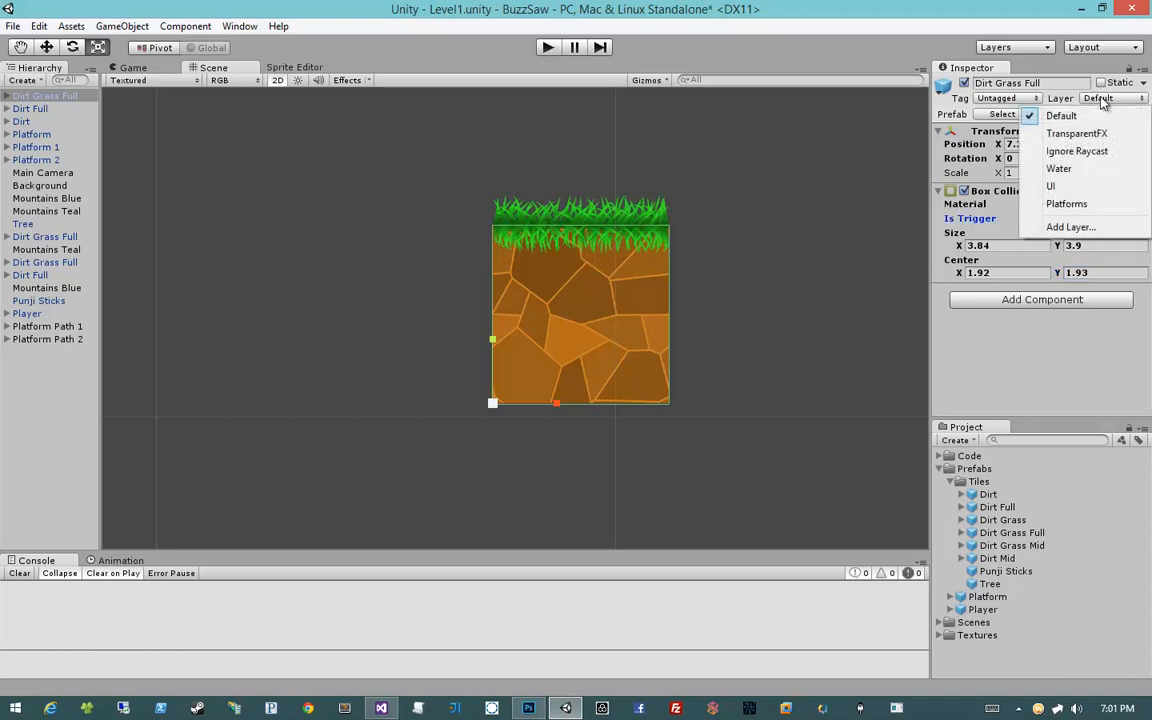
left_click(1066, 203)
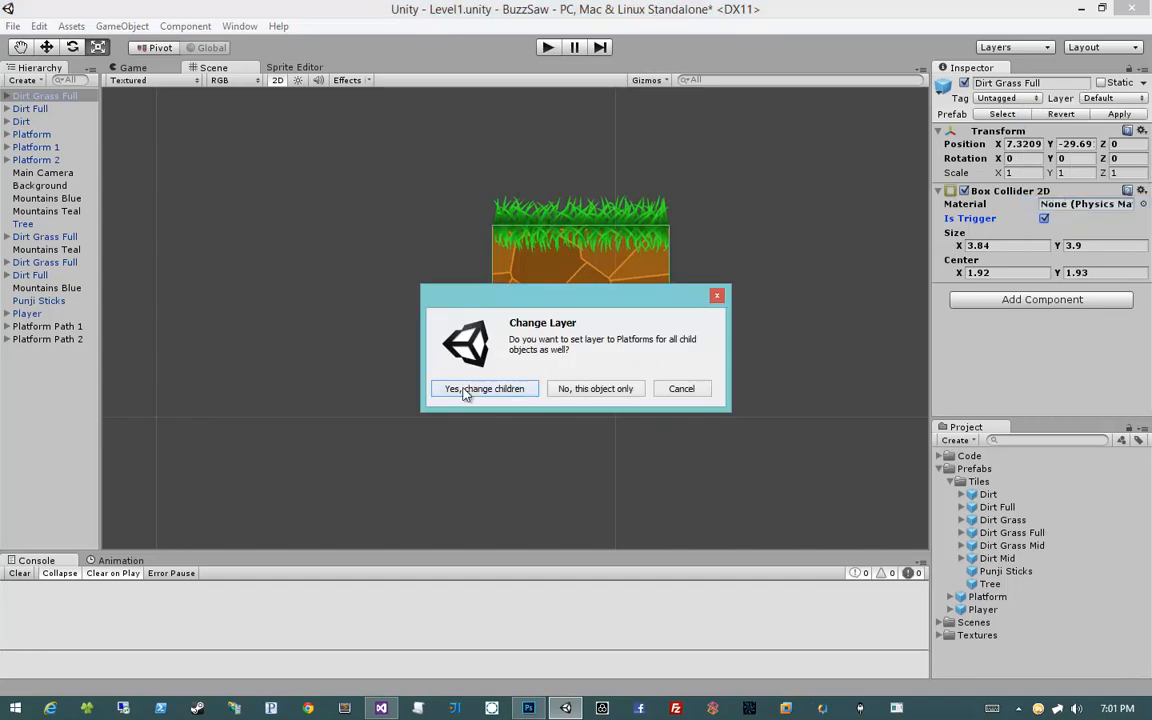
left_click(463, 389)
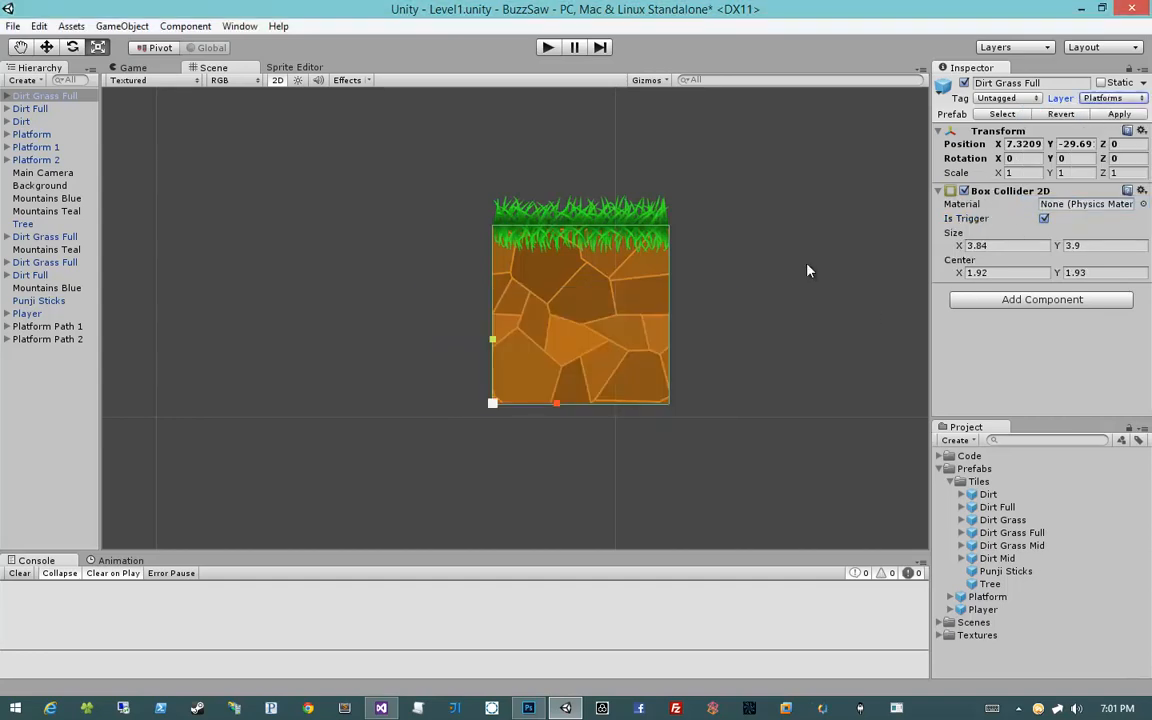
- Apply the Dirt Grass Full changes to its prefab and delete the edited instance from the scene
middle_click_drag(427, 286, 603, 340)
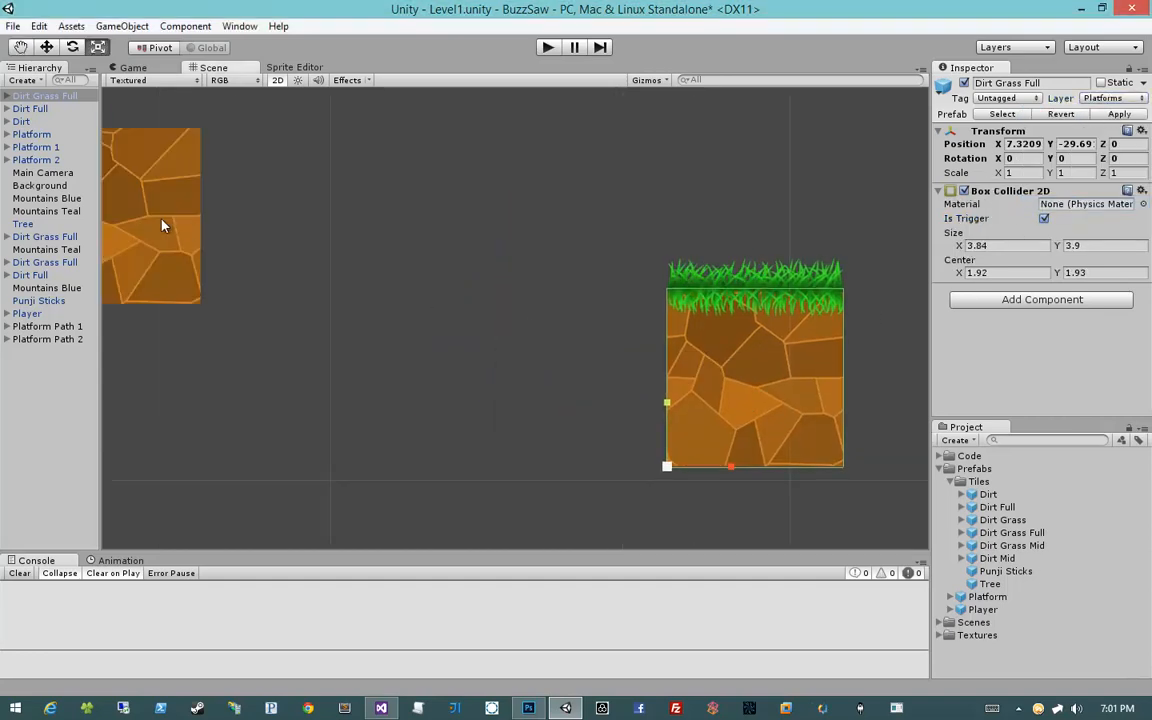
left_click(43, 96)
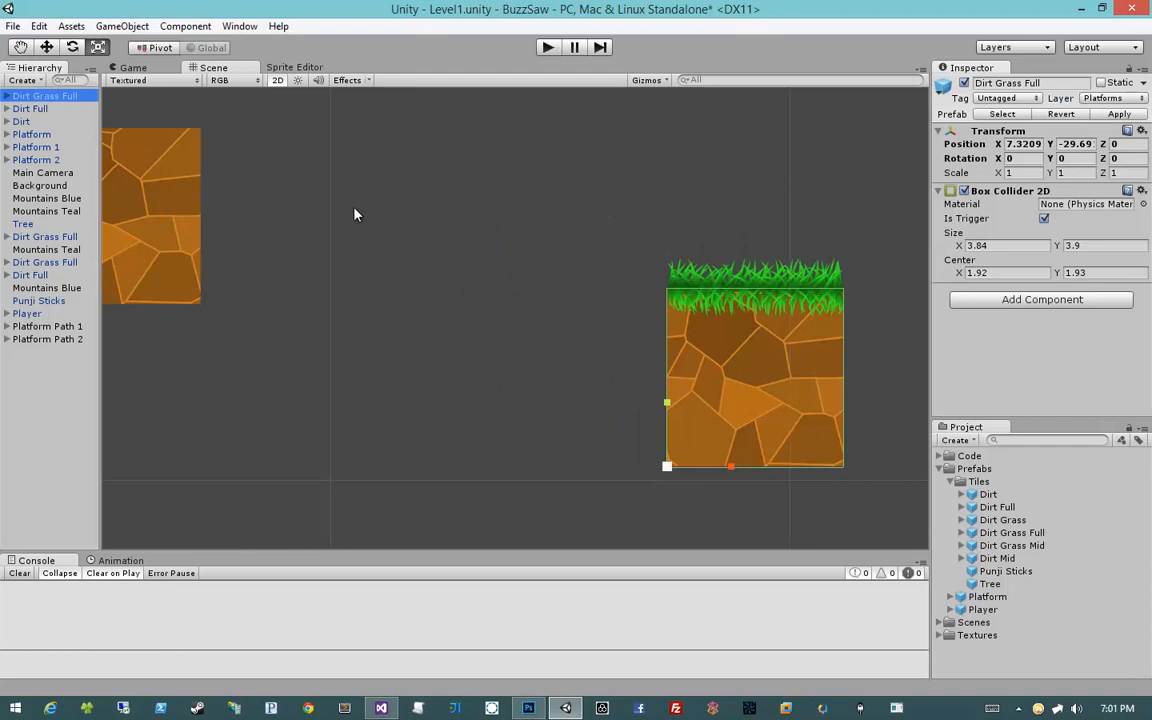
key("Delete")
- Place a Dirt Grass Full instance beside the Dirt Full tile and match Dirt Full's collider size to it, X 3.84 and Y 3.9
double_click(30, 96)
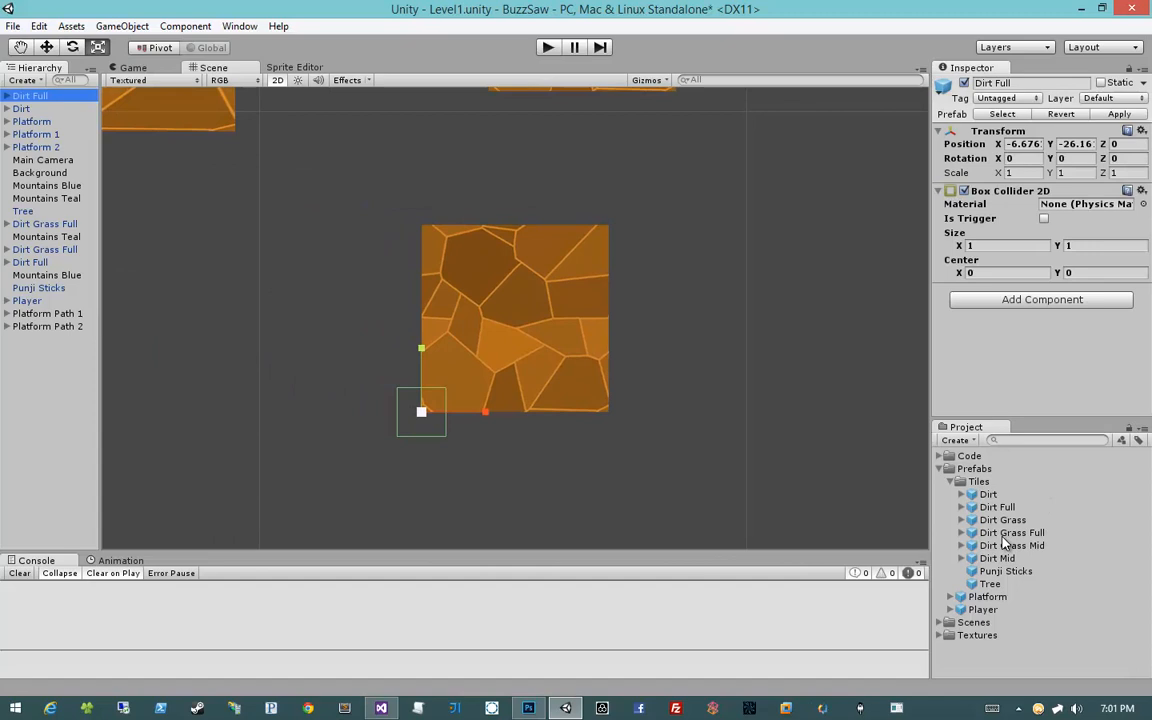
left_click_drag(1005, 535, 690, 411)
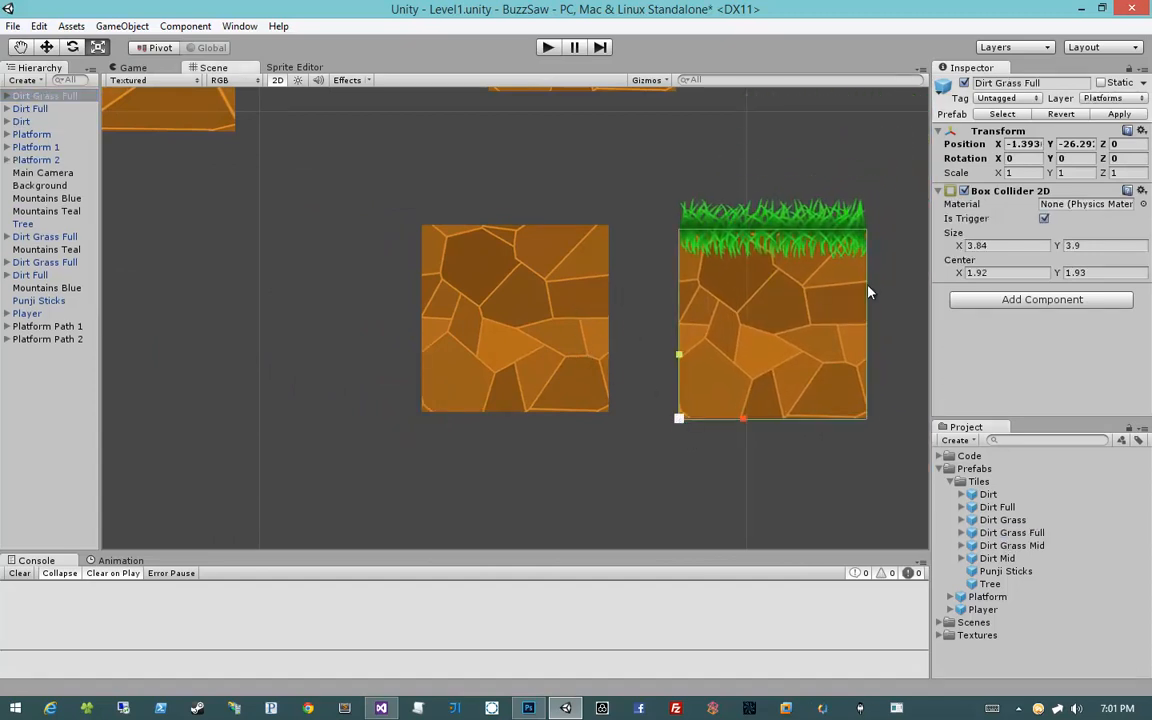
left_click(985, 245)
left_click(530, 299)
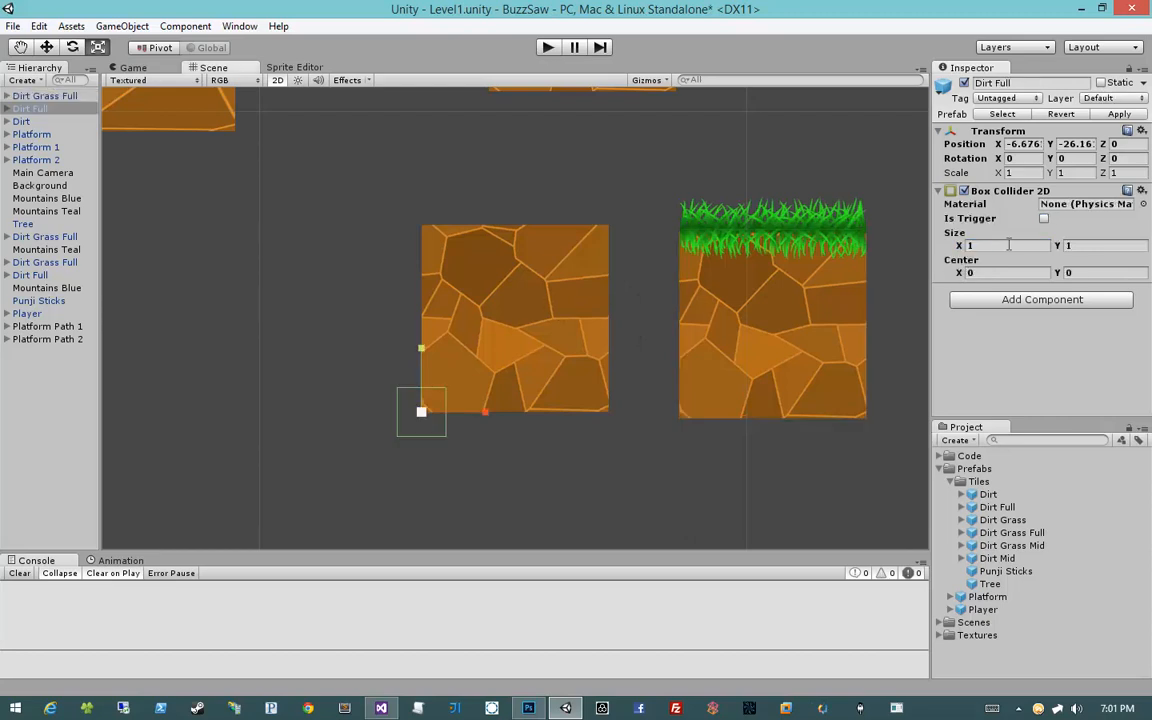
left_click(797, 301)
left_click(1088, 246)
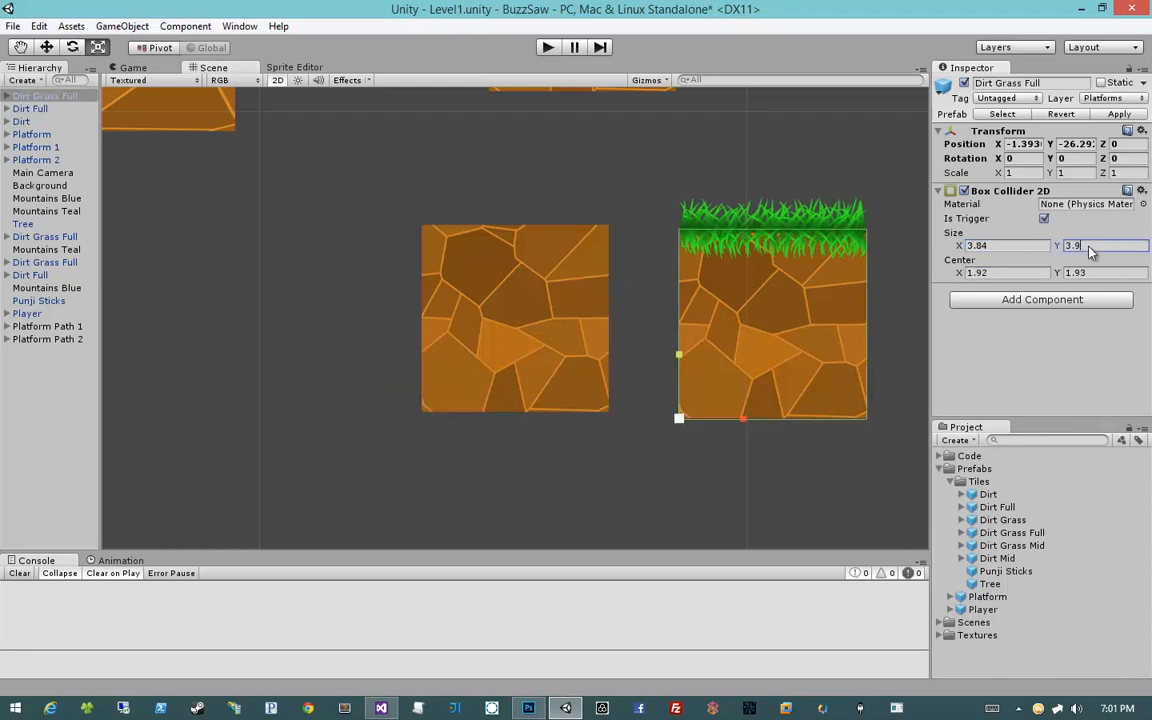
left_click(517, 284)
left_click(1088, 248)
type("3.9")
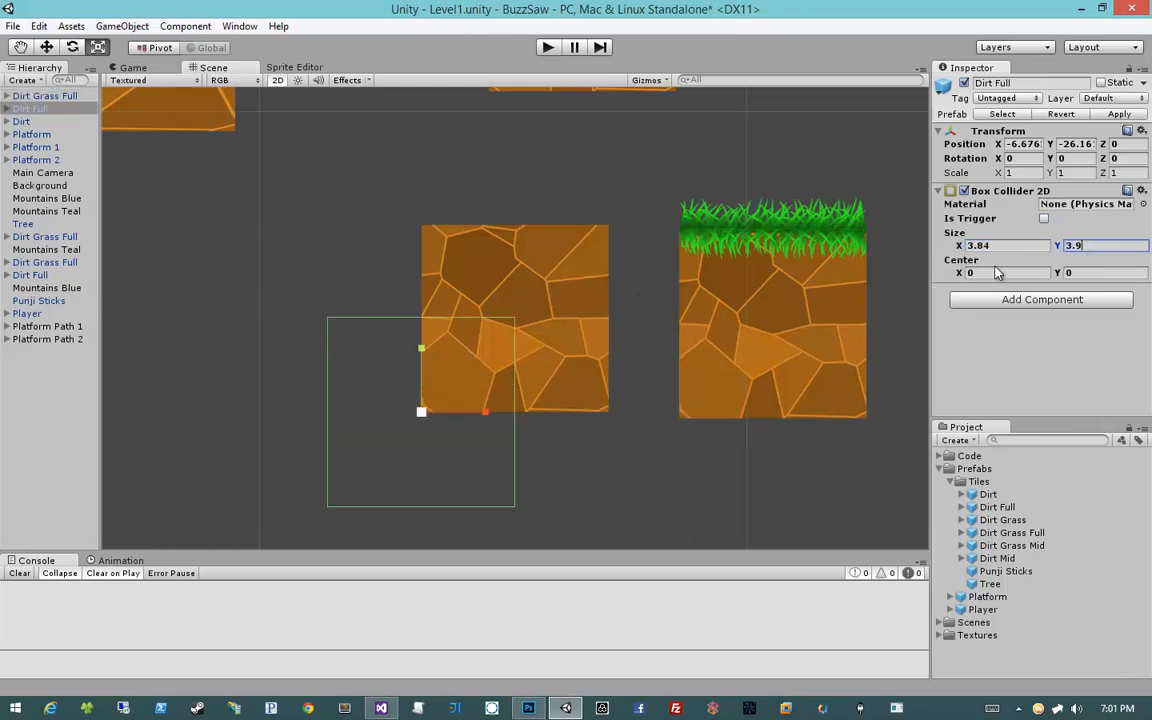
- Copy the Dirt Grass Full collider's center values, X 1.92 and Y 1.93, to the Dirt Full collider
left_click(786, 277)
left_click(1001, 275)
key("ctrl+c")
left_click(499, 283)
left_click(995, 272)
key("ctrl+v")
left_click(814, 302)
left_click(1090, 273)
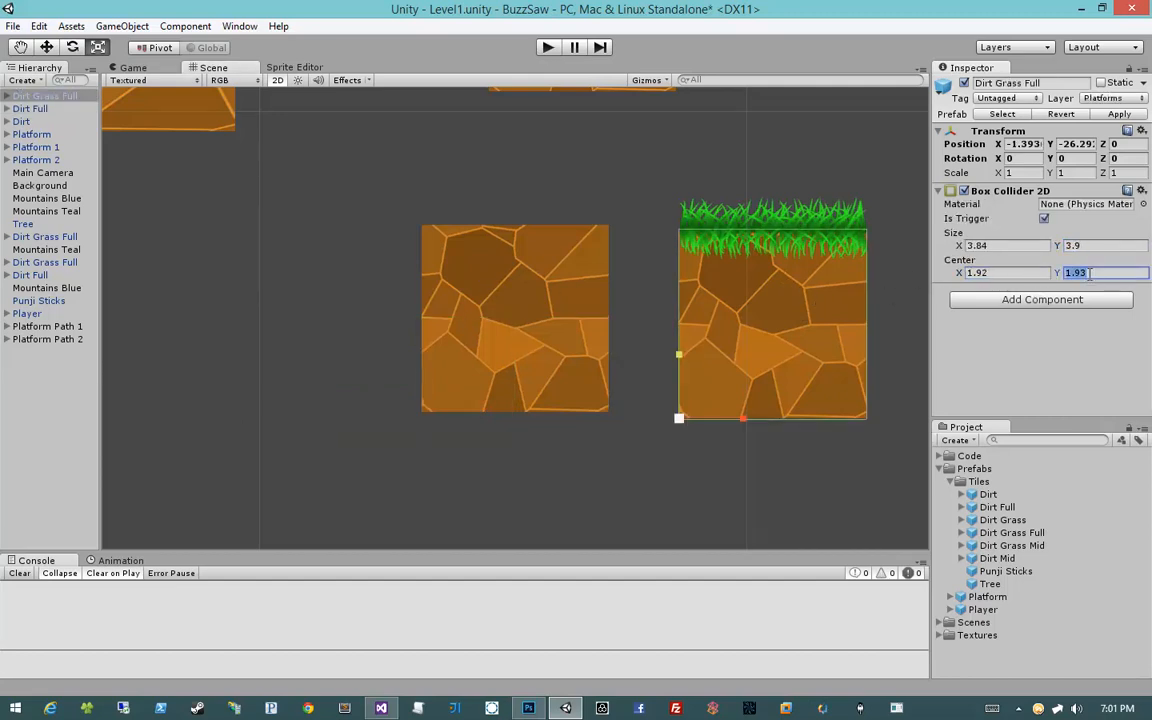
key("ctrl+c")
left_click(507, 278)
left_click(1097, 273)
key("ctrl+v")
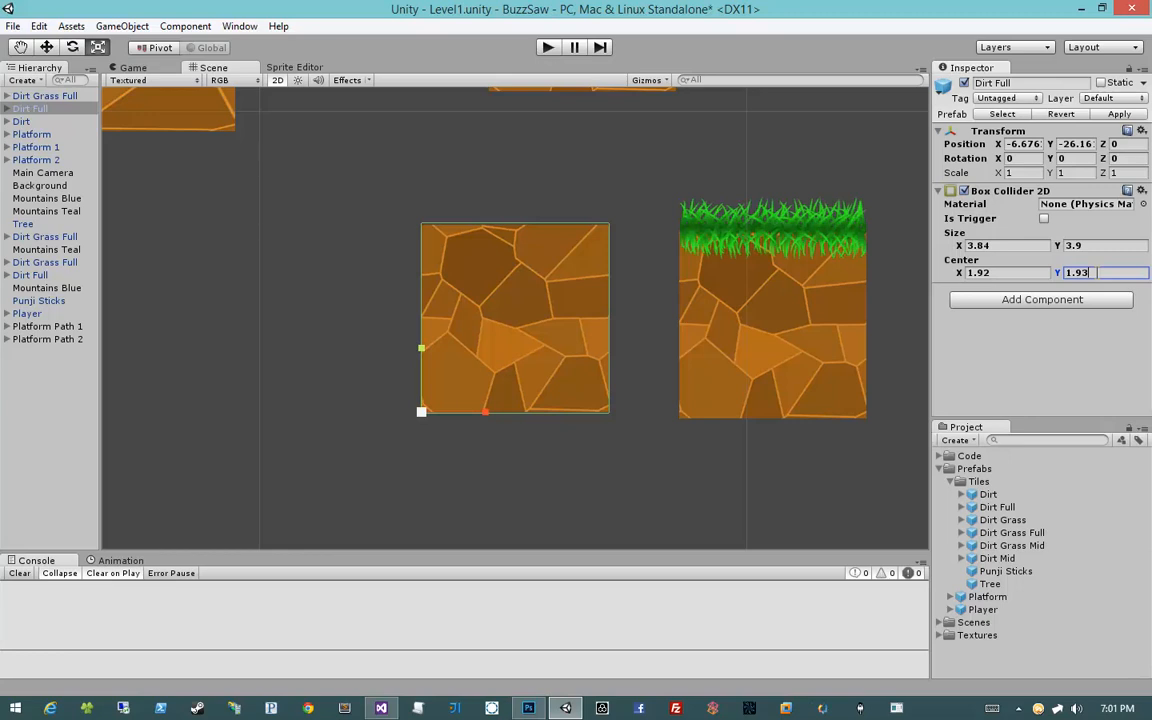
- Make the Dirt Full collider a trigger and assign the tile and its children to the Platforms layer
left_click(1044, 220)
left_click(1110, 99)
left_click(1066, 204)
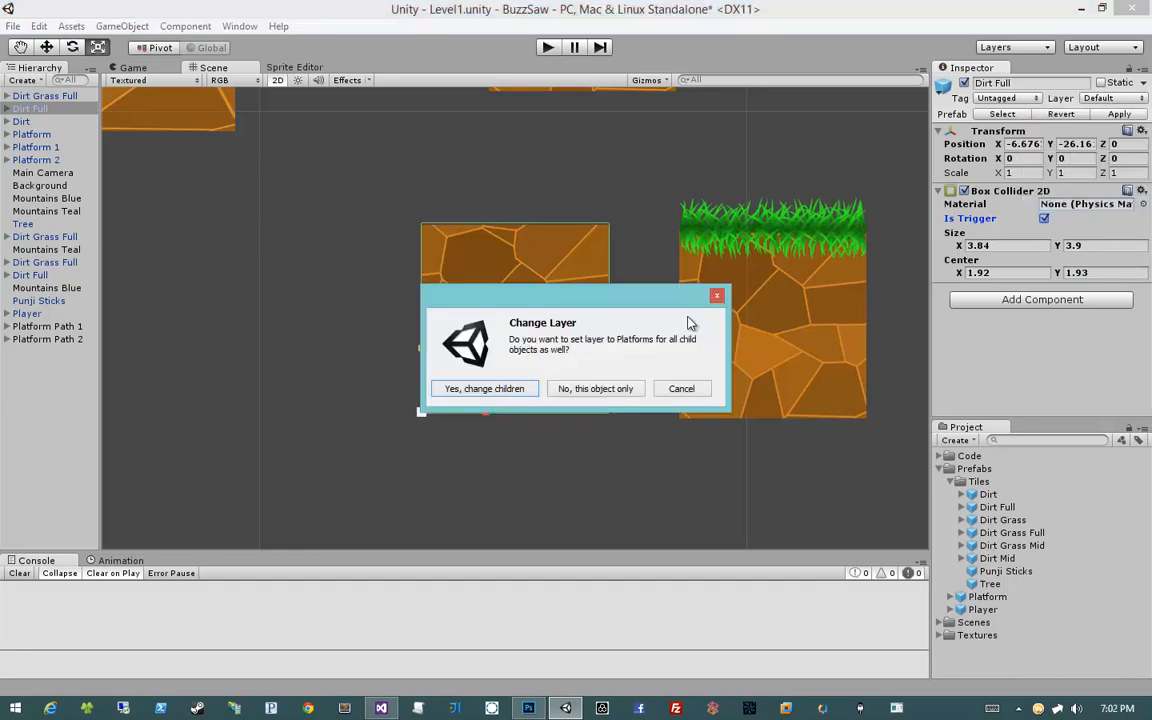
left_click(487, 388)
- Apply the Dirt Full changes to its prefab and check the settings of its child sprite object
left_click(1103, 118)
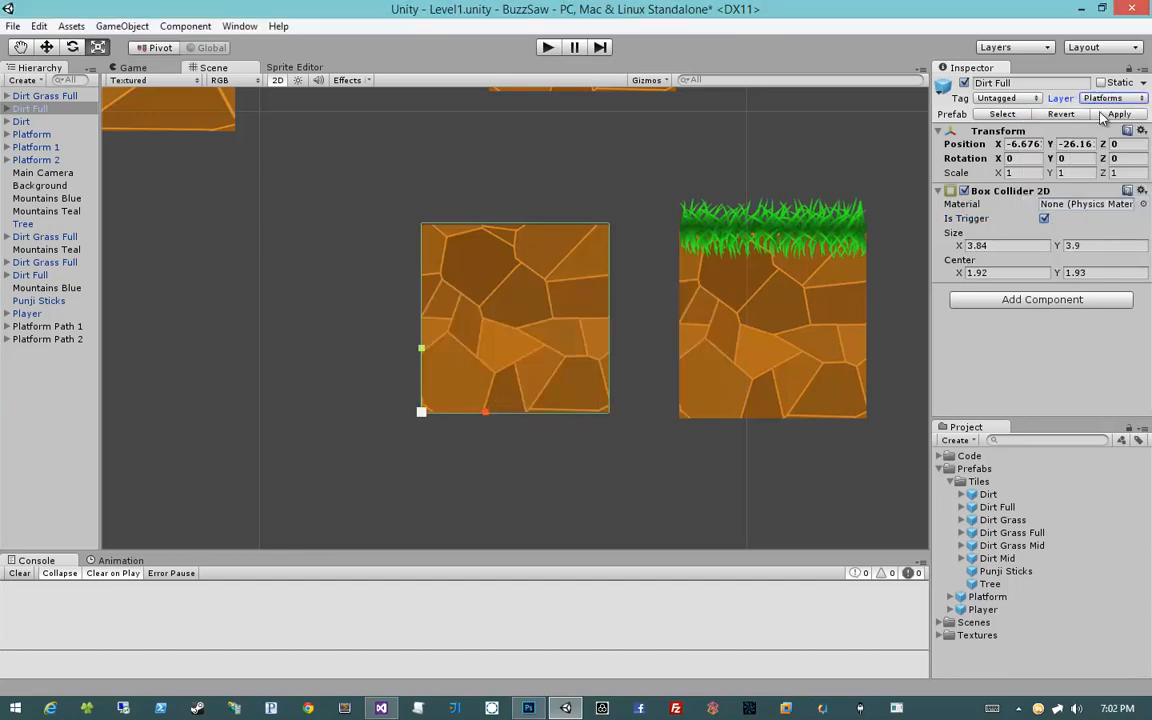
left_click(49, 108)
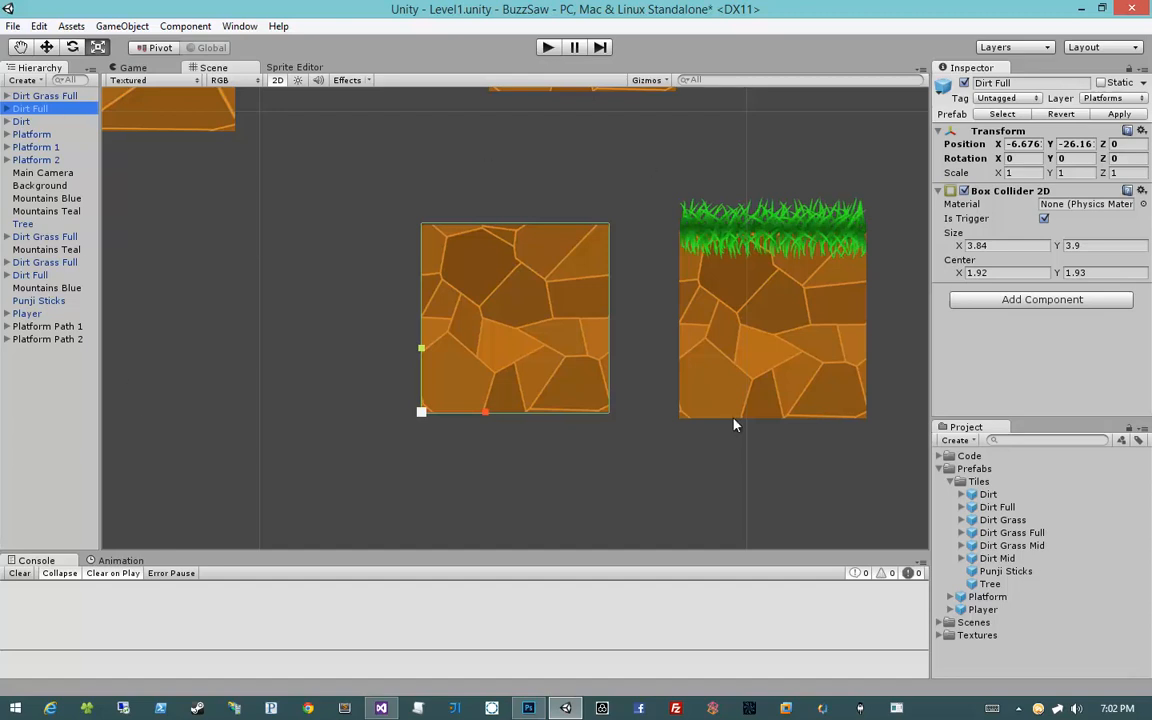
left_click(6, 108)
left_click(5, 119)
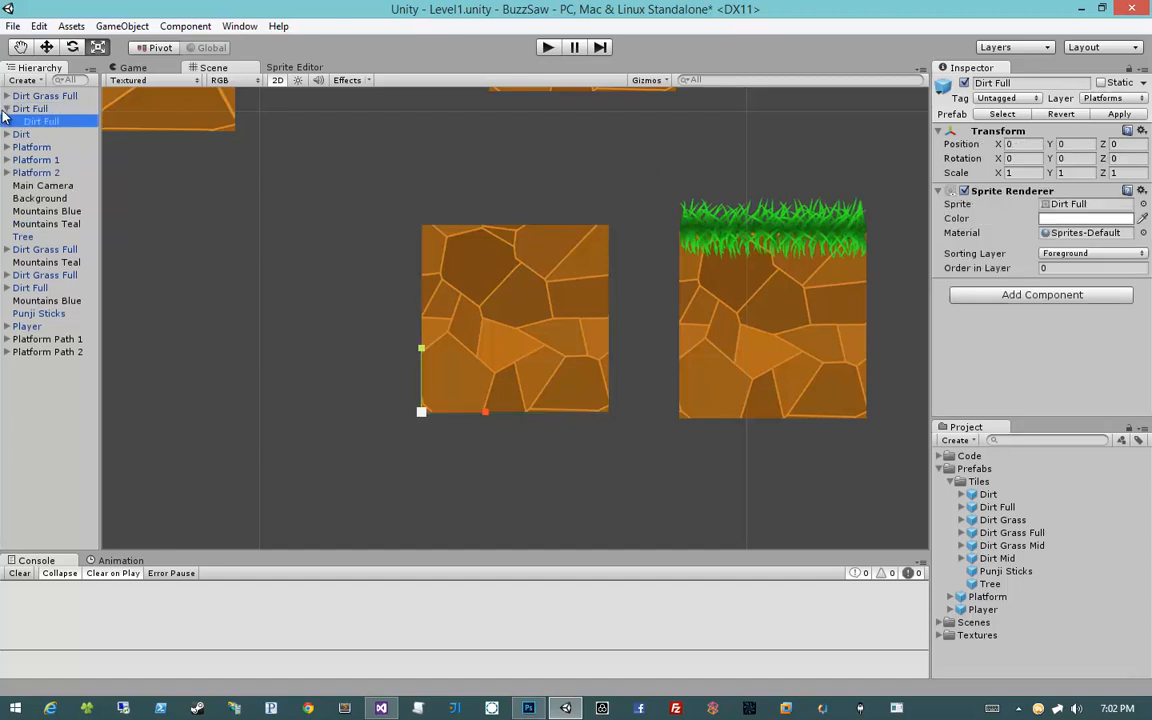
left_click(6, 108)
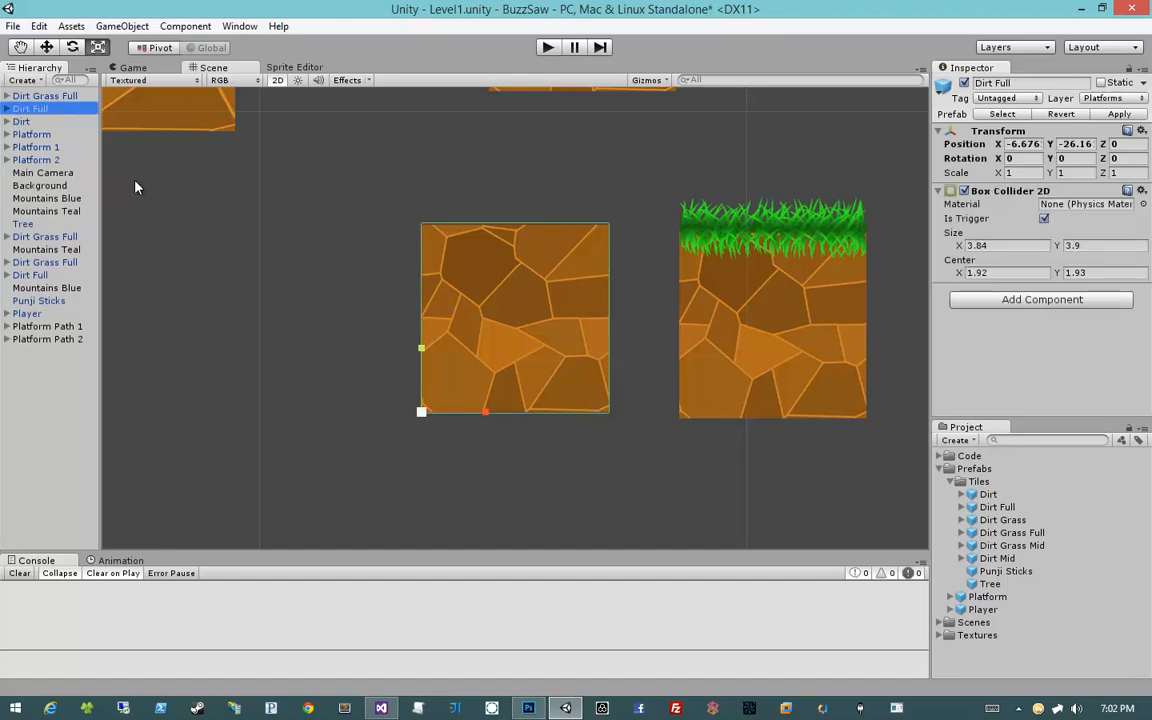